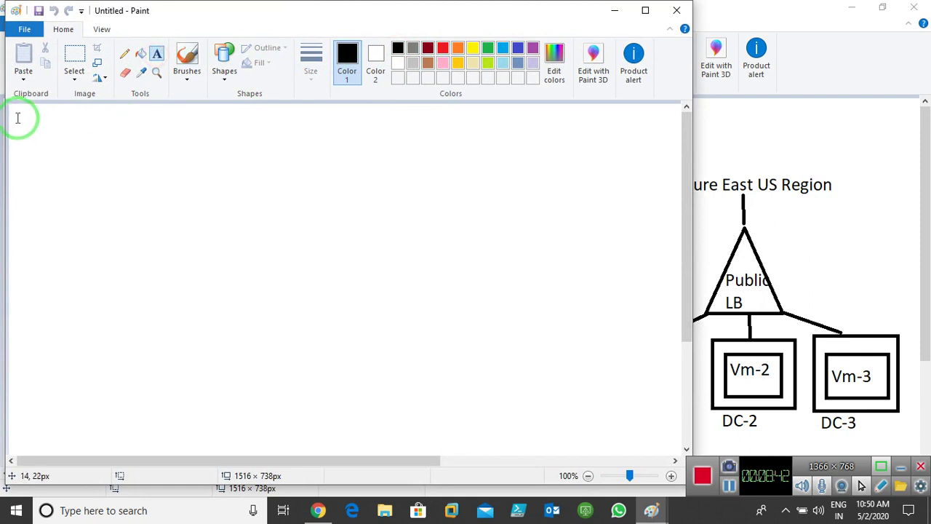
Step: Place a text box about 603 px wide in the blank canvas's upper-left corner and write "1. Resource Group." in it
{"action": "left_click", "coordinate": [14, 113]}
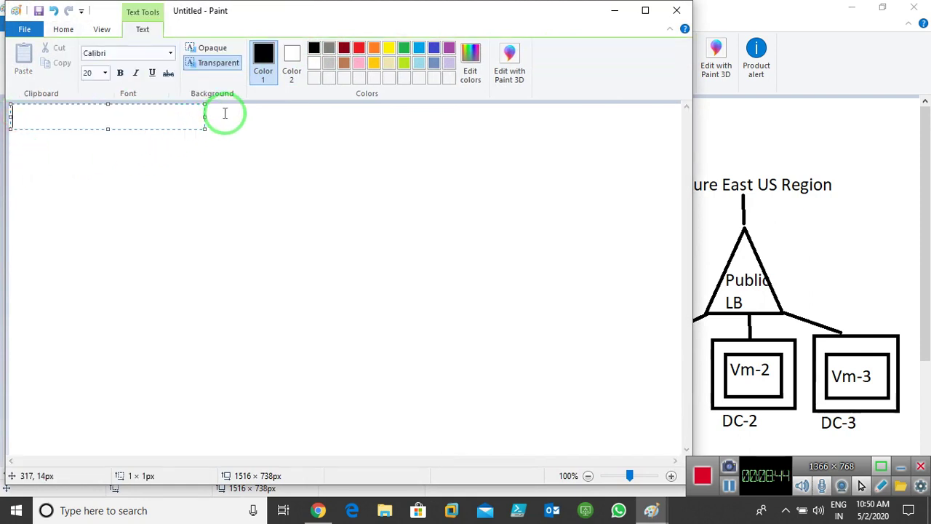
{"action": "left_click_drag", "start_coordinate": [204, 116], "coordinate": [418, 118]}
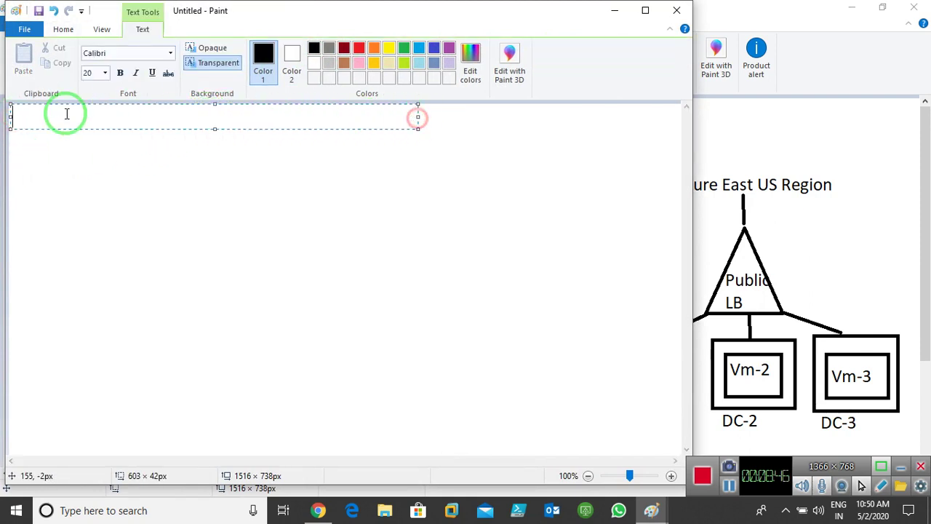
{"action": "type", "text": "1. "}
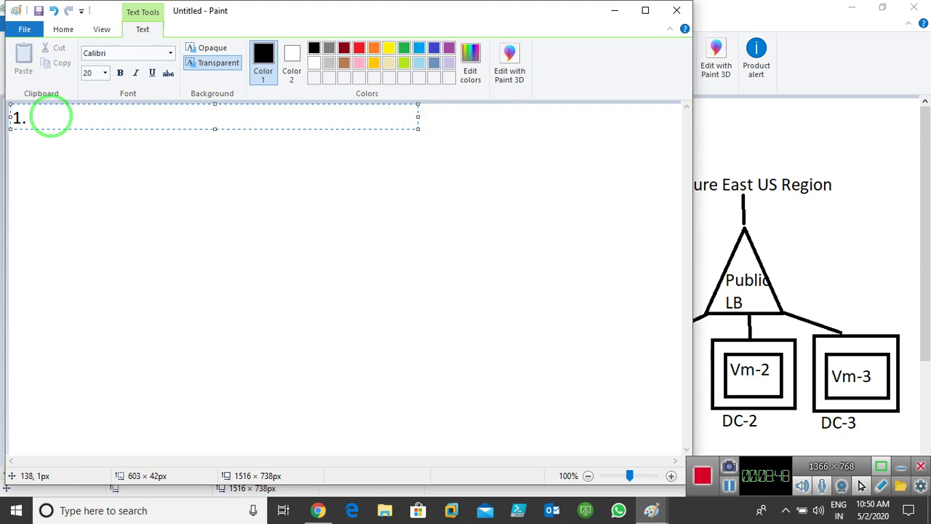
{"action": "type", "text": "Resour"}
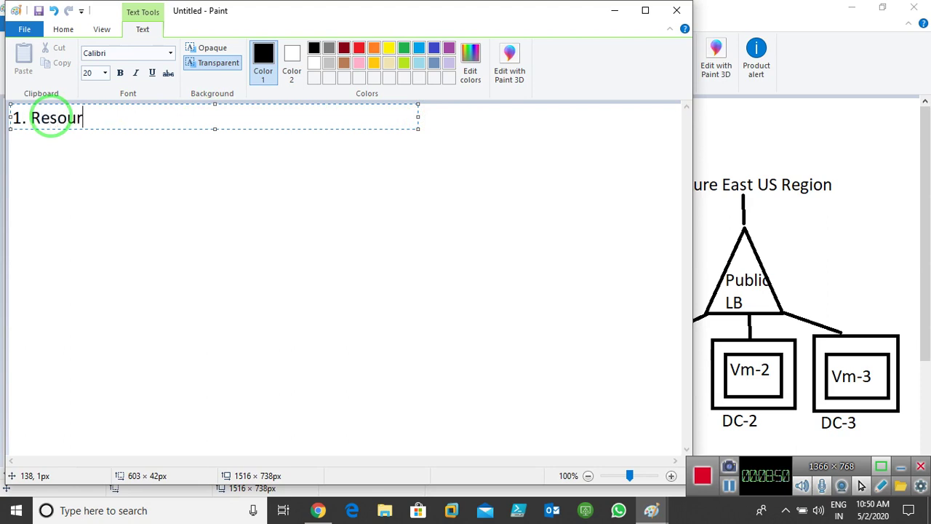
{"action": "type", "text": "ce Group."}
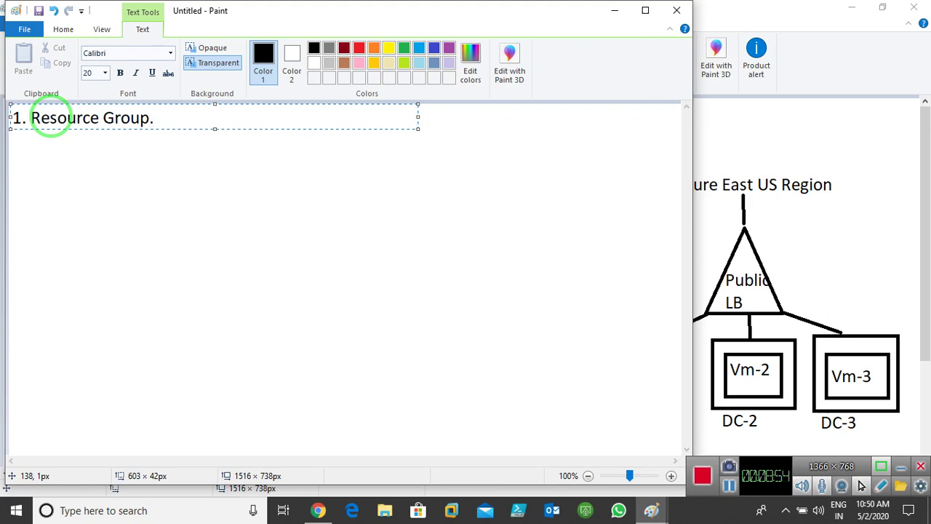
Step: Add "2. Load Balancer" as the second line of the list
{"action": "key", "text": "Return"}
{"action": "type", "text": "2. Load Ba"}
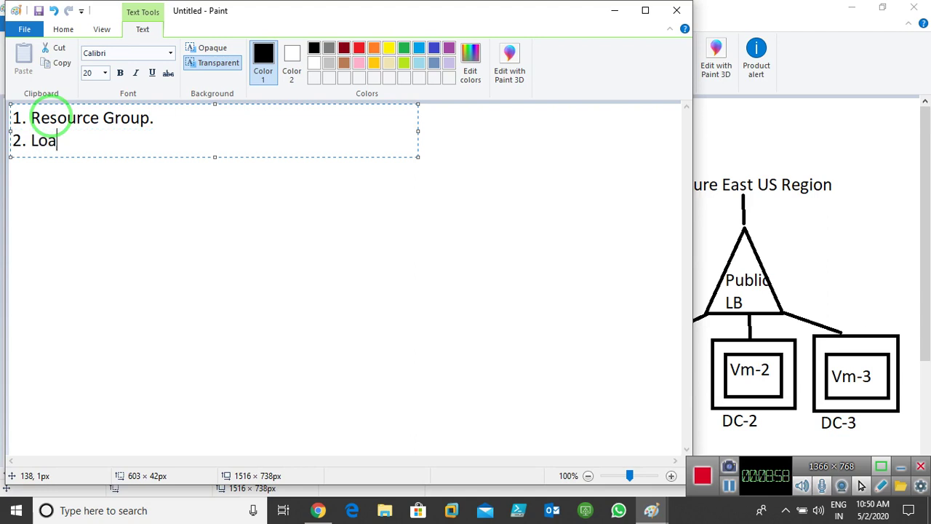
{"action": "type", "text": "lancer"}
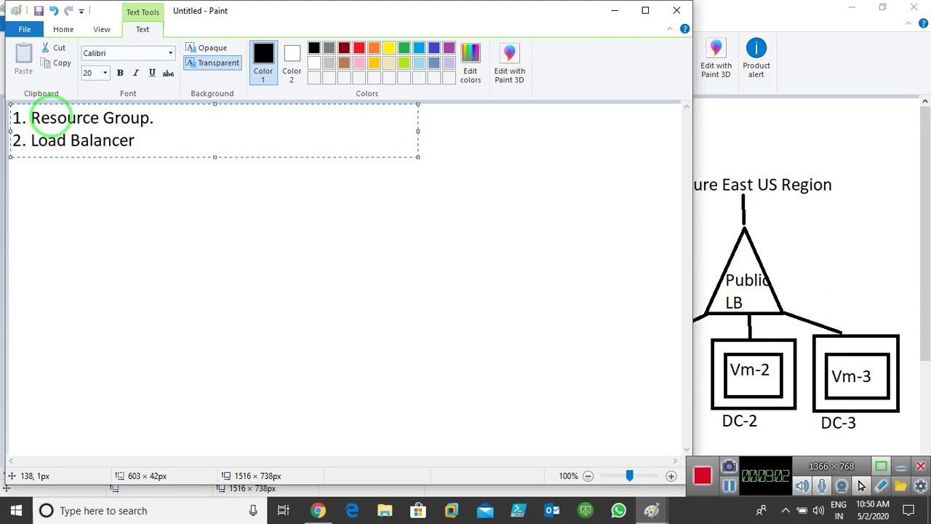
Step: Insert the word "Public" before "Load Balancer" in the second list line
{"action": "key", "text": "Left"}
{"action": "key", "text": "Left"}
{"action": "key", "text": "Left"}
{"action": "key", "text": "Left"}
{"action": "key", "text": "Left"}
{"action": "key", "text": "Left"}
{"action": "key", "text": "Left"}
{"action": "key", "text": "Left"}
{"action": "key", "text": "Left"}
{"action": "key", "text": "Left"}
{"action": "key", "text": "Left"}
{"action": "key", "text": "Left"}
{"action": "key", "text": "Left"}
{"action": "key", "text": "Left"}
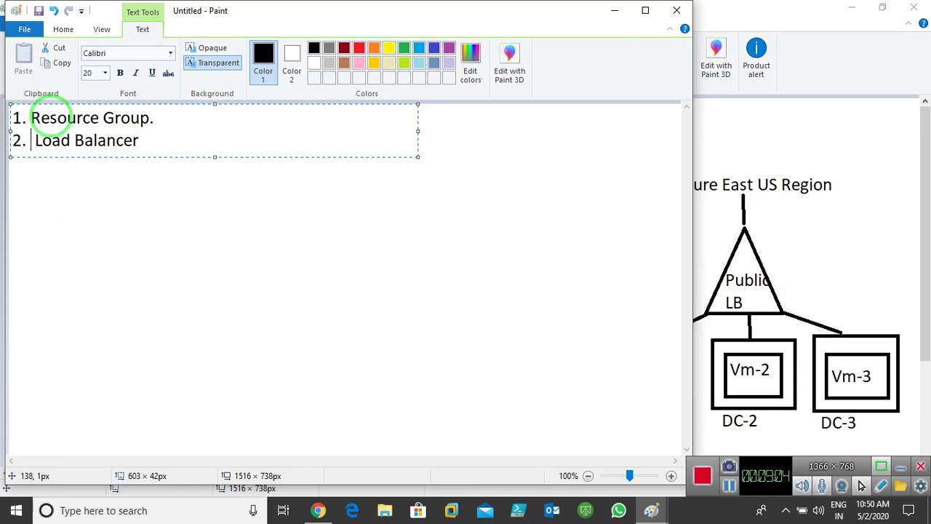
{"action": "type", "text": "Pbuloc"}
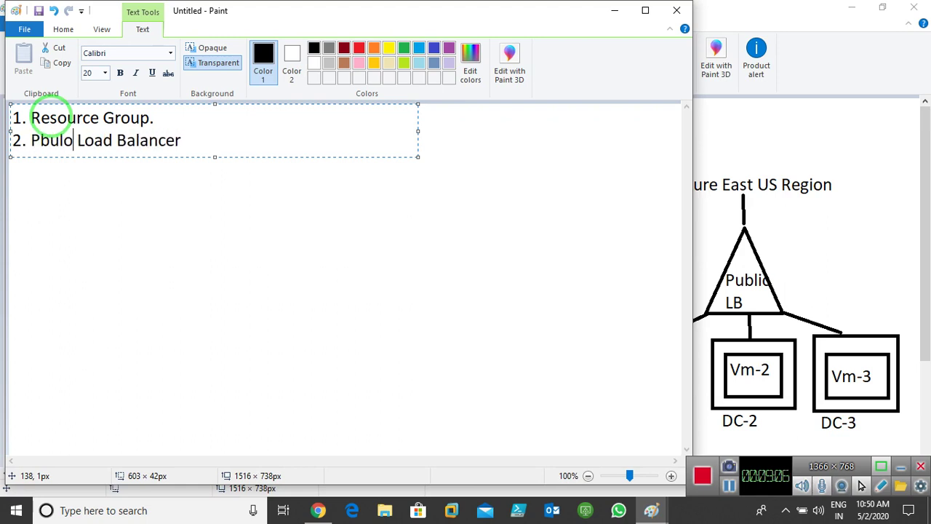
{"action": "key", "text": "BackSpace"}
{"action": "key", "text": "BackSpace"}
{"action": "key", "text": "BackSpace"}
{"action": "key", "text": "BackSpace"}
{"action": "key", "text": "BackSpace"}
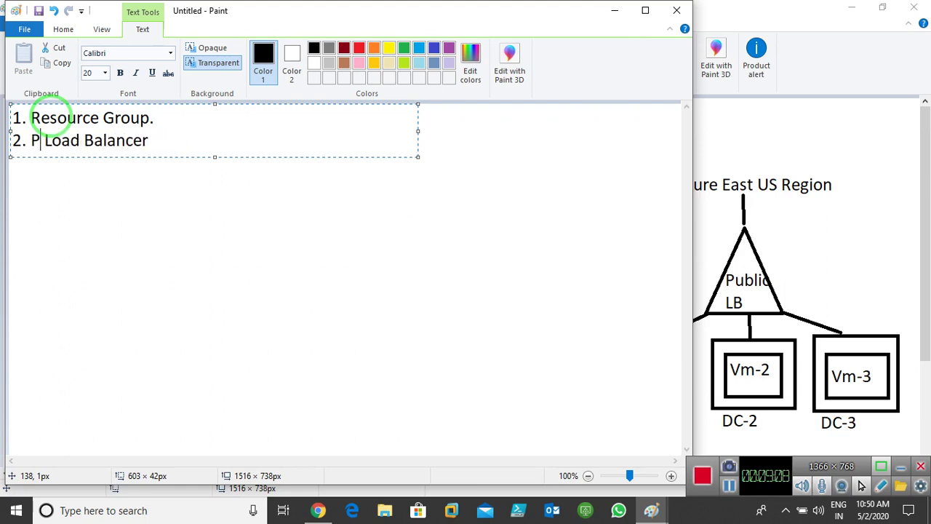
{"action": "type", "text": "ublic"}
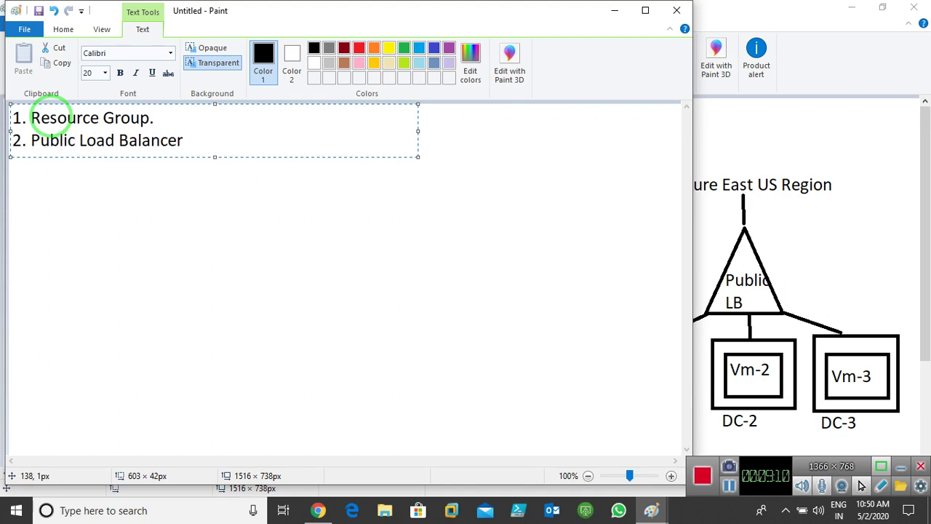
Step: Append "Zone Redundant" after "Load Balancer" in the second list line
{"action": "key", "text": "Right"}
{"action": "key", "text": "Right"}
{"action": "key", "text": "Right"}
{"action": "key", "text": "Right"}
{"action": "key", "text": "Right"}
{"action": "key", "text": "Right"}
{"action": "key", "text": "Right"}
{"action": "key", "text": "Right"}
{"action": "key", "text": "Right"}
{"action": "key", "text": "Right"}
{"action": "key", "text": "Right"}
{"action": "key", "text": "Right"}
{"action": "key", "text": "Right"}
{"action": "key", "text": "Right"}
{"action": "type", "text": "Zone Redundant"}
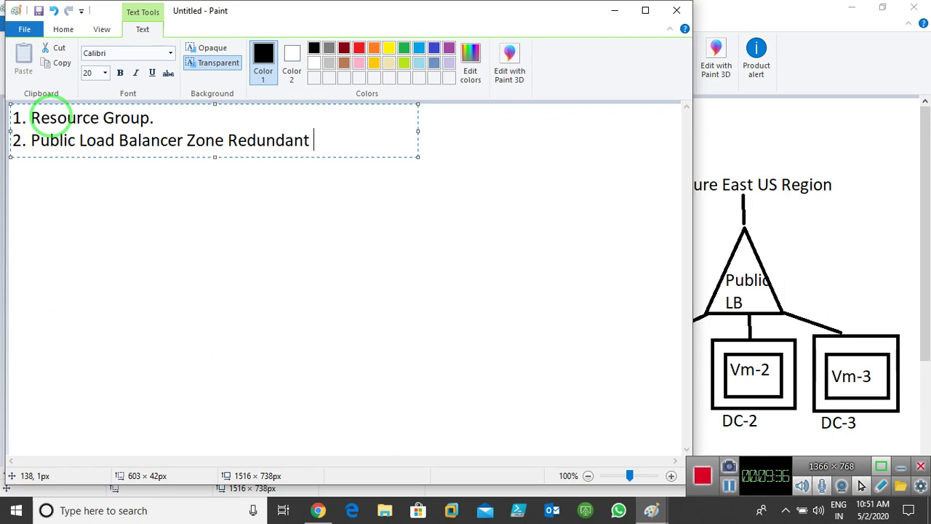
Step: Add the list lines "3. Vnet" and "4. 3 Virtual Machines working as a Web server's"
{"action": "key", "text": "Return"}
{"action": "type", "text": "3. Vnet"}
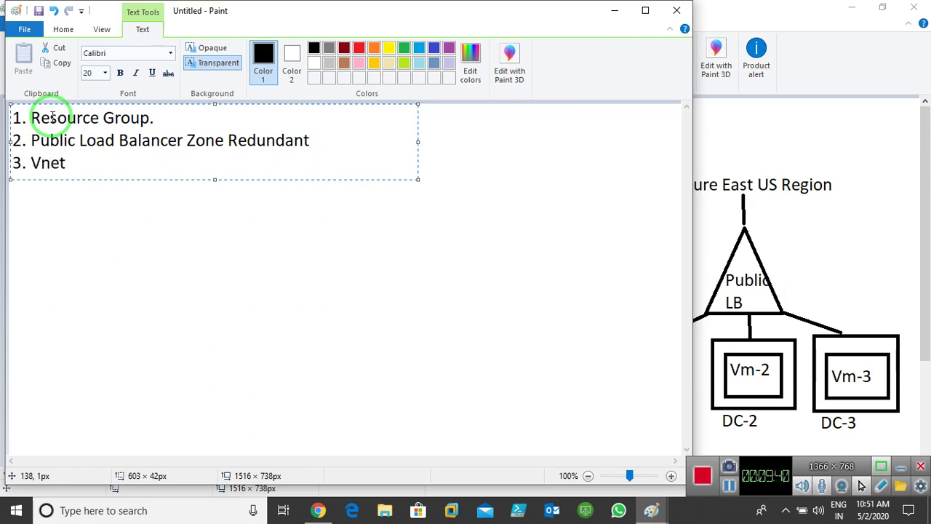
{"action": "key", "text": "Return"}
{"action": "type", "text": "4. "}
{"action": "type", "text": "#"}
{"action": "key", "text": "BackSpace"}
{"action": "key", "text": "BackSpace"}
{"action": "type", "text": "3 Virtual "}
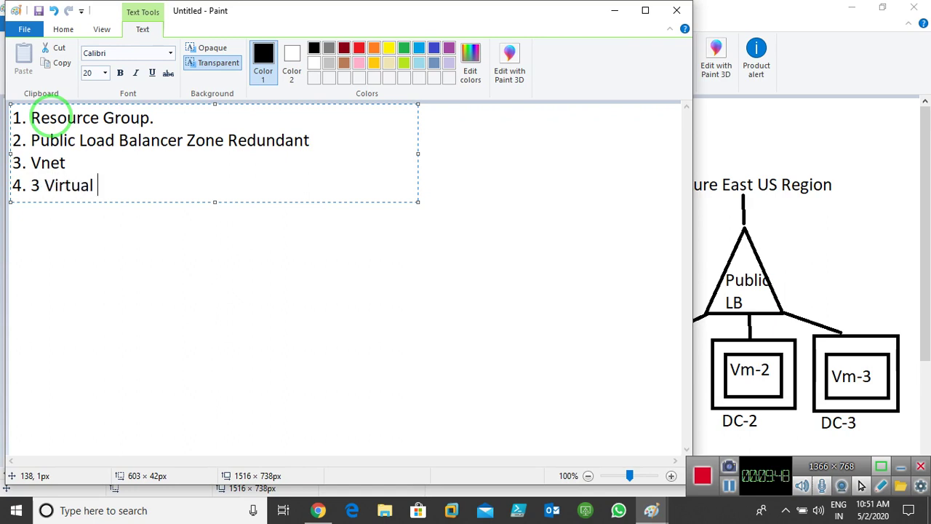
{"action": "type", "text": "Machines"}
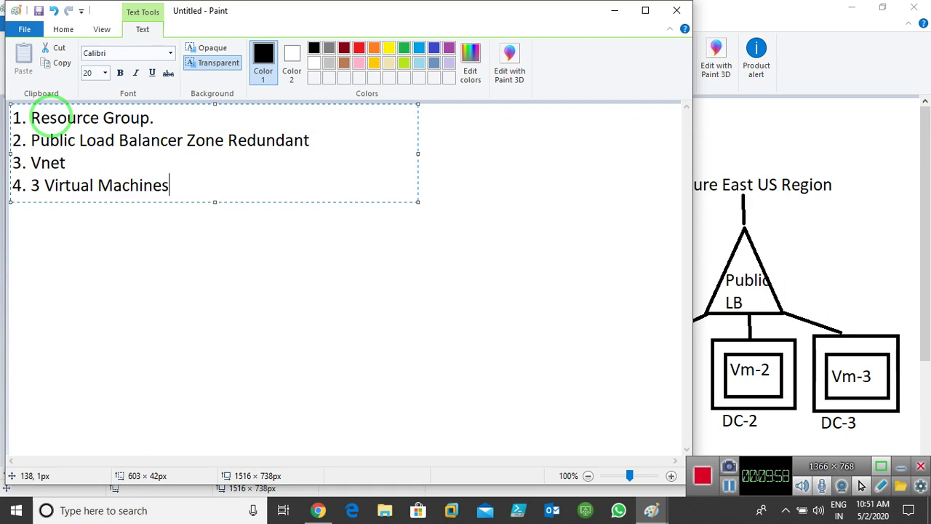
{"action": "type", "text": "worki"}
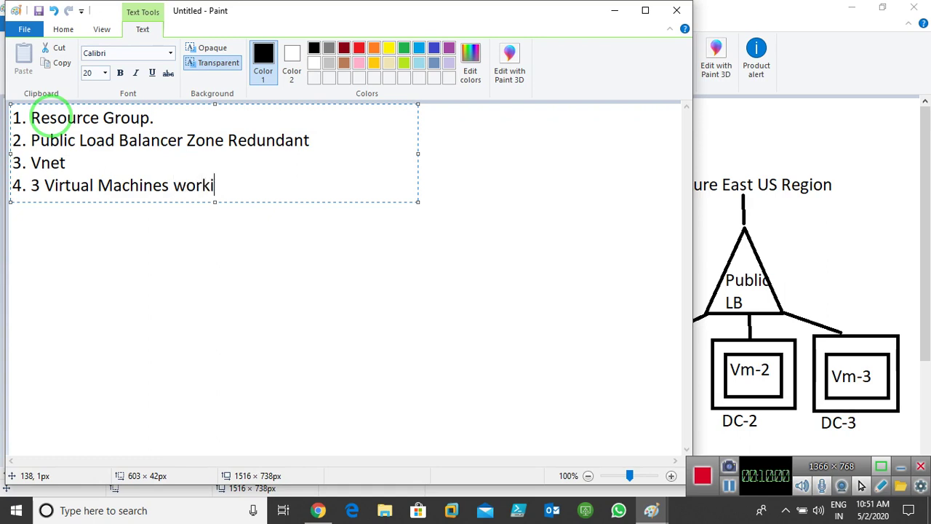
{"action": "type", "text": "ng as a W"}
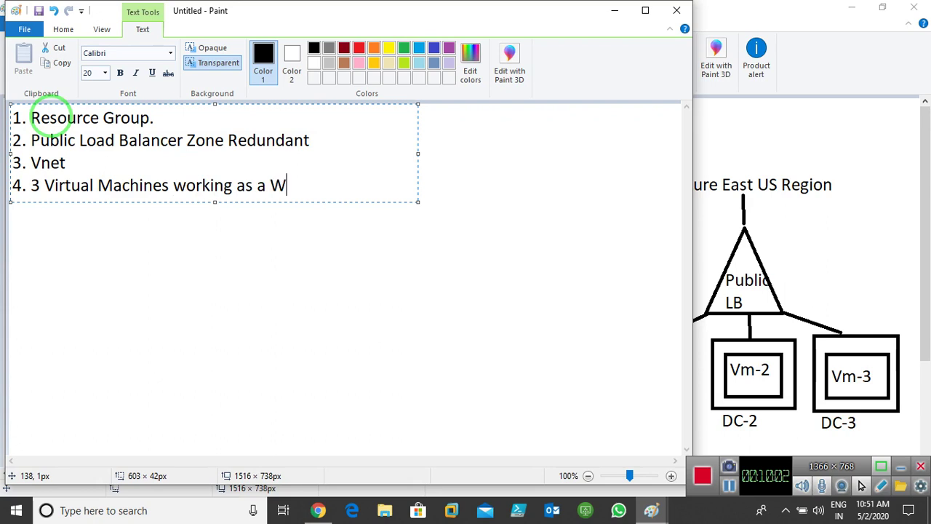
{"action": "type", "text": "eb server"}
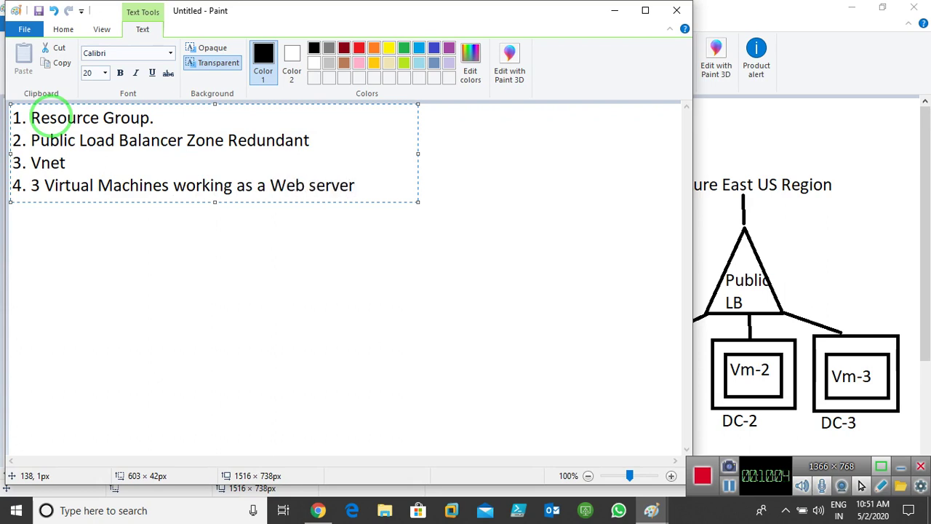
{"action": "type", "text": "'s"}
Step: Add "5. NSG Group (Network Security Group)" as the last list line and commit the text to the canvas
{"action": "key", "text": "Return"}
{"action": "type", "text": "5. NSG G"}
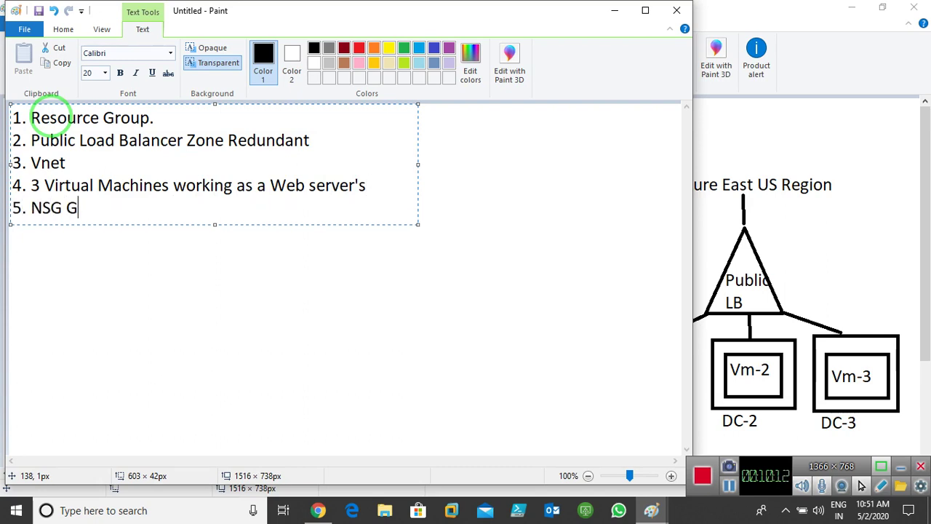
{"action": "type", "text": "roup (Net"}
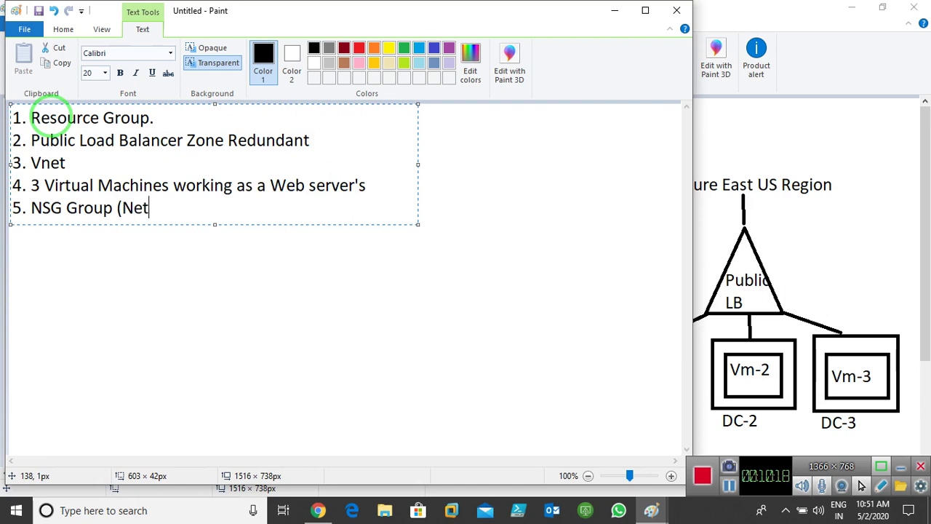
{"action": "type", "text": "work Se"}
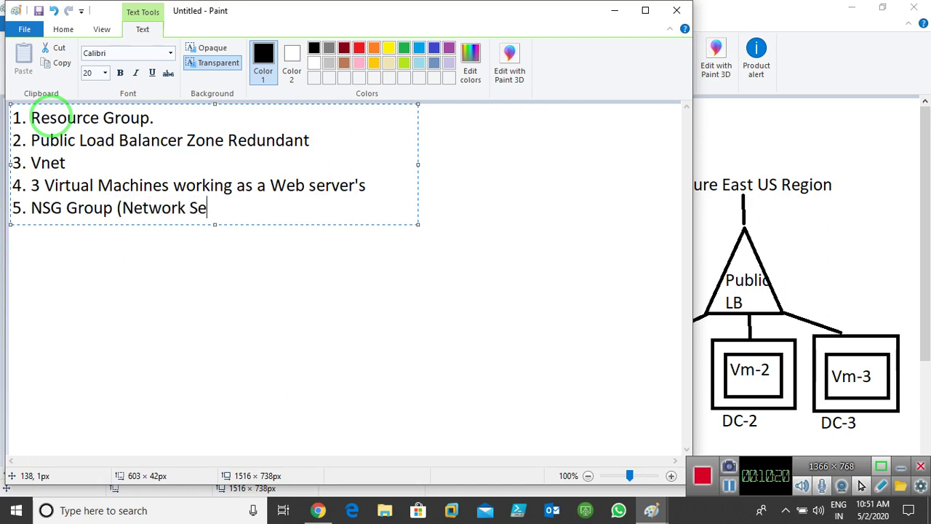
{"action": "type", "text": "curity Group0"}
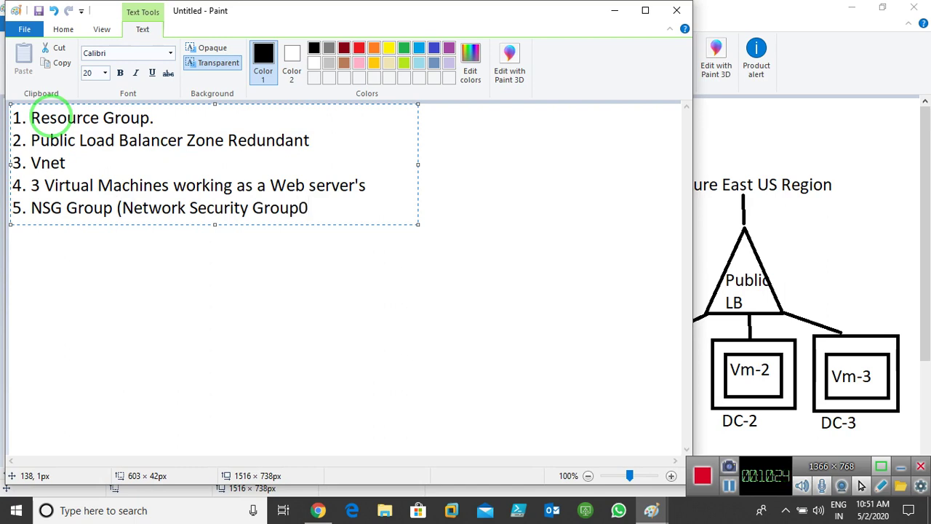
{"action": "key", "text": "BackSpace"}
{"action": "type", "text": ")"}
{"action": "left_click", "coordinate": [397, 298]}
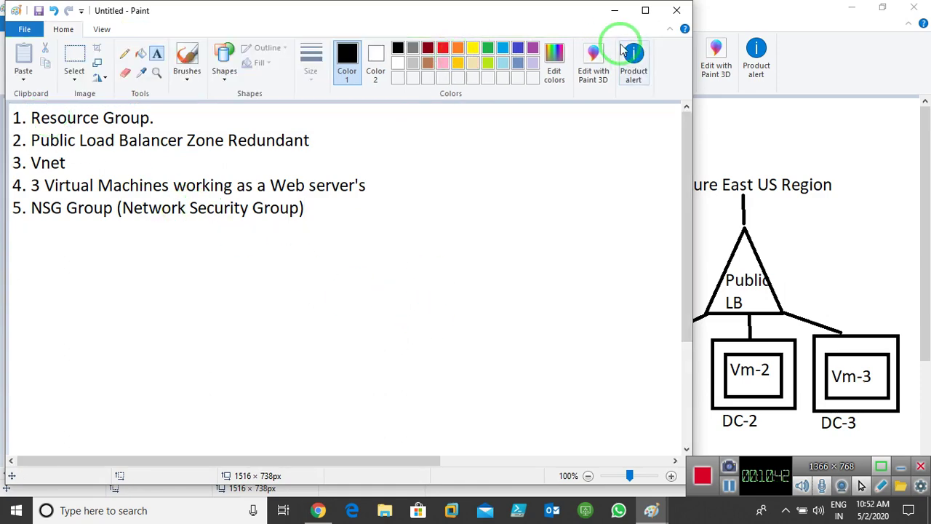
Step: Minimize both Paint windows, switch to the Azure portal in Chrome, and start creating a new load balancer
{"action": "left_click", "coordinate": [617, 11]}
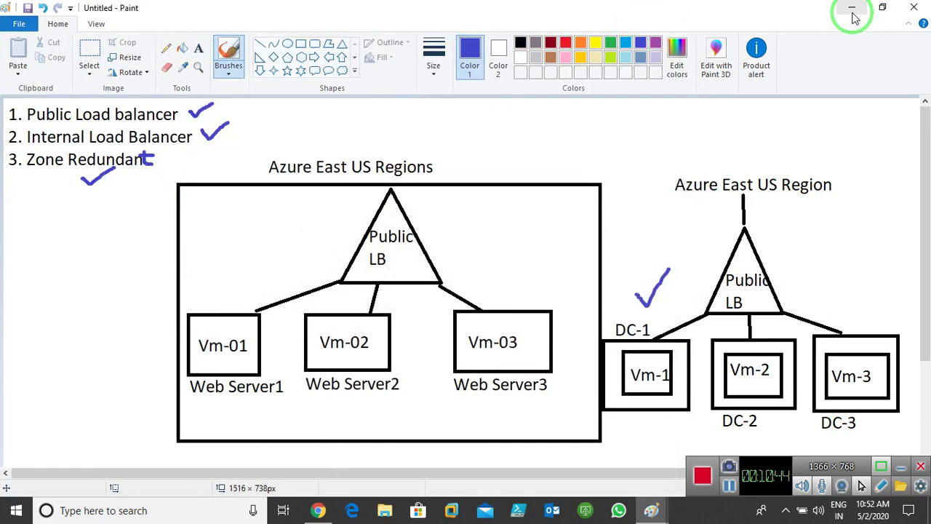
{"action": "left_click", "coordinate": [852, 10]}
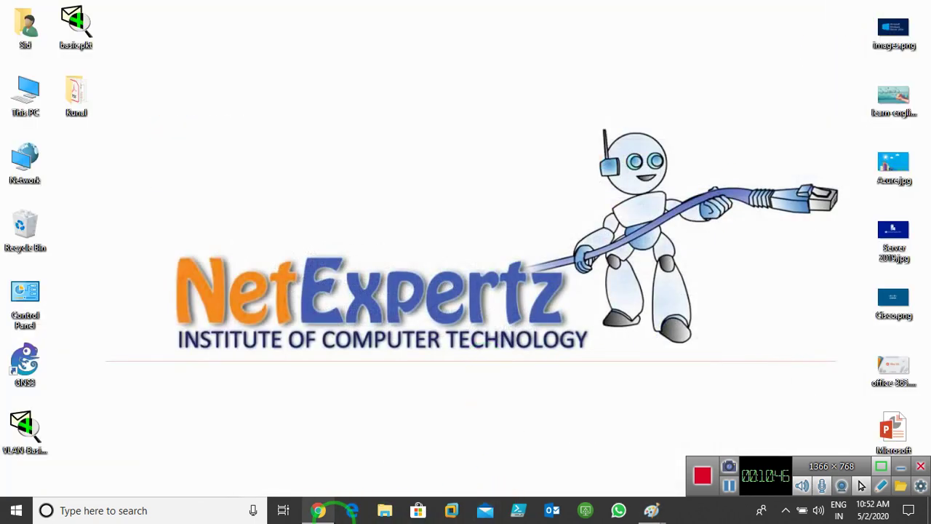
{"action": "left_click", "coordinate": [318, 510]}
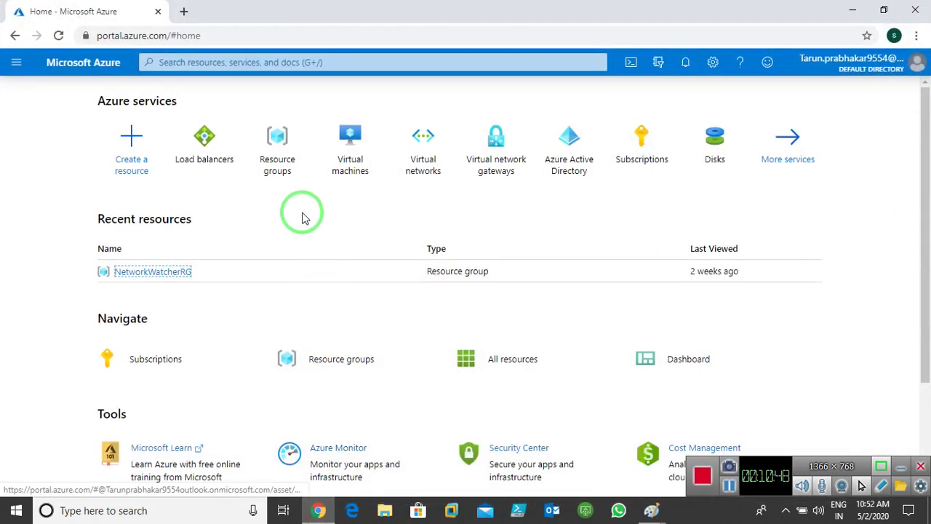
{"action": "left_click", "coordinate": [215, 148]}
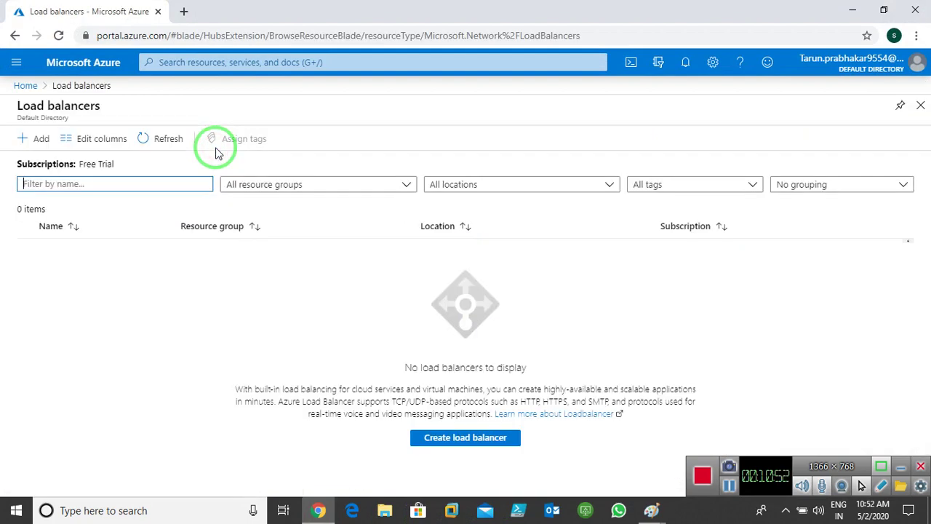
{"action": "left_click", "coordinate": [31, 140]}
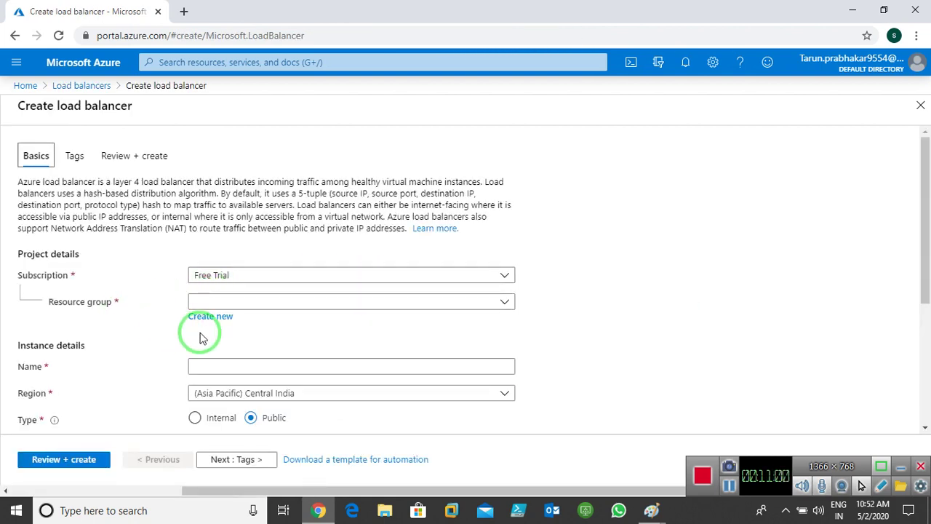
Step: Create a new resource group named Zone-Redundant-Rg for the load balancer
{"action": "left_click", "coordinate": [208, 316]}
{"action": "left_click", "coordinate": [304, 427]}
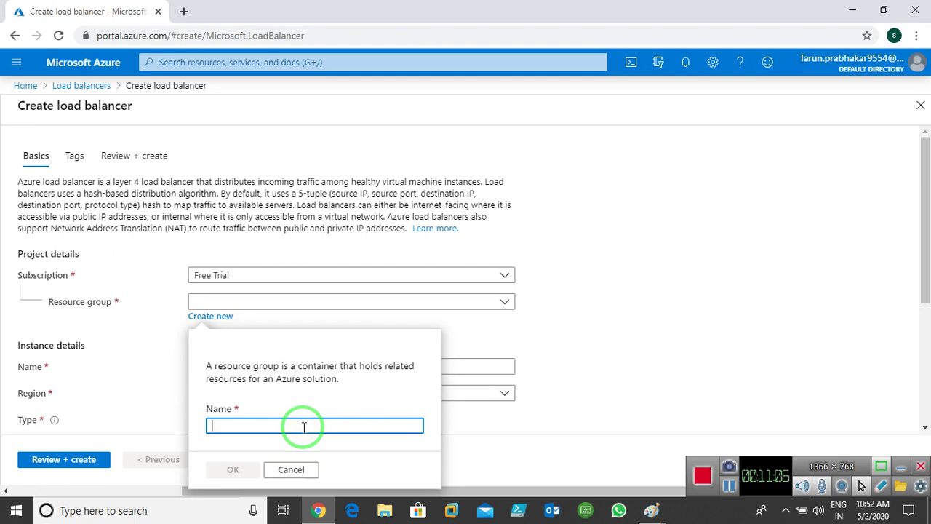
{"action": "type", "text": "P"}
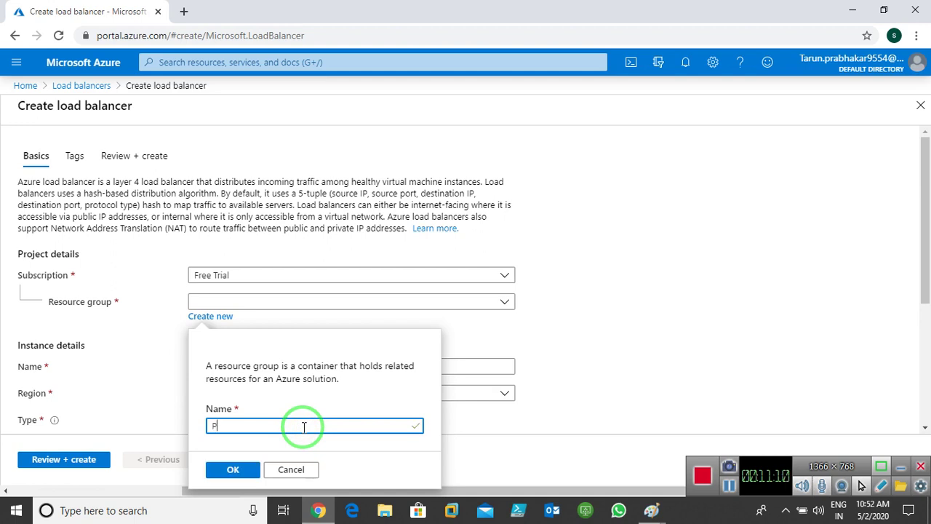
{"action": "key", "text": "BackSpace"}
{"action": "type", "text": "Zone-"}
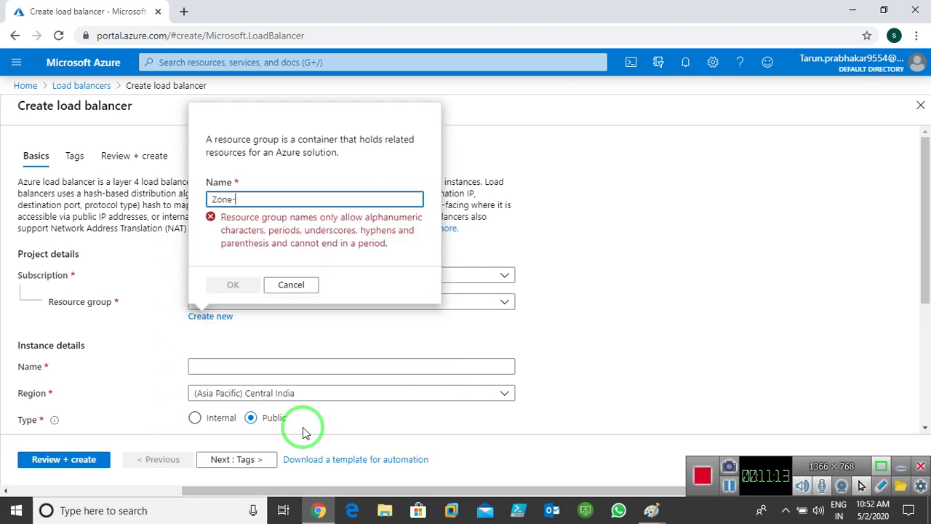
{"action": "key", "text": "BackSpace"}
{"action": "type", "text": "-Red"}
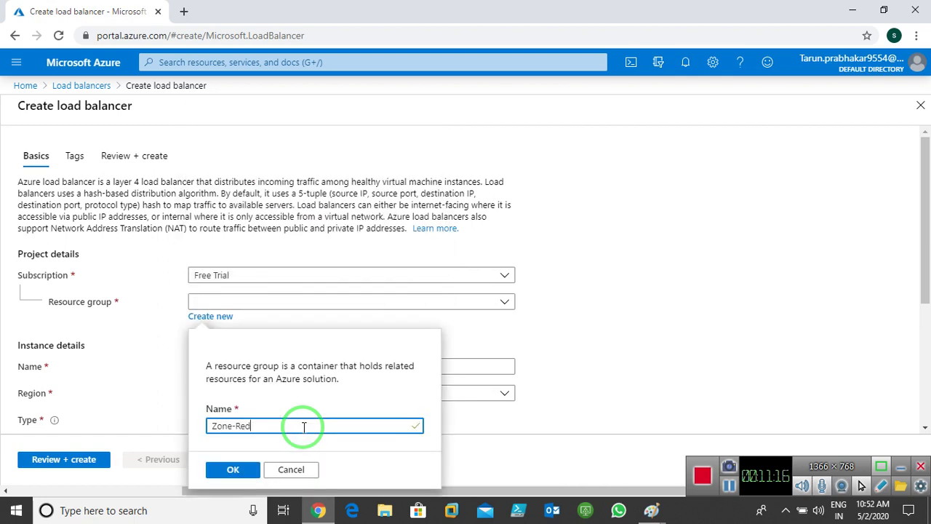
{"action": "key", "text": "BackSpace"}
{"action": "key", "text": "BackSpace"}
{"action": "type", "text": "Redunnda"}
{"action": "key", "text": "BackSpace"}
{"action": "key", "text": "BackSpace"}
{"action": "key", "text": "BackSpace"}
{"action": "key", "text": "BackSpace"}
{"action": "type", "text": "nd"}
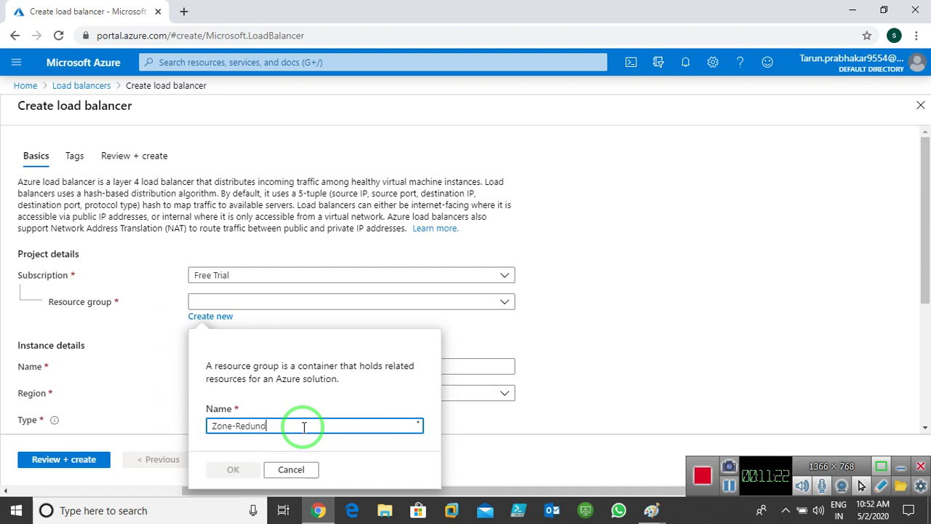
{"action": "type", "text": "ant-Rg"}
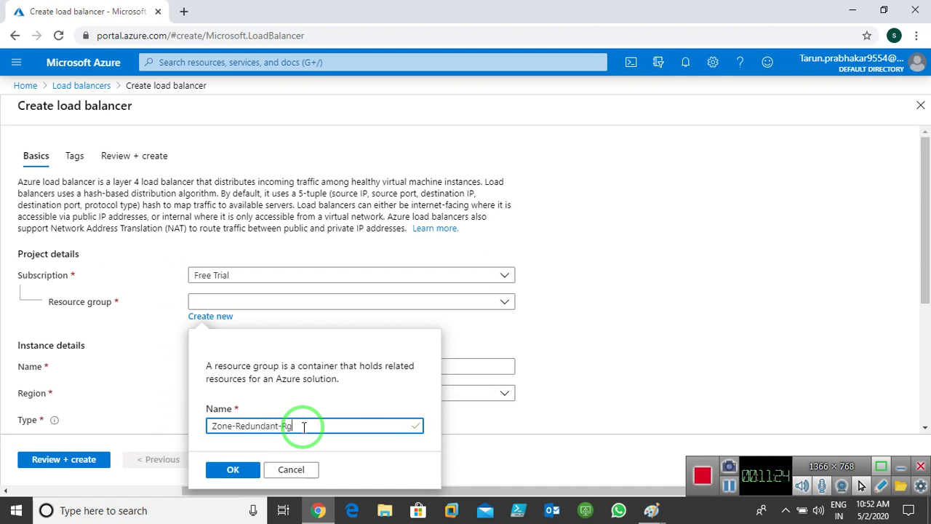
{"action": "left_click", "coordinate": [231, 471]}
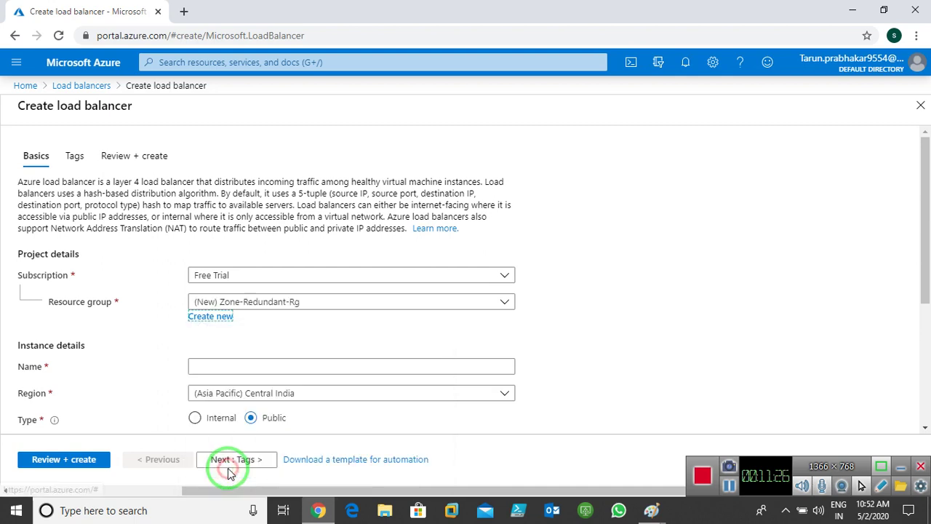
Step: Name the load balancer ZR-PLB and set its region to (US) East US
{"action": "scroll", "coordinate": [510, 362], "scroll_direction": "down", "scroll_amount": 1}
{"action": "scroll", "coordinate": [509, 362], "scroll_direction": "down", "scroll_amount": 1}
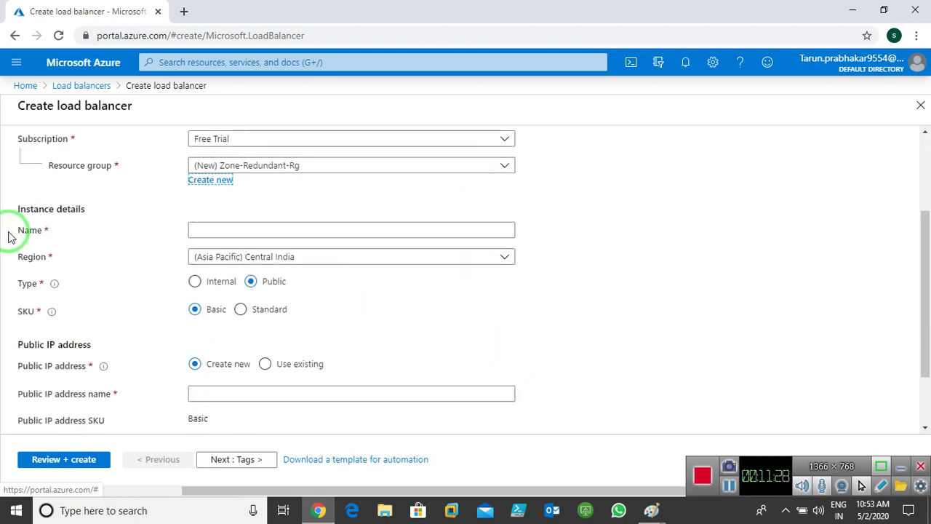
{"action": "left_click", "coordinate": [236, 231]}
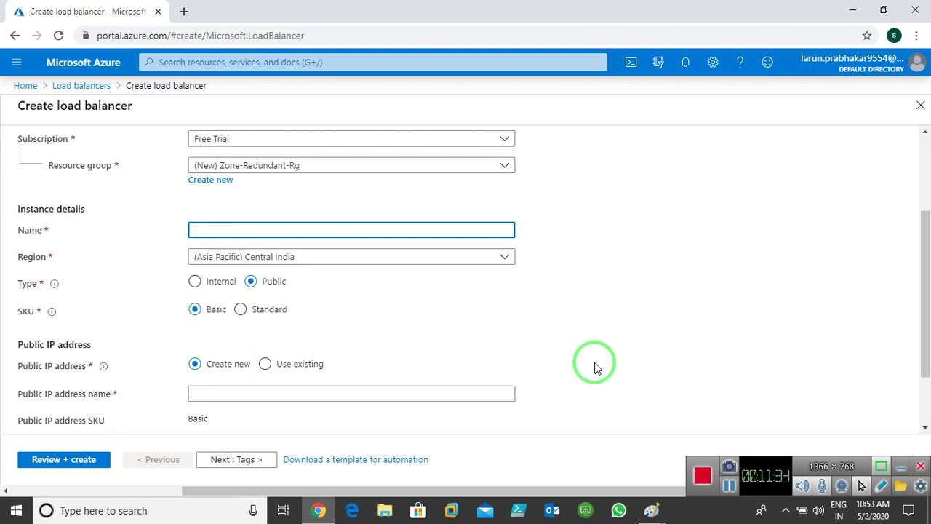
{"action": "type", "text": "R-PLB"}
{"action": "left_click", "coordinate": [574, 321]}
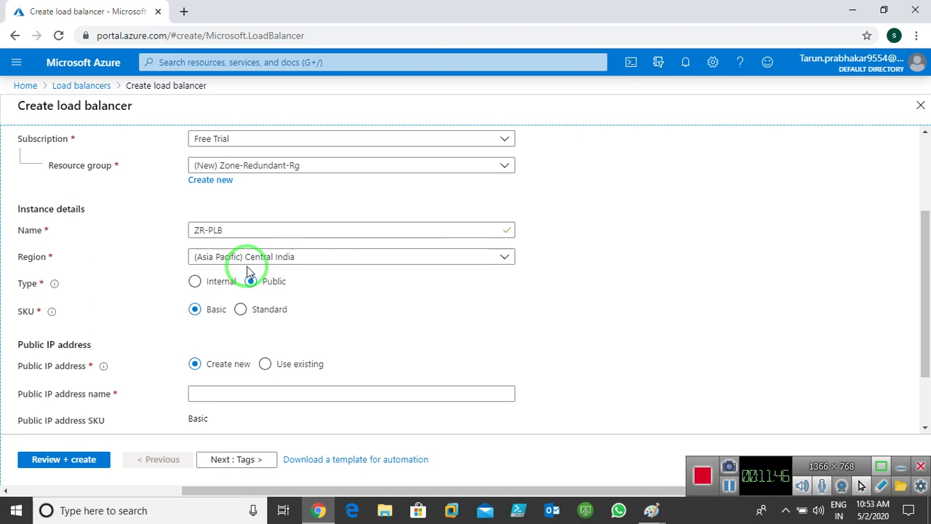
{"action": "left_click", "coordinate": [327, 259]}
{"action": "scroll", "coordinate": [322, 371], "scroll_direction": "up", "scroll_amount": 5}
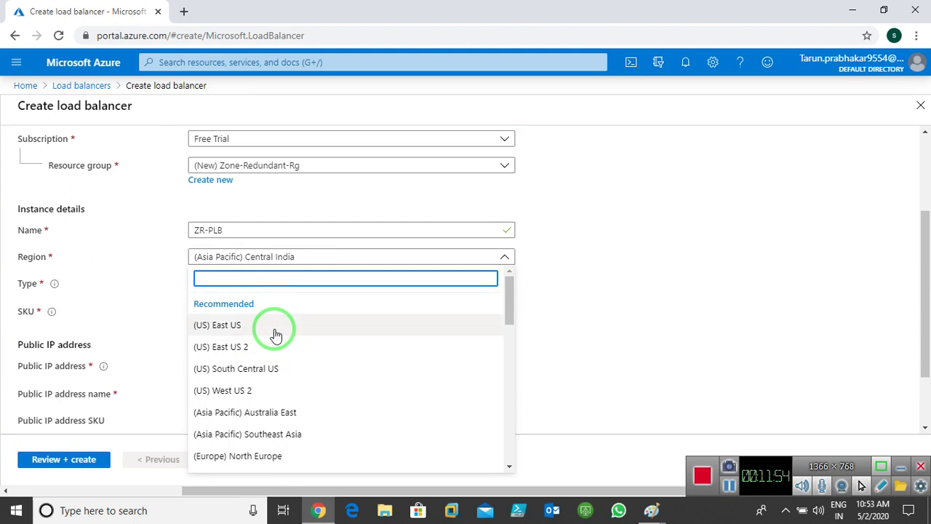
{"action": "left_click", "coordinate": [276, 334]}
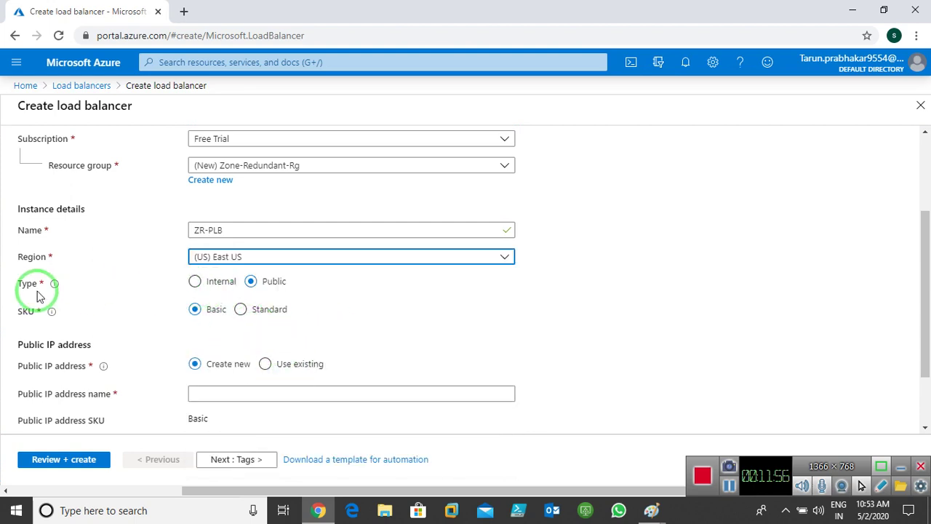
Step: Compare the Basic and Standard SKUs for the public load balancer and set the SKU to Standard
{"action": "mouse_move", "coordinate": [53, 291]}
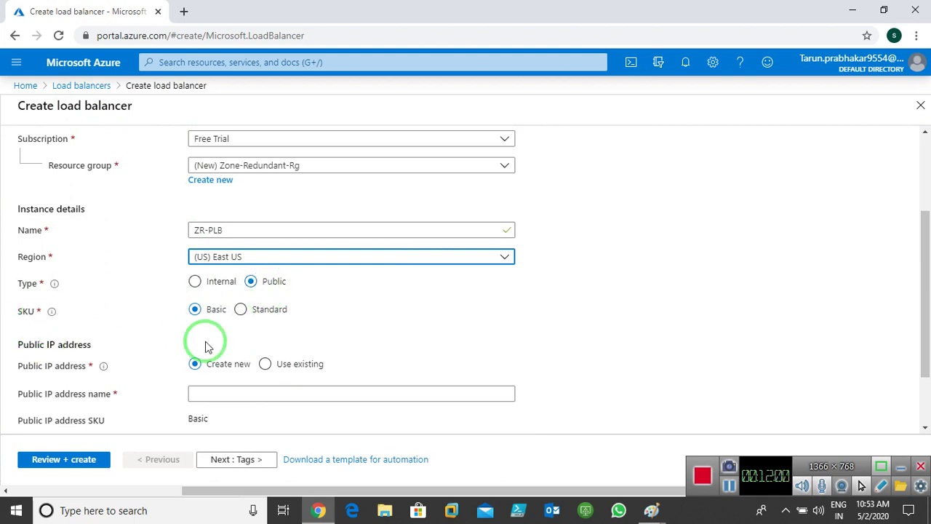
{"action": "left_click", "coordinate": [241, 309]}
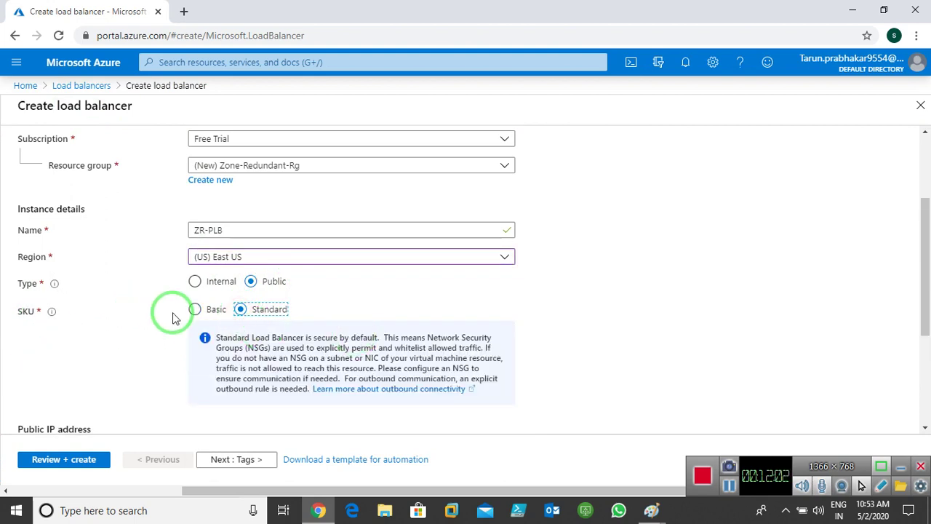
{"action": "left_click", "coordinate": [194, 309]}
{"action": "scroll", "coordinate": [306, 368], "scroll_direction": "down", "scroll_amount": 1}
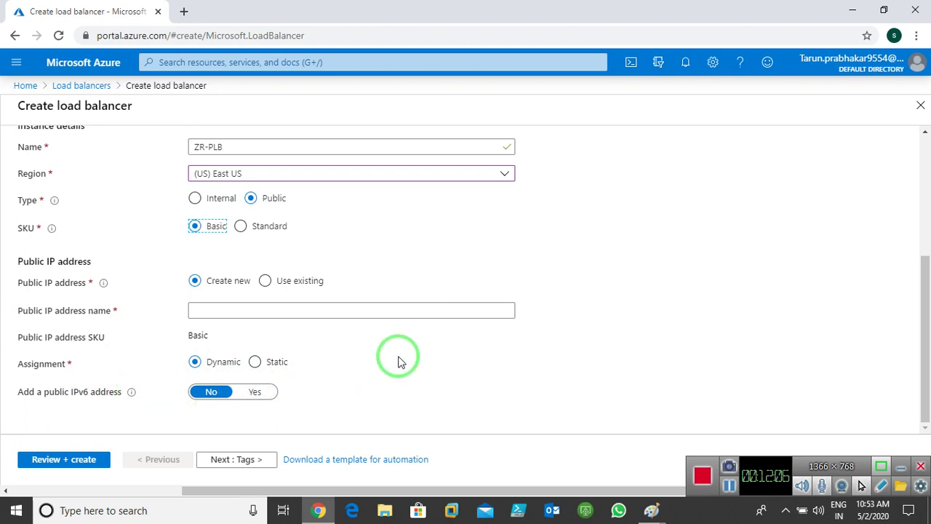
{"action": "left_click", "coordinate": [241, 227]}
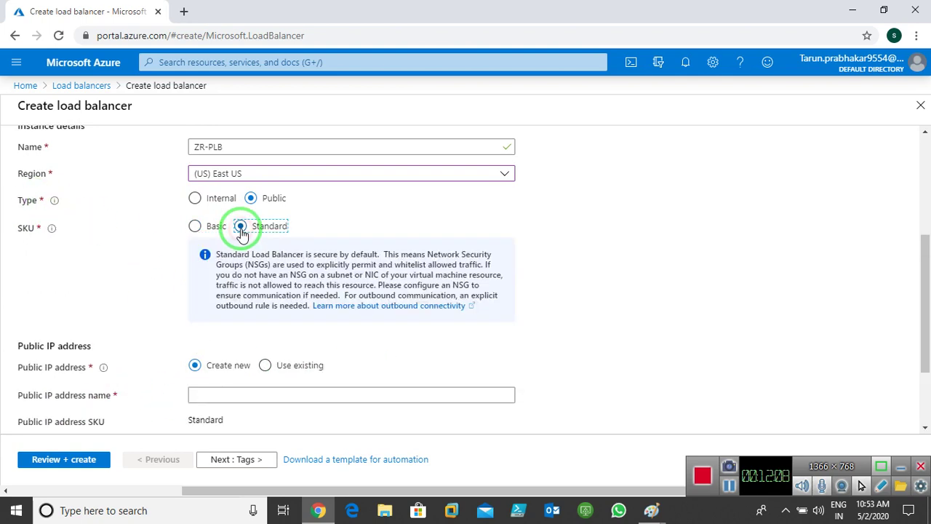
Step: Name the new public IP address Pip and set its availability zone to Zone-redundant
{"action": "scroll", "coordinate": [289, 327], "scroll_direction": "down", "scroll_amount": 2}
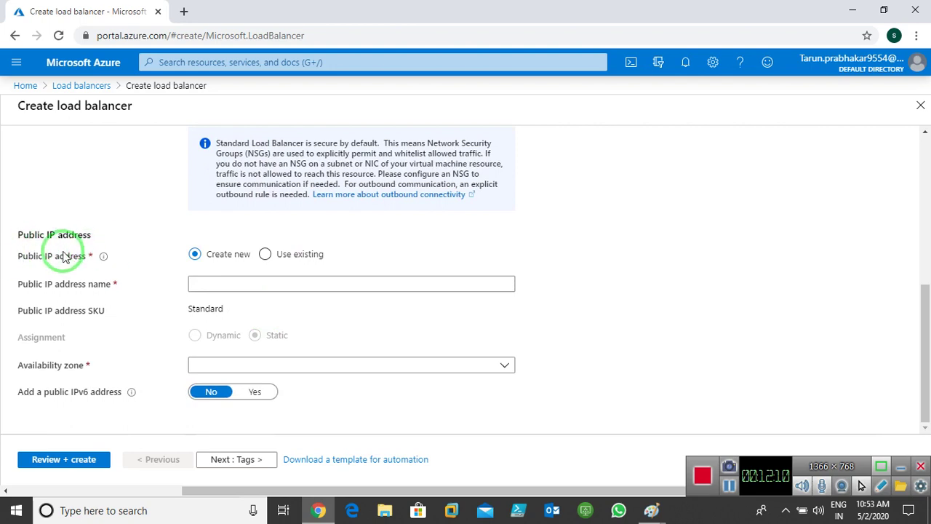
{"action": "left_click", "coordinate": [225, 284]}
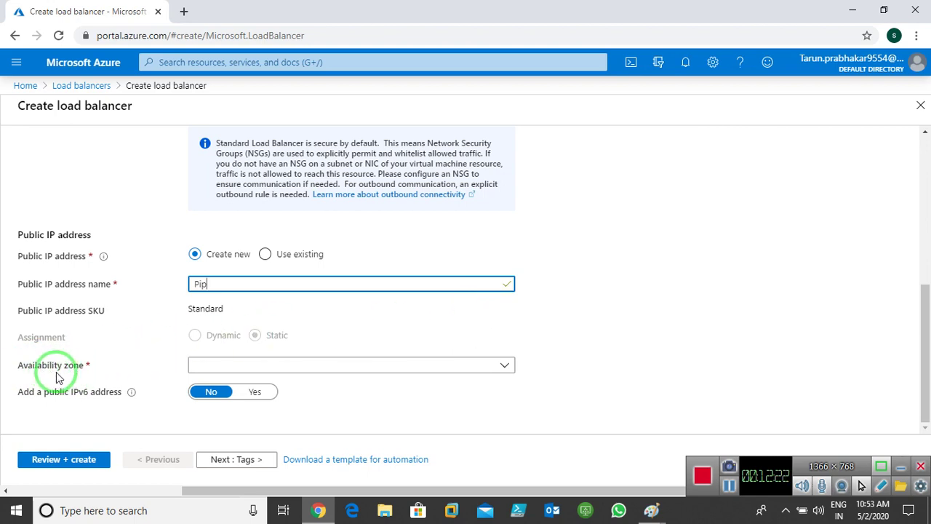
{"action": "left_click", "coordinate": [316, 368]}
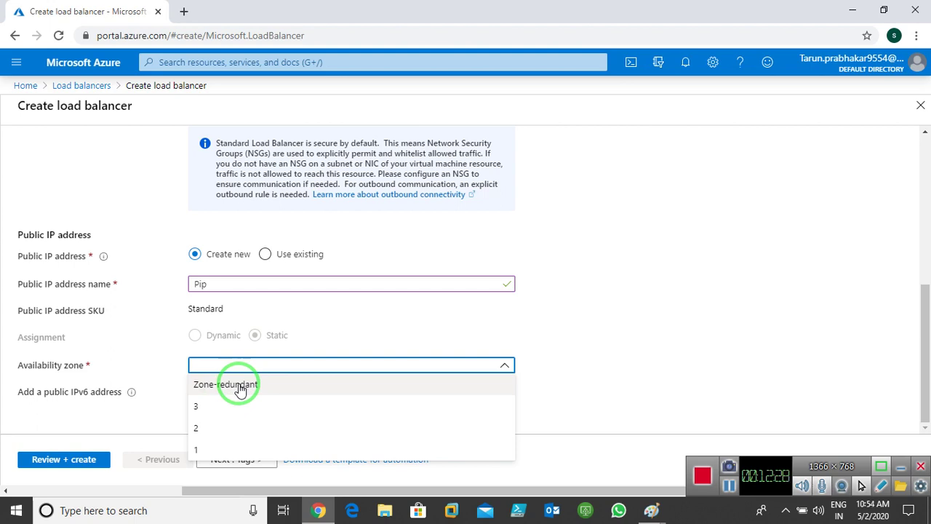
{"action": "left_click", "coordinate": [240, 388]}
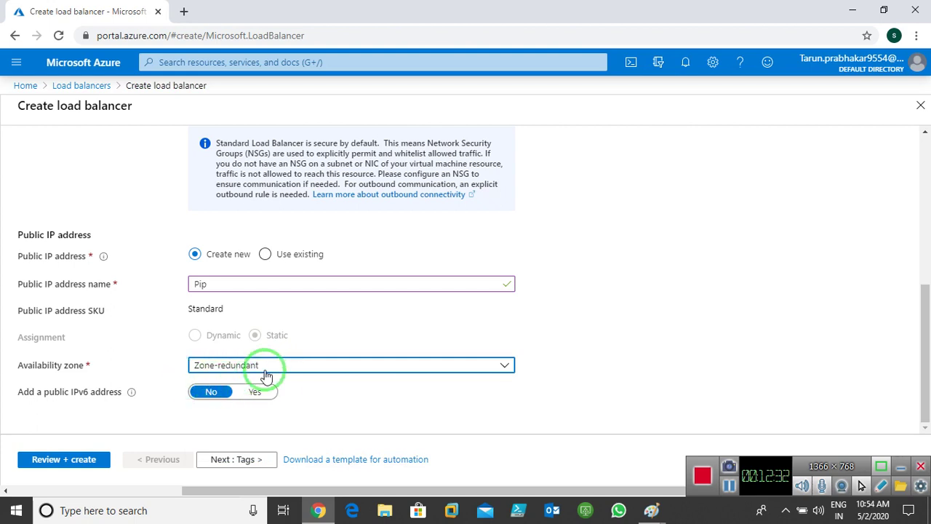
Step: Switch the SKU to Basic to compare its public IP options, return it to Standard, and review the settings
{"action": "scroll", "coordinate": [267, 375], "scroll_direction": "up", "scroll_amount": 3}
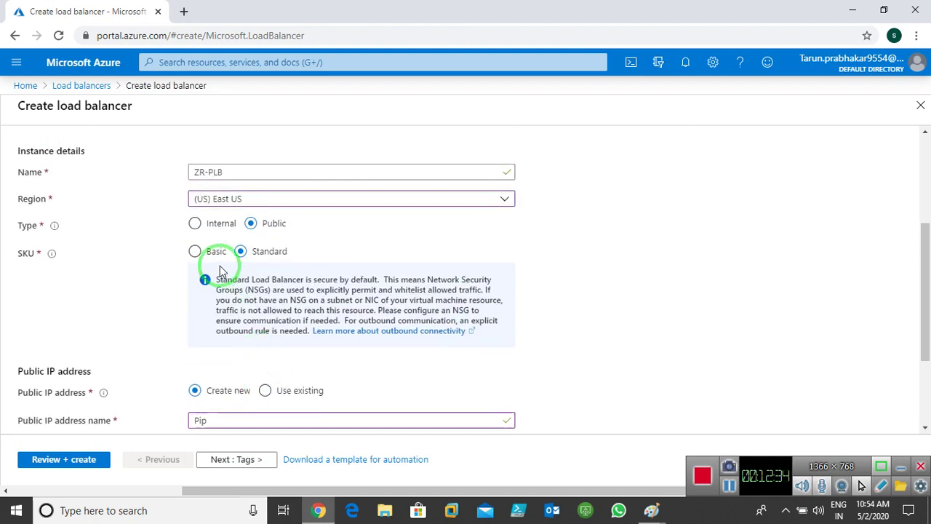
{"action": "left_click", "coordinate": [194, 251]}
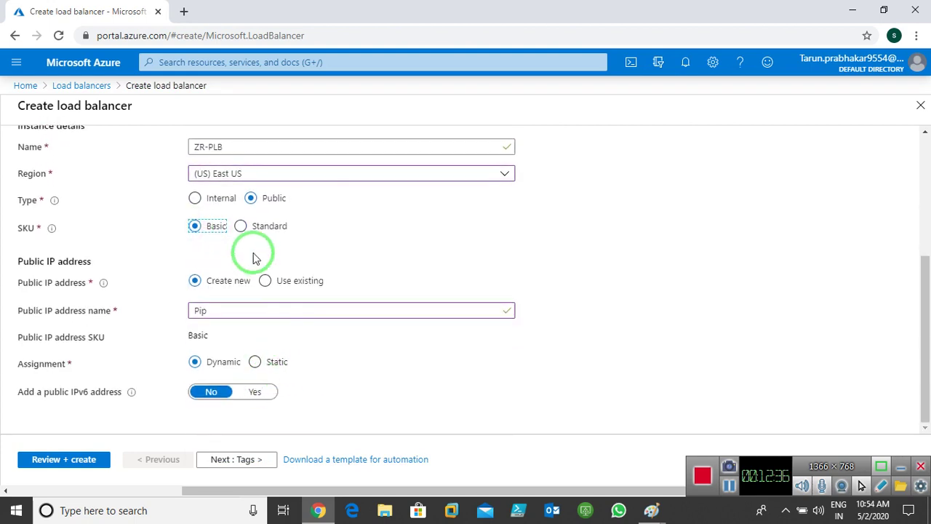
{"action": "left_click", "coordinate": [241, 227]}
{"action": "scroll", "coordinate": [278, 354], "scroll_direction": "down", "scroll_amount": 2}
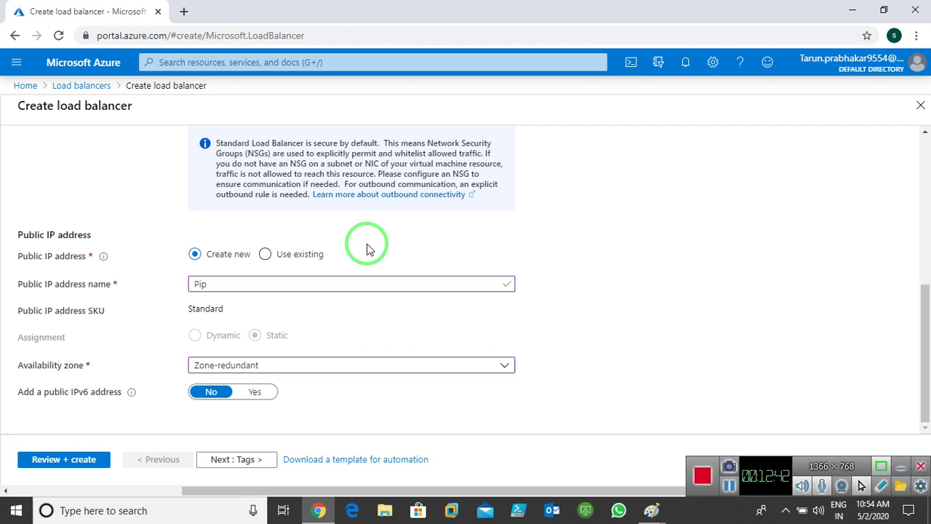
{"action": "scroll", "coordinate": [366, 249], "scroll_direction": "up", "scroll_amount": 1}
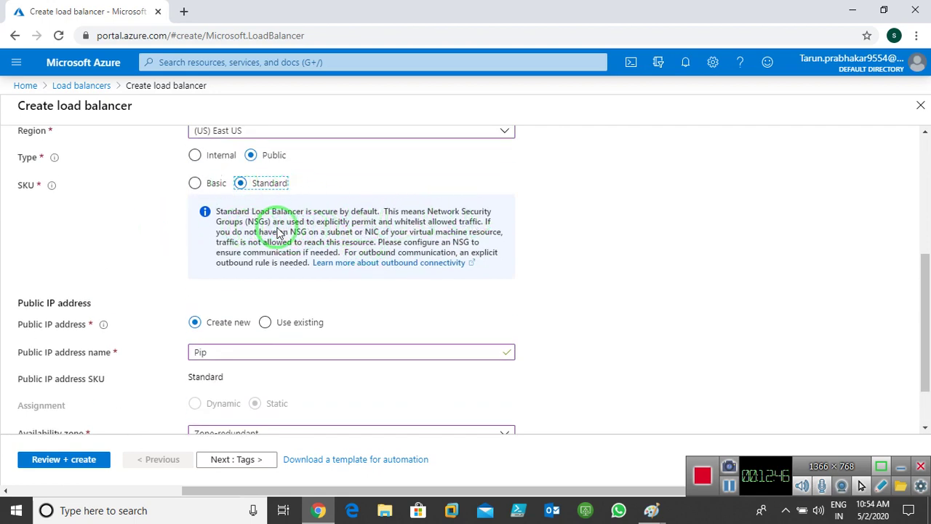
{"action": "scroll", "coordinate": [369, 288], "scroll_direction": "down", "scroll_amount": 1}
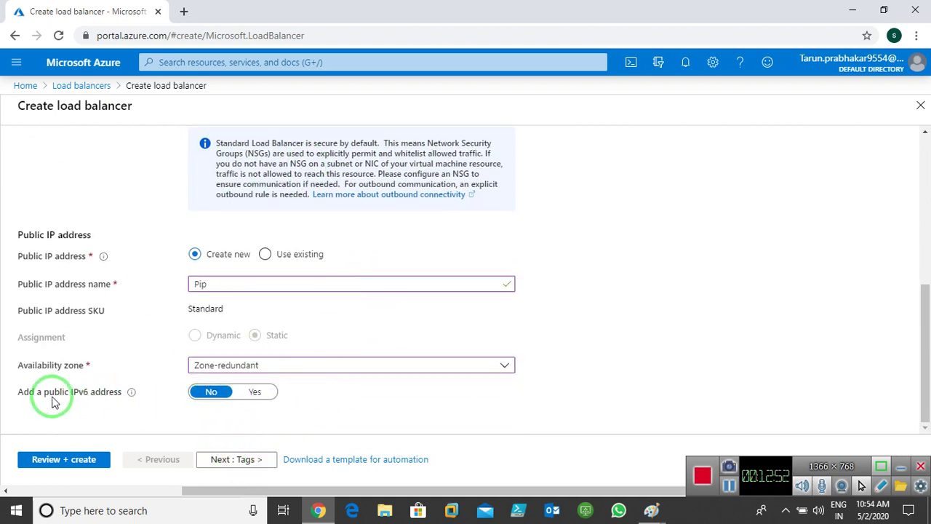
Step: Add the tag Name with the value Zone-Redundant and create the load balancer
{"action": "left_click", "coordinate": [237, 460]}
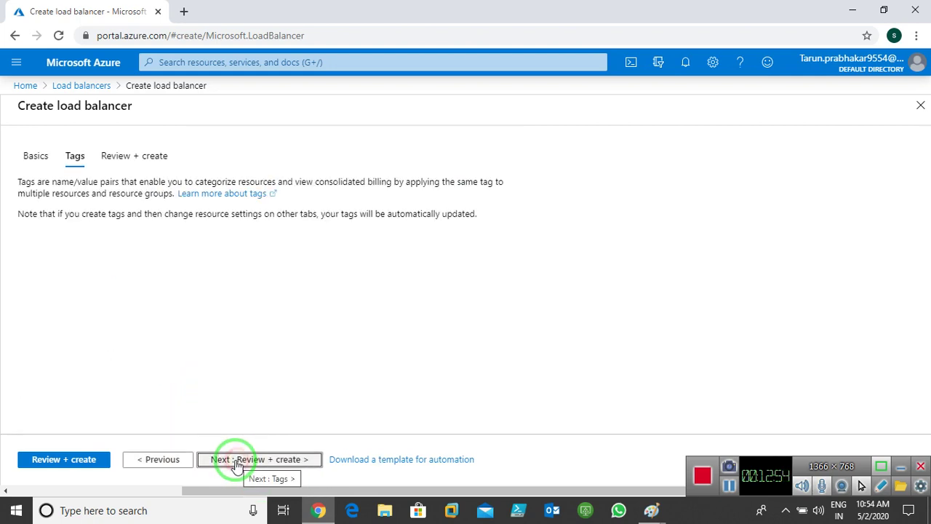
{"action": "left_click", "coordinate": [149, 268]}
{"action": "type", "text": "Name"}
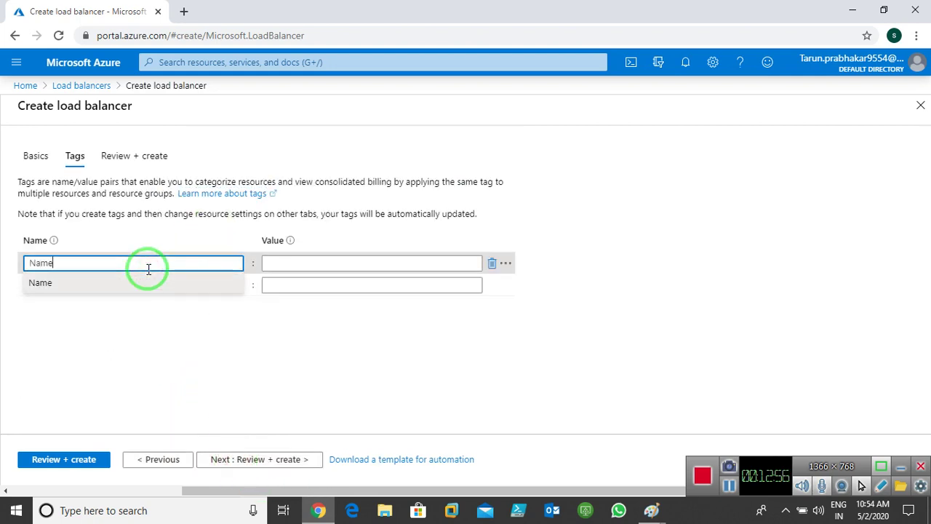
{"action": "key", "text": "Tab"}
{"action": "type", "text": "ZO"}
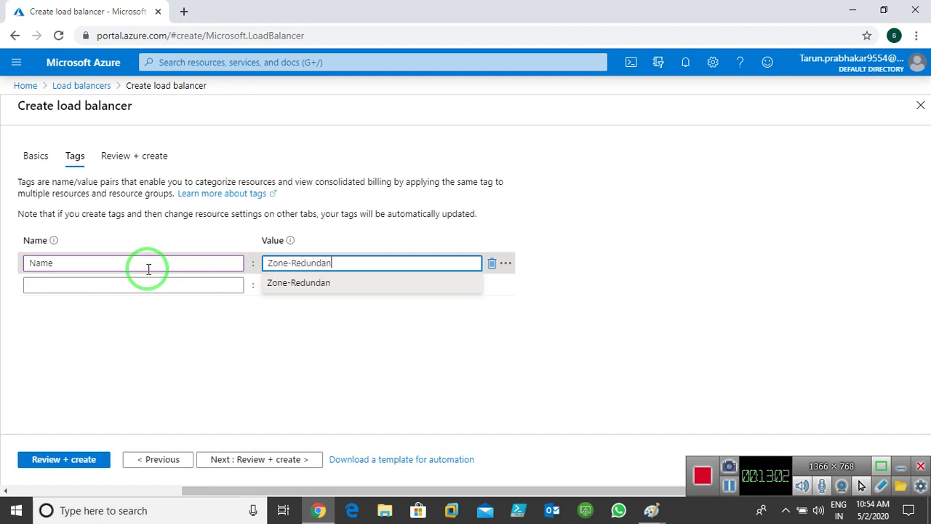
{"action": "left_click", "coordinate": [243, 459]}
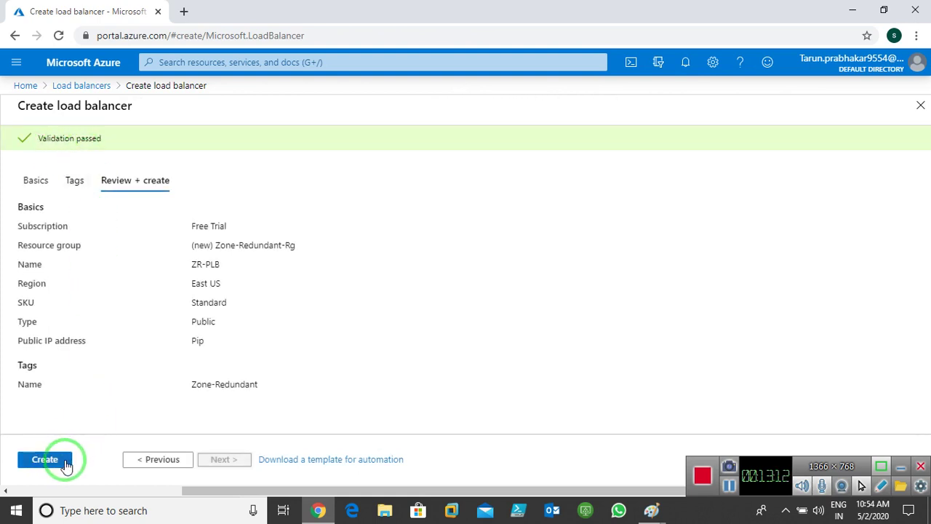
{"action": "left_click", "coordinate": [45, 460]}
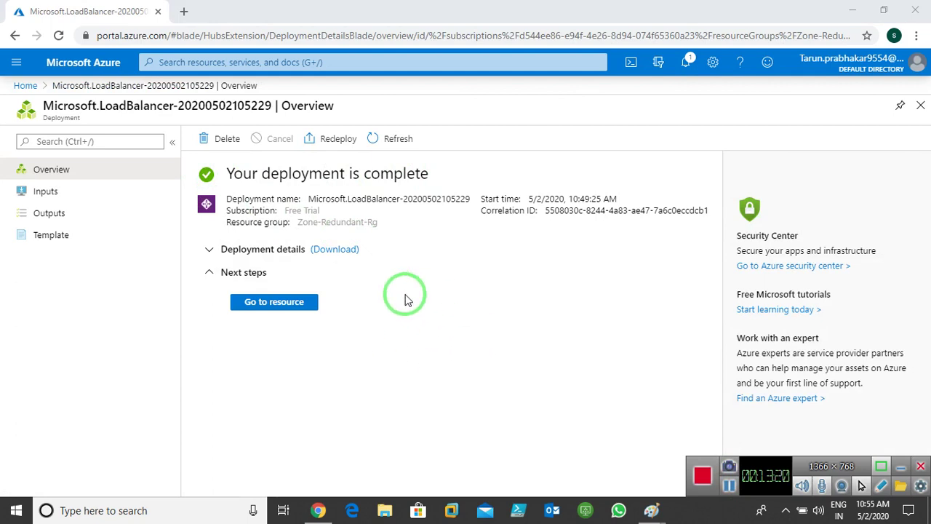
Step: Open the list of load balancers and reload it to check for ZR-PLB
{"action": "left_click", "coordinate": [25, 85]}
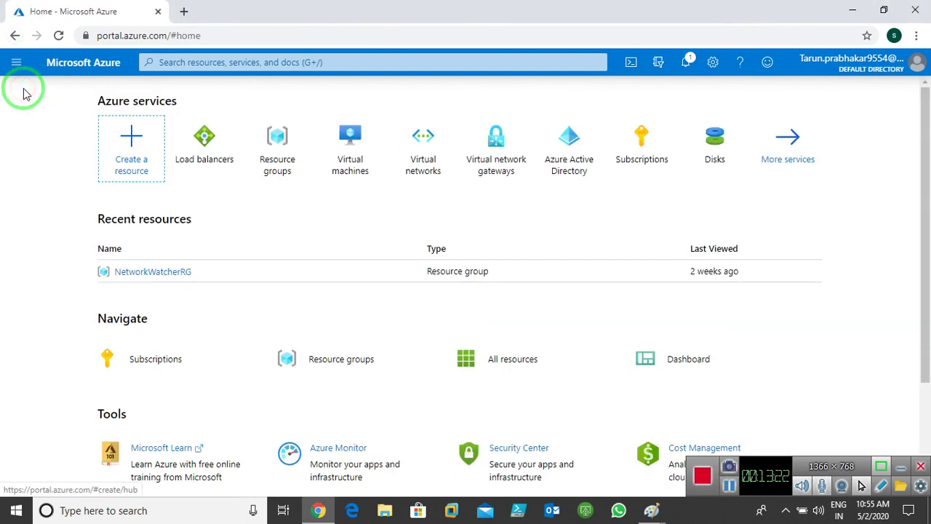
{"action": "left_click", "coordinate": [201, 154]}
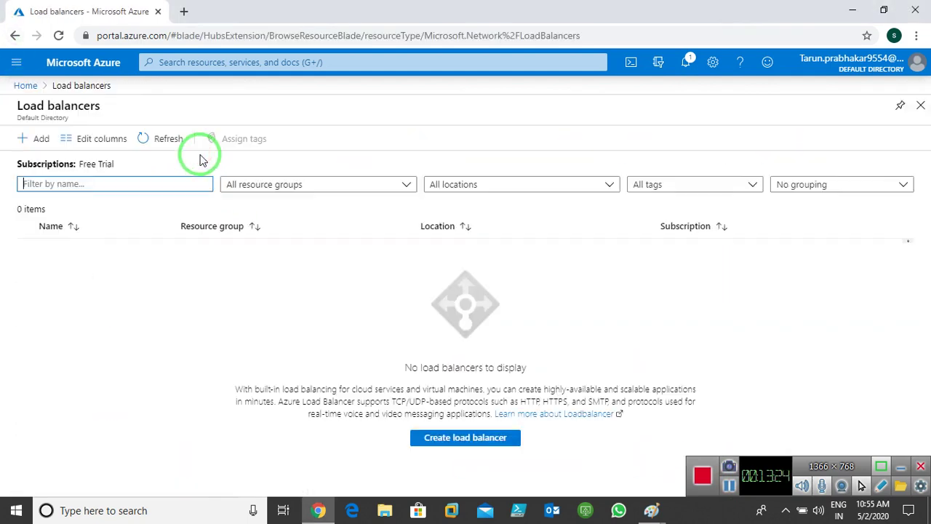
{"action": "left_click", "coordinate": [160, 138]}
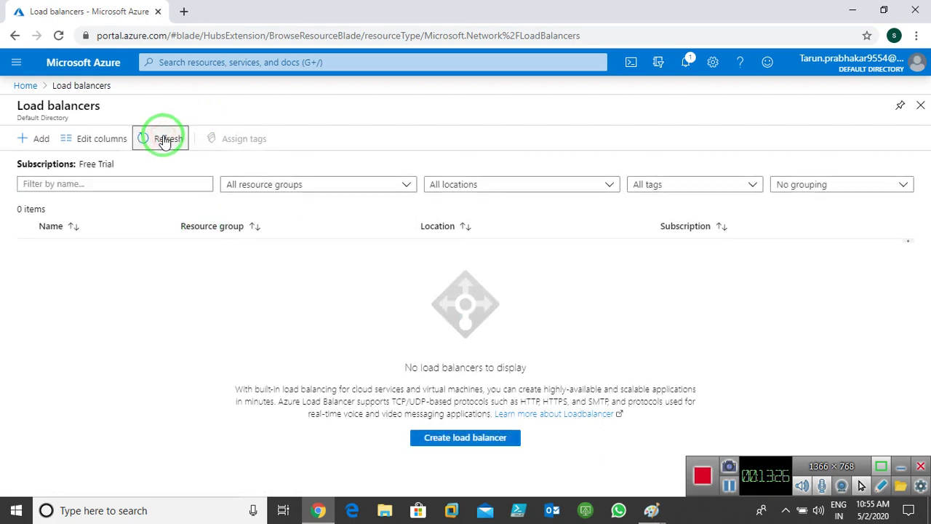
{"action": "left_click", "coordinate": [164, 139]}
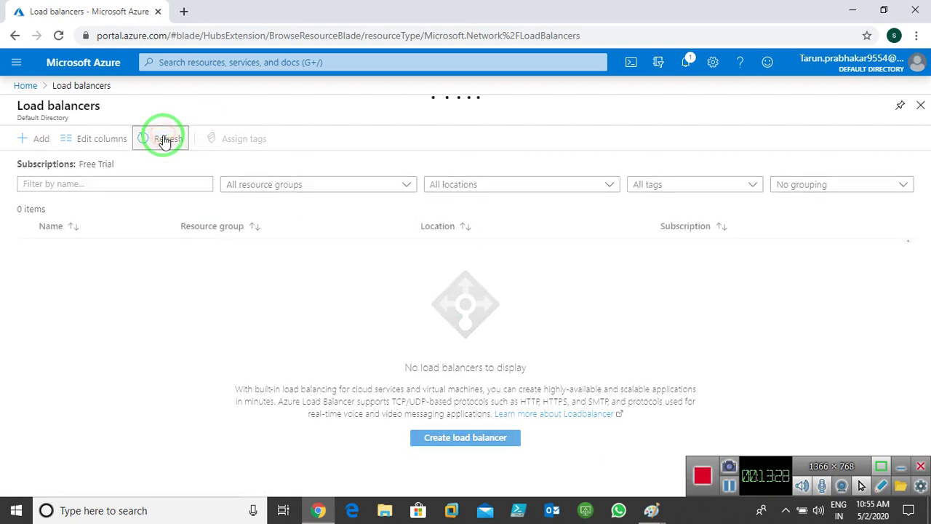
{"action": "left_click", "coordinate": [59, 35]}
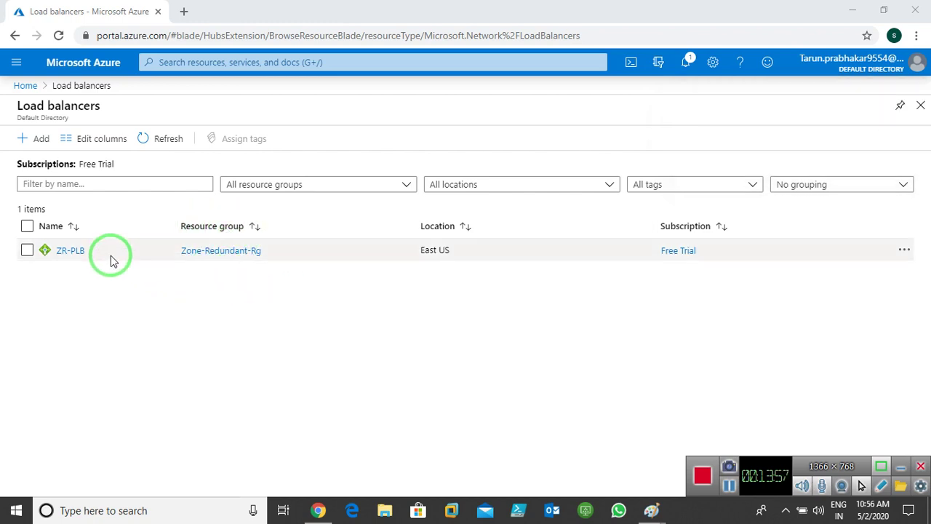
Step: Start creating a new virtual network in the existing resource group Zone-Redundant-Rg
{"action": "left_click", "coordinate": [23, 85]}
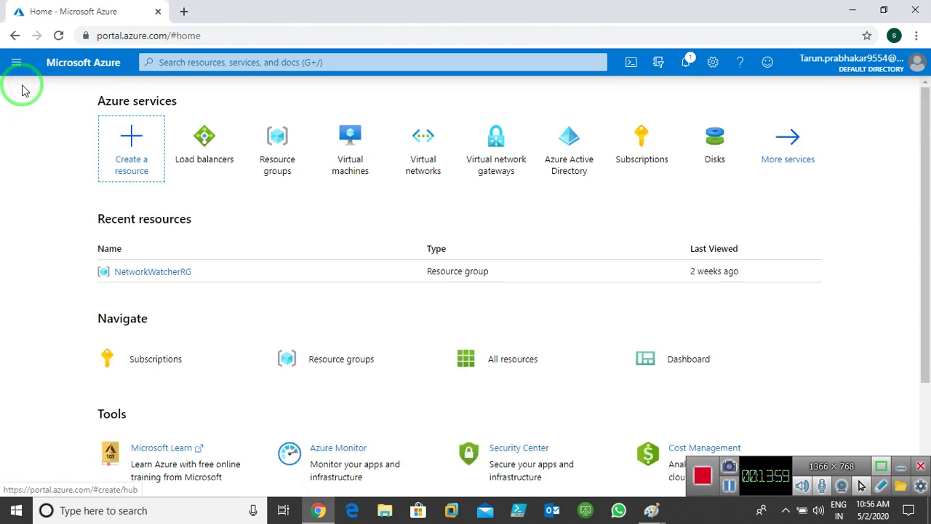
{"action": "left_click", "coordinate": [425, 140]}
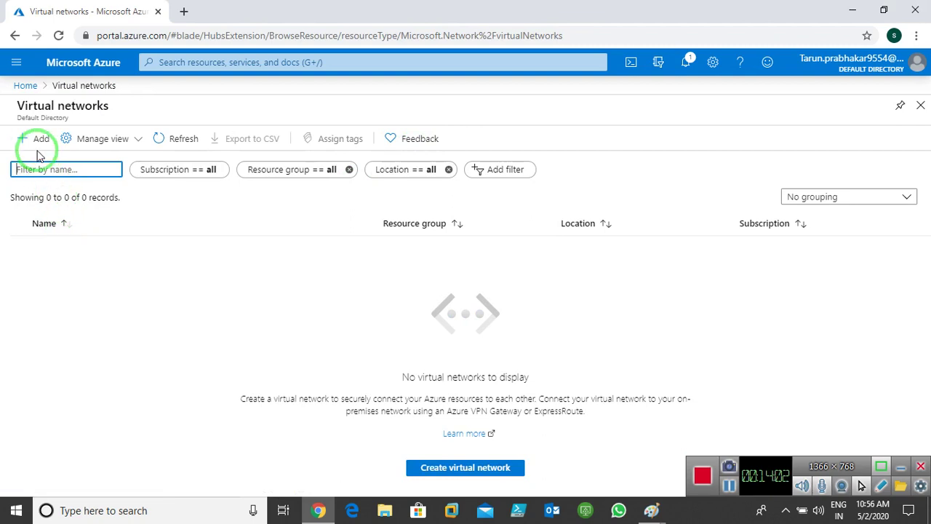
{"action": "left_click", "coordinate": [32, 142]}
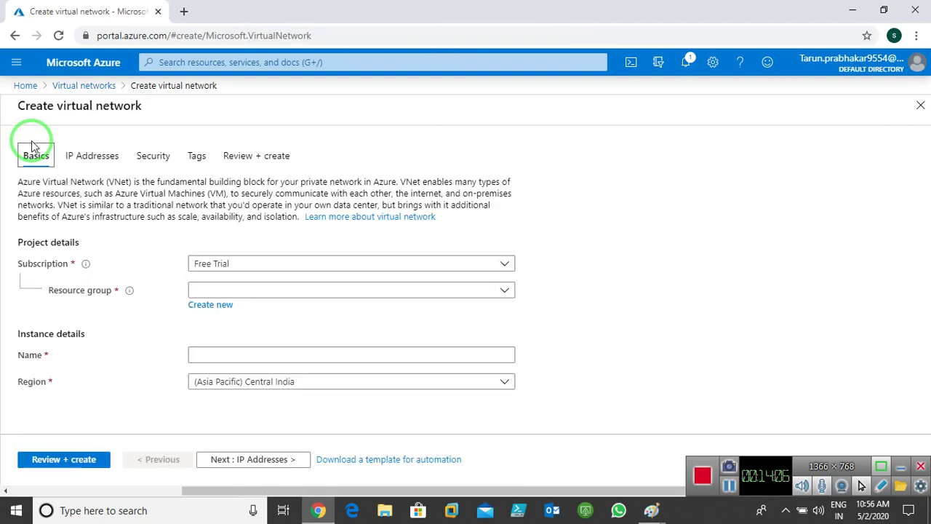
{"action": "left_click", "coordinate": [498, 292]}
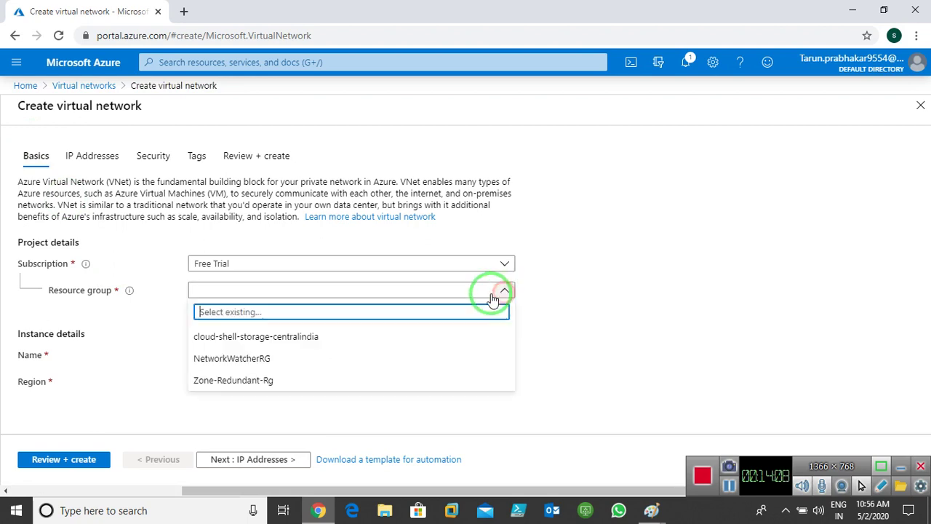
{"action": "left_click", "coordinate": [230, 380]}
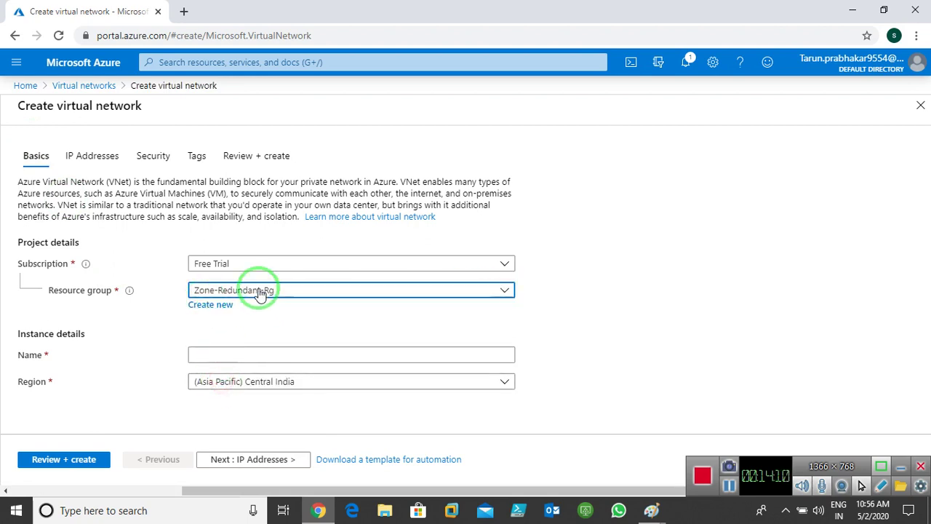
Step: Name the virtual network Vnet1 and set its region to (US) East US
{"action": "left_click", "coordinate": [270, 355]}
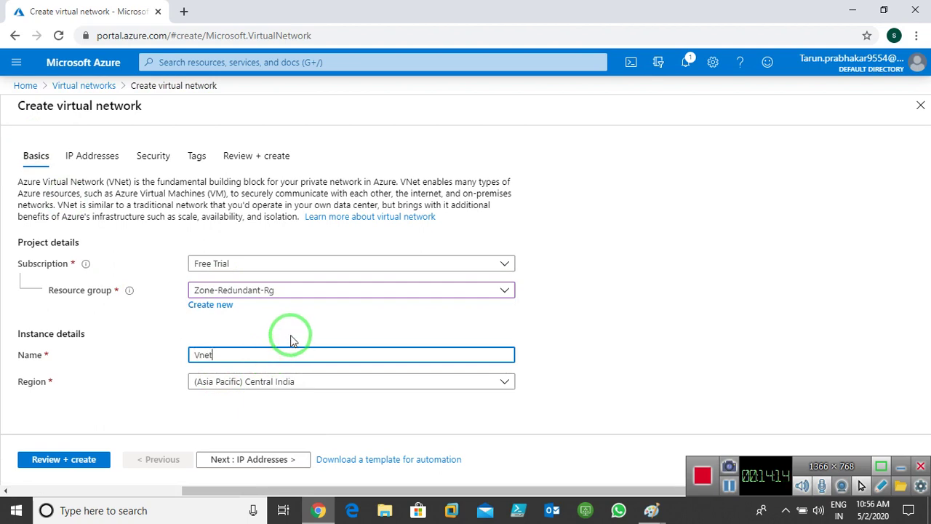
{"action": "left_click", "coordinate": [366, 382]}
{"action": "scroll", "coordinate": [218, 218], "scroll_direction": "up", "scroll_amount": 10}
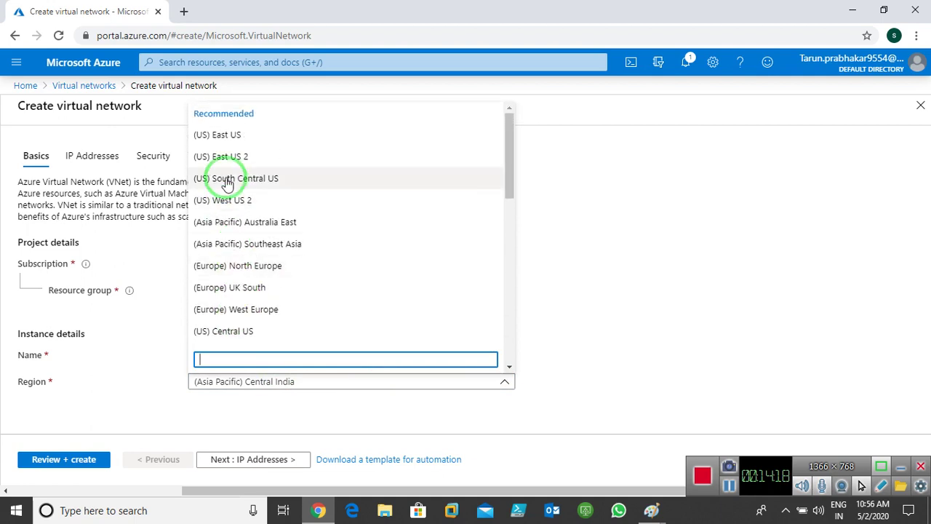
{"action": "left_click", "coordinate": [225, 135]}
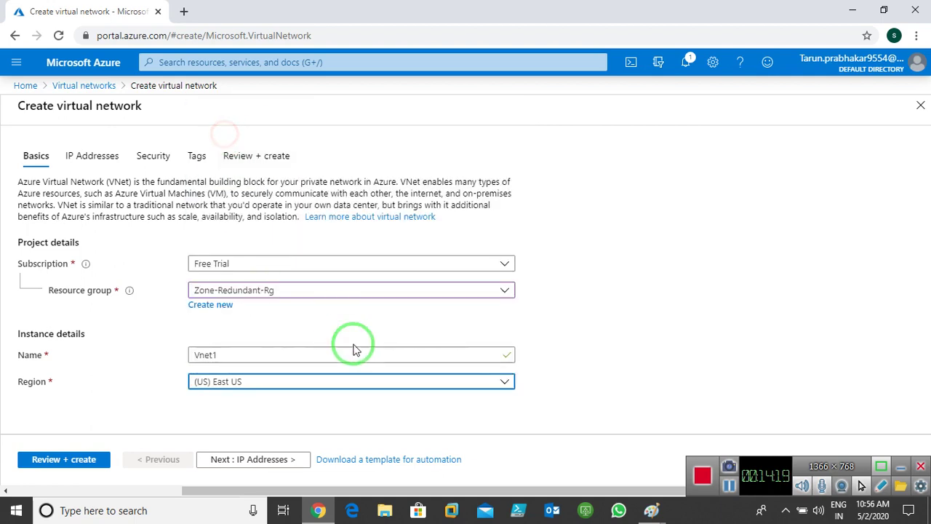
{"action": "left_click", "coordinate": [613, 345]}
Step: Go through the IP address and security settings, keeping the default address space, subnet, DDoS protection and firewall options
{"action": "left_click", "coordinate": [243, 461]}
{"action": "left_click", "coordinate": [156, 262]}
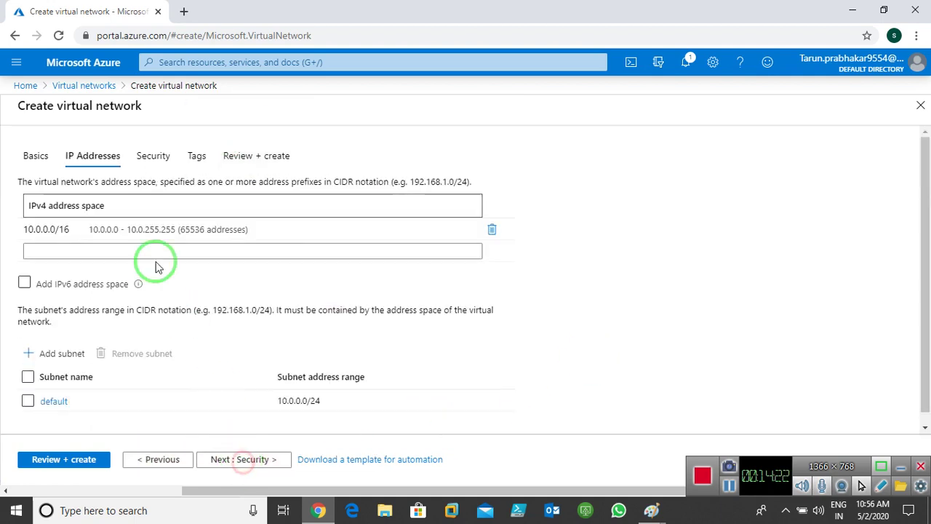
{"action": "left_click", "coordinate": [105, 233]}
{"action": "left_click", "coordinate": [155, 343]}
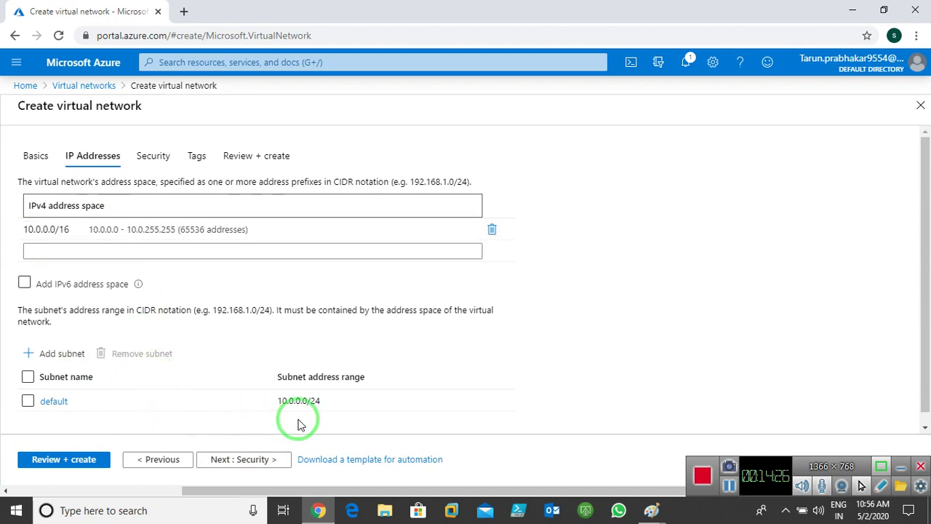
{"action": "left_click", "coordinate": [214, 465]}
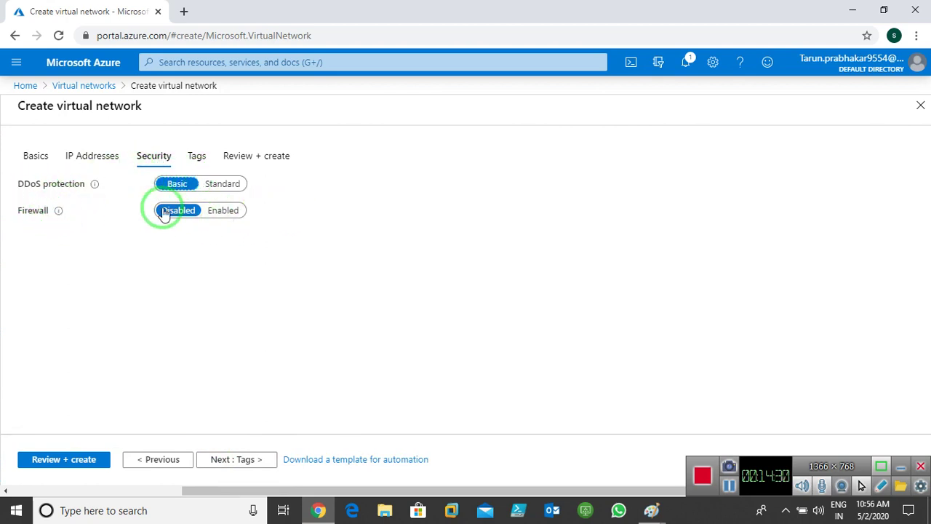
Step: Add the tag Name with the value Vnet and create the virtual network
{"action": "left_click", "coordinate": [216, 461]}
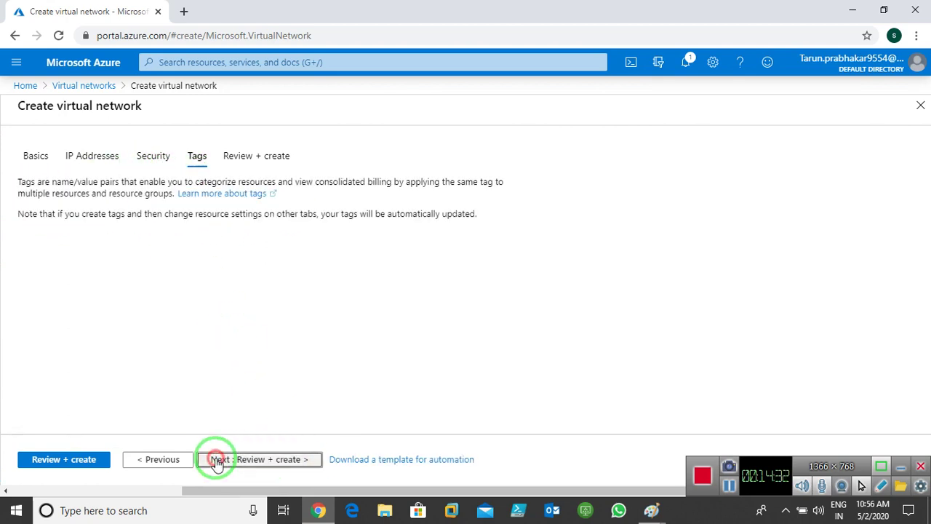
{"action": "left_click", "coordinate": [136, 263]}
{"action": "type", "text": "Name"}
{"action": "key", "text": "Tab"}
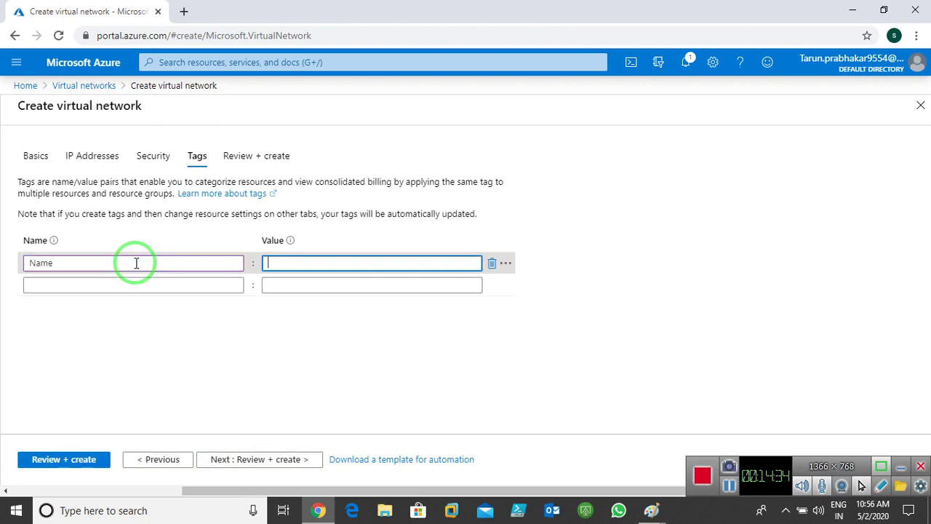
{"action": "type", "text": "Vnet"}
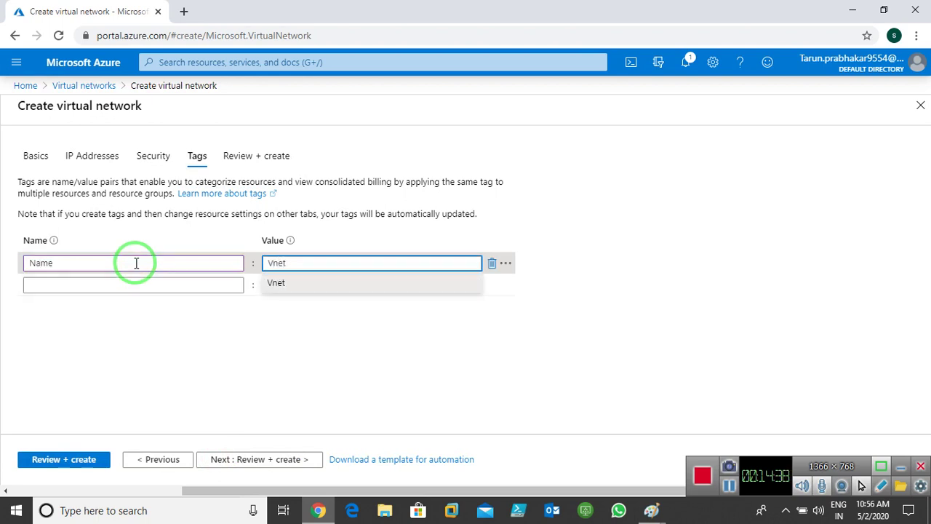
{"action": "left_click", "coordinate": [239, 468]}
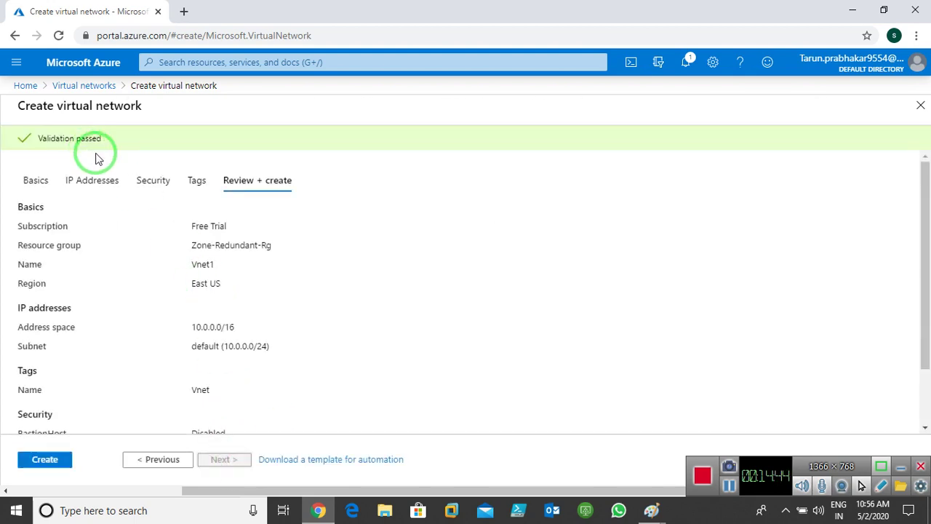
{"action": "left_click", "coordinate": [46, 462]}
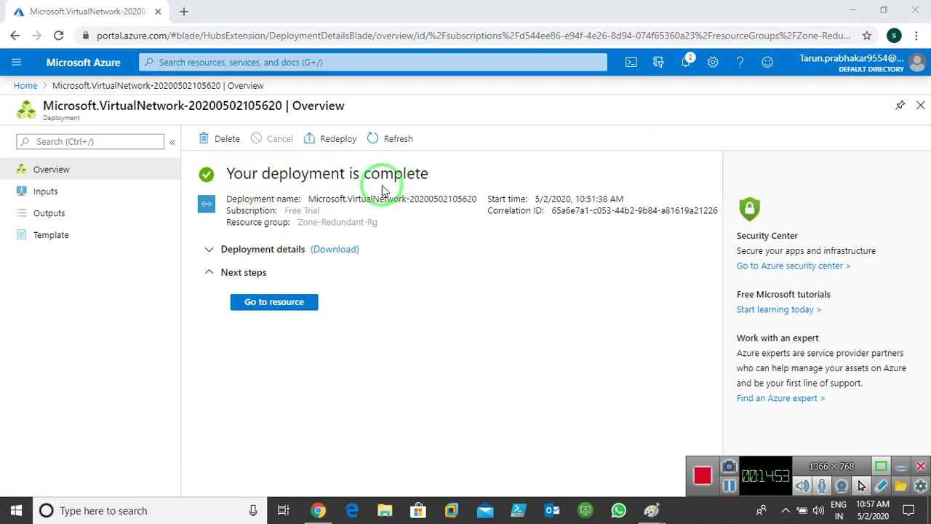
Step: Open the list of virtual networks and reload it to check for Vnet1
{"action": "left_click", "coordinate": [25, 87]}
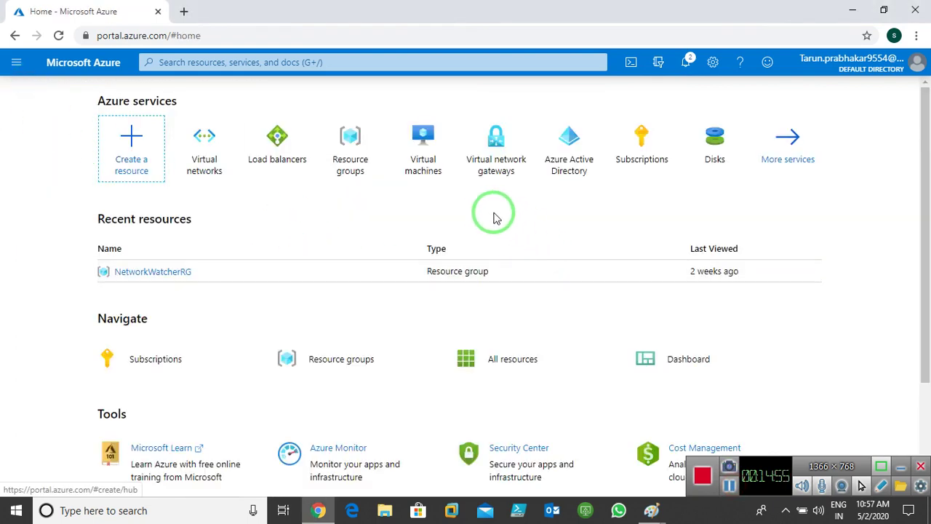
{"action": "left_click", "coordinate": [486, 151]}
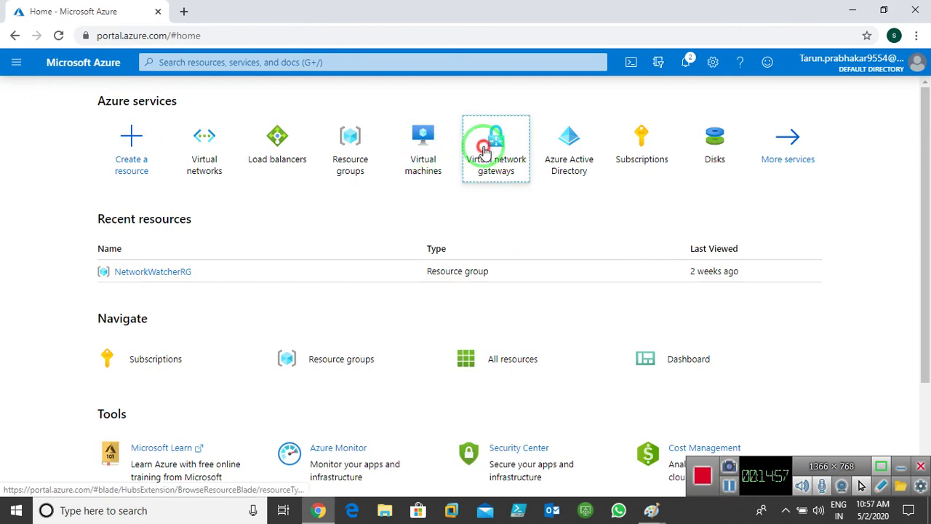
{"action": "left_click", "coordinate": [24, 86]}
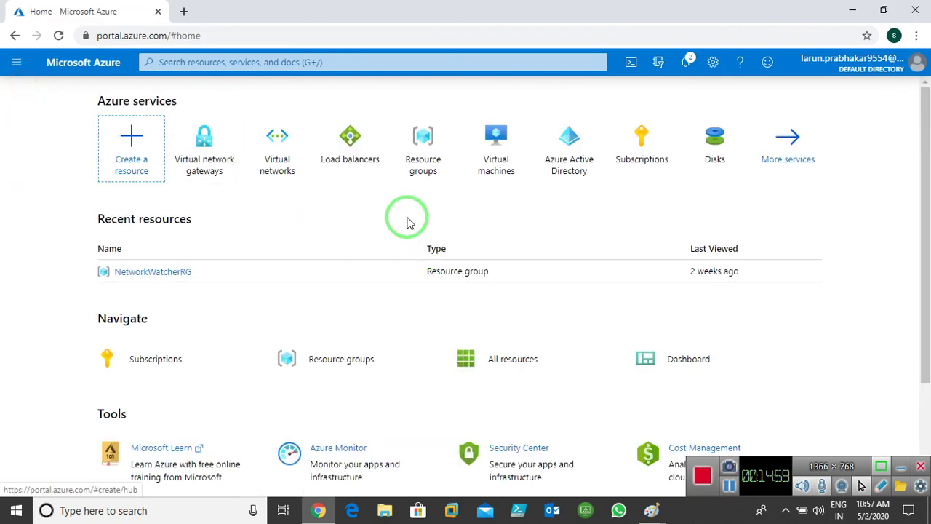
{"action": "left_click", "coordinate": [276, 149]}
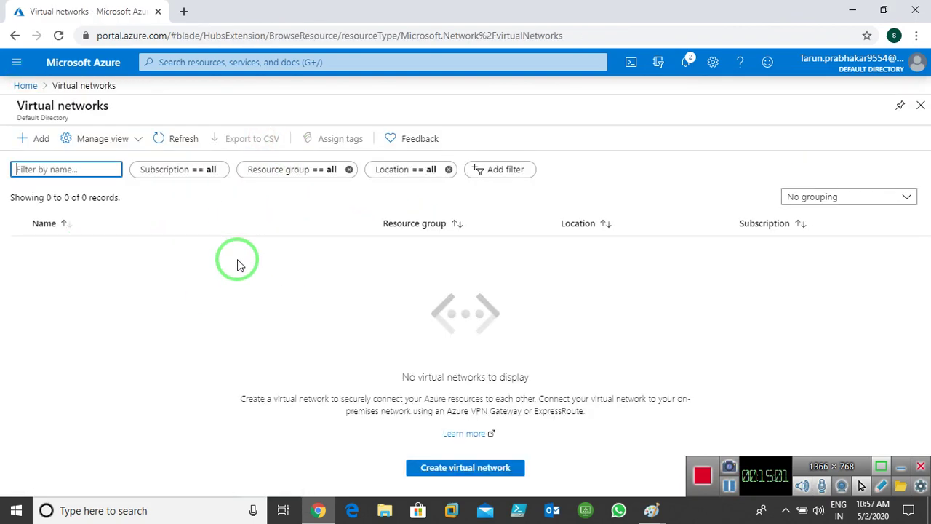
{"action": "left_click", "coordinate": [182, 140]}
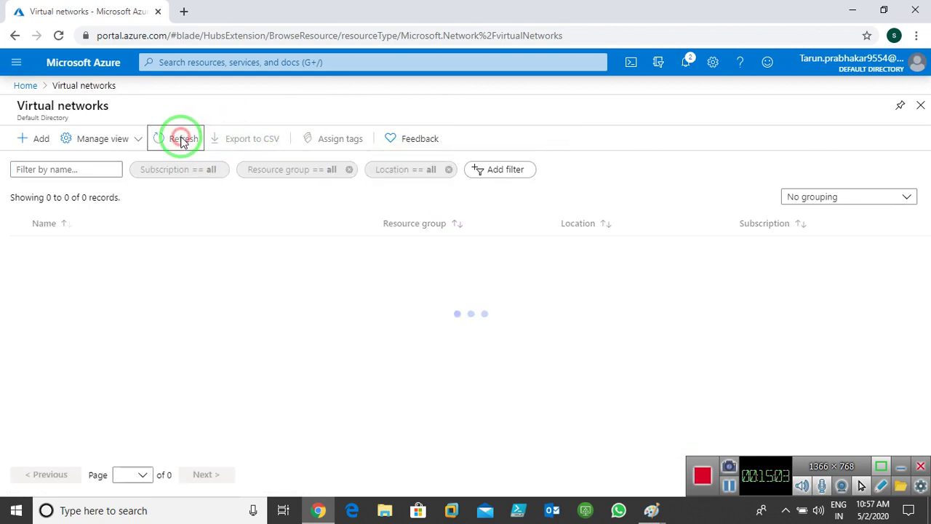
{"action": "left_click", "coordinate": [182, 139]}
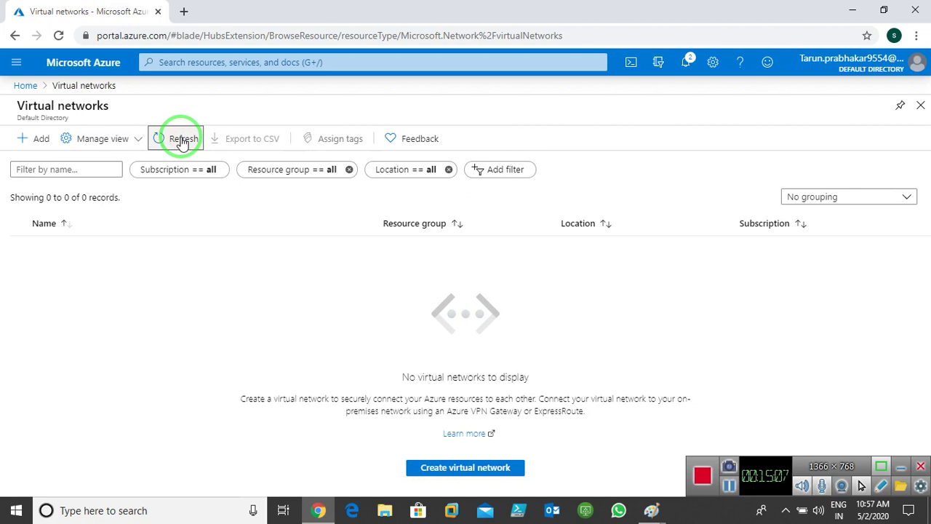
{"action": "left_click", "coordinate": [182, 139]}
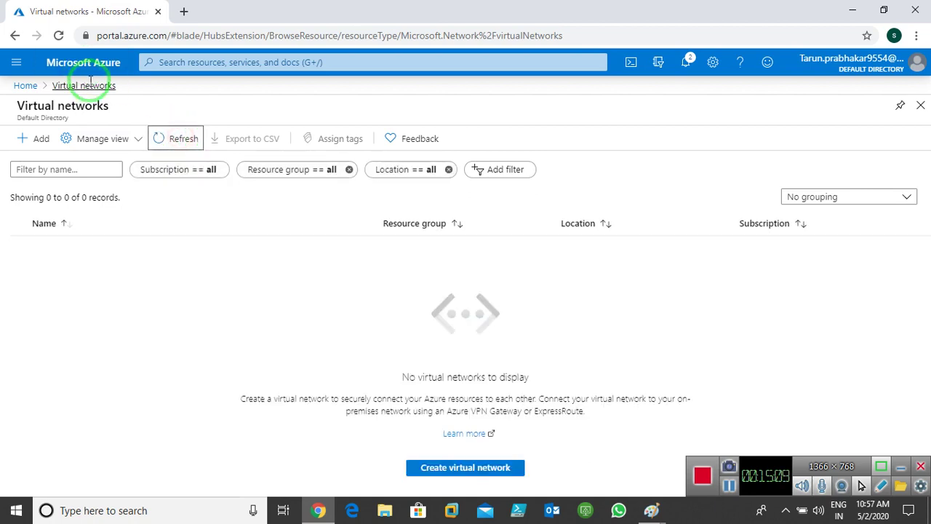
{"action": "left_click", "coordinate": [59, 37]}
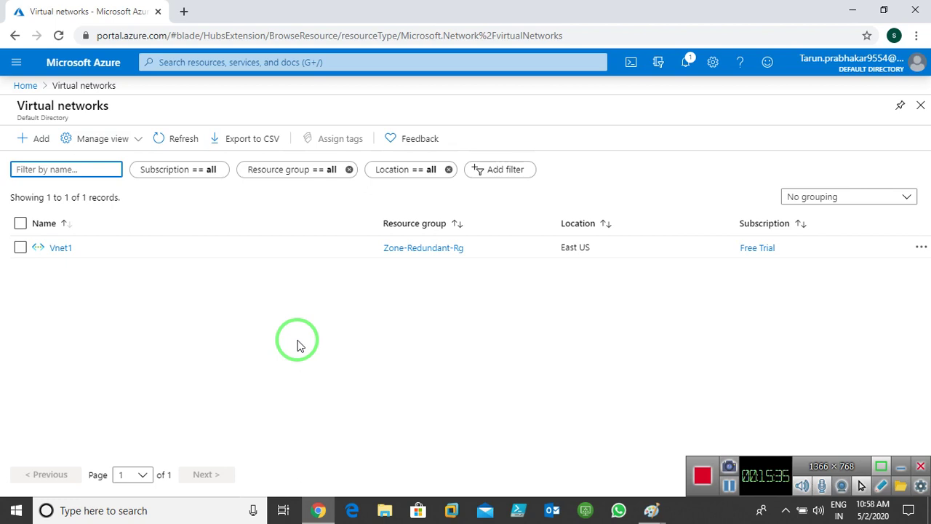
Step: Find the network security groups service by searching for nsg and start creating a new group
{"action": "left_click", "coordinate": [16, 62]}
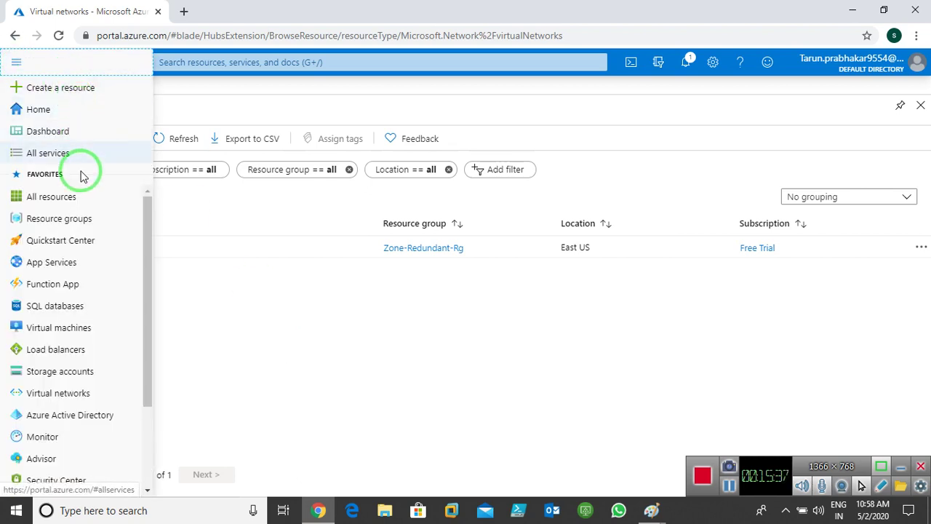
{"action": "scroll", "coordinate": [76, 364], "scroll_direction": "down", "scroll_amount": 2}
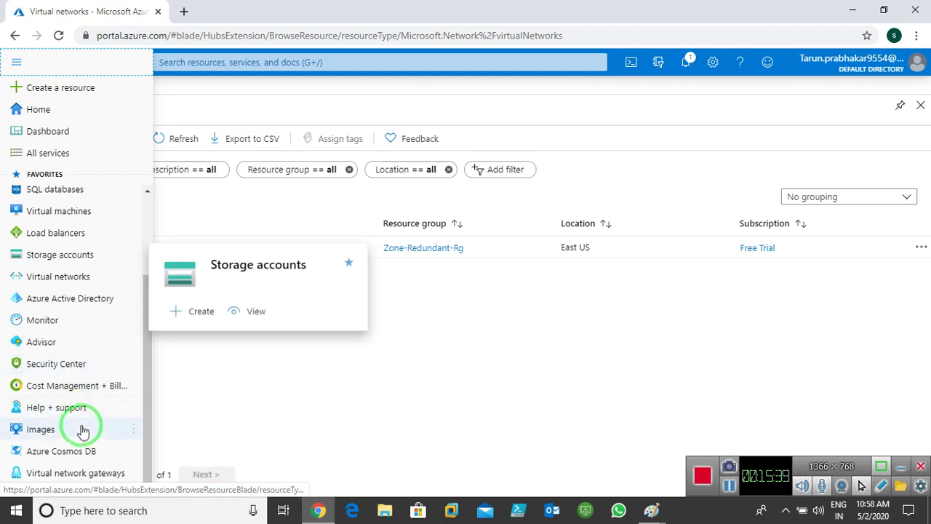
{"action": "scroll", "coordinate": [89, 311], "scroll_direction": "up", "scroll_amount": 1}
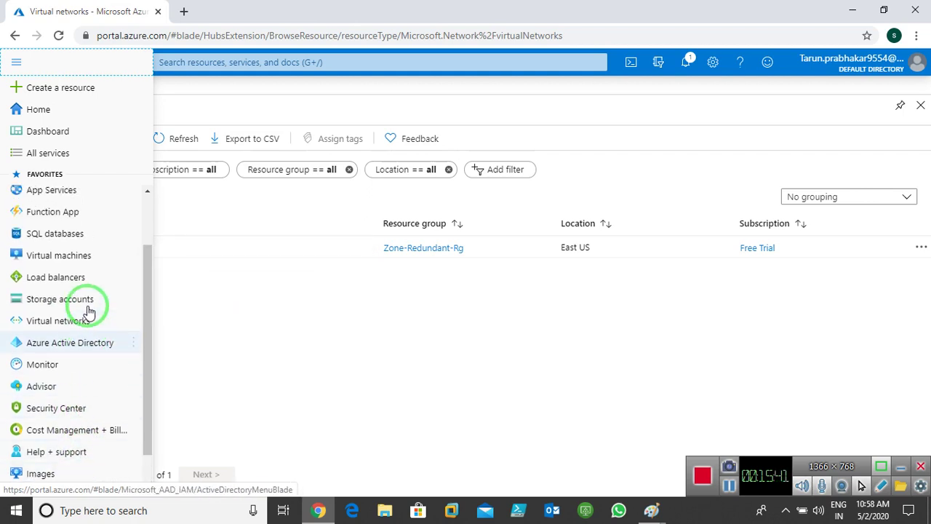
{"action": "scroll", "coordinate": [89, 312], "scroll_direction": "up", "scroll_amount": 1}
{"action": "left_click", "coordinate": [301, 61]}
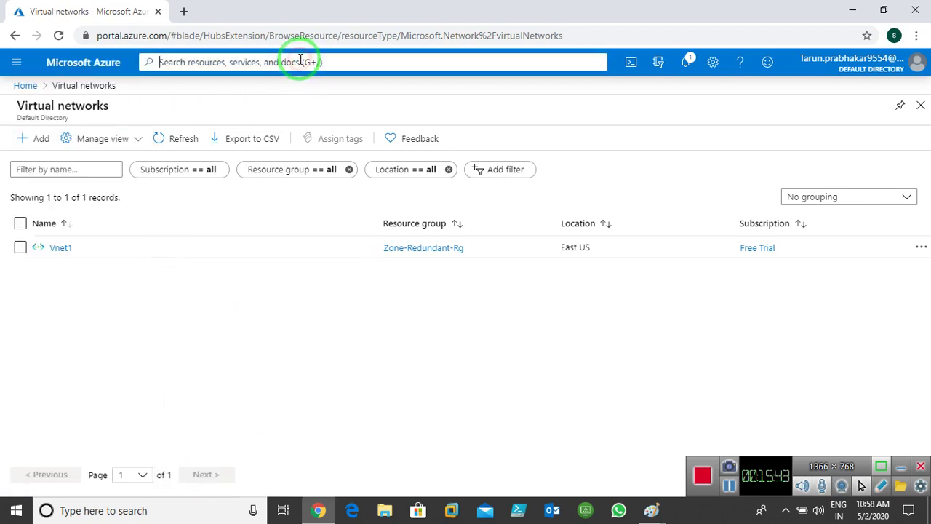
{"action": "type", "text": "nsg"}
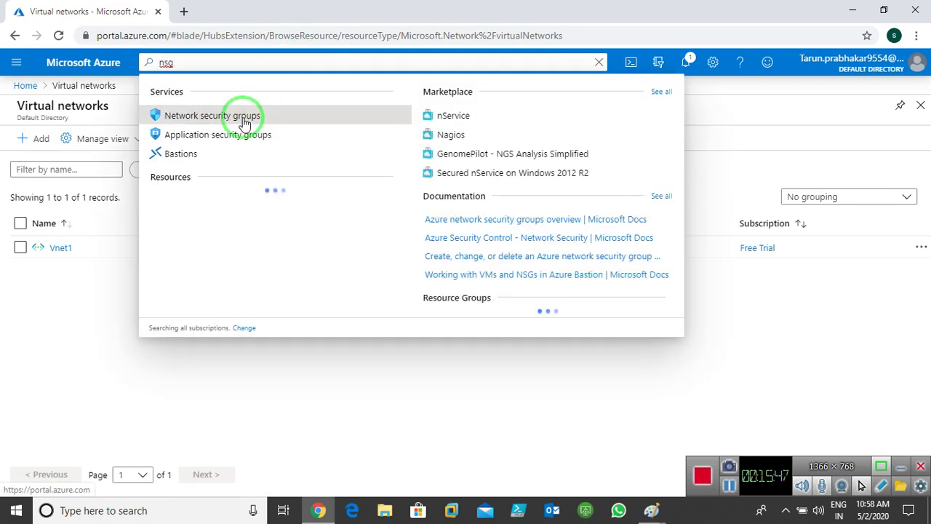
{"action": "left_click", "coordinate": [244, 123]}
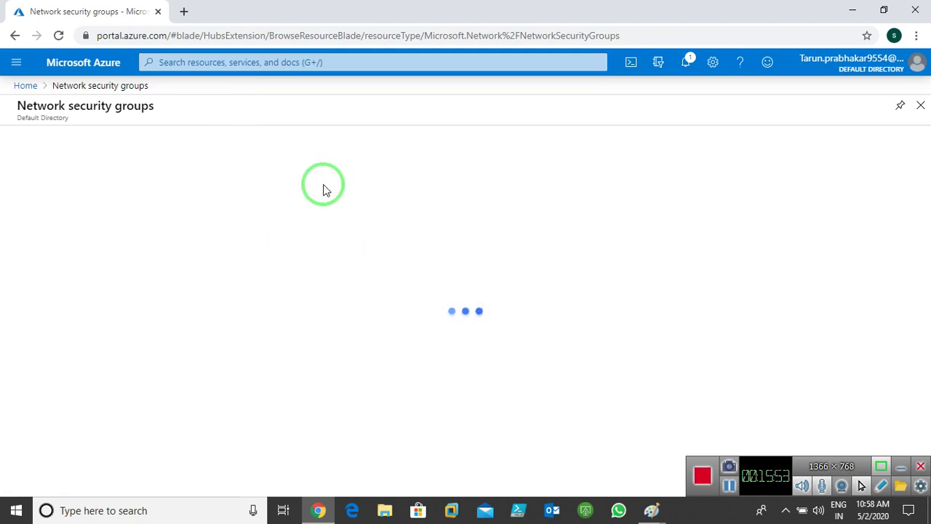
{"action": "left_click", "coordinate": [31, 140]}
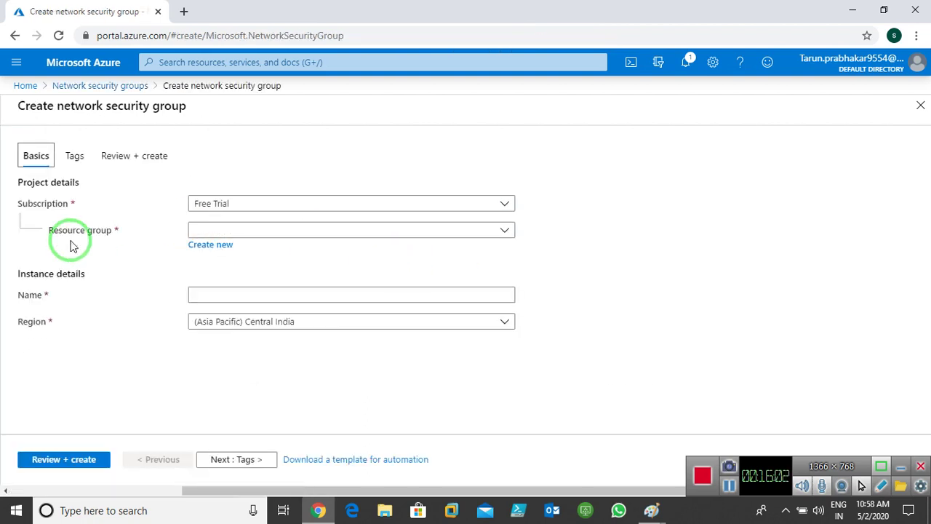
Step: Assign the network security group to resource group Zone-Redundant-Rg, name it nsg1 and set its region to (US) East US
{"action": "left_click", "coordinate": [469, 231]}
{"action": "left_click", "coordinate": [237, 320]}
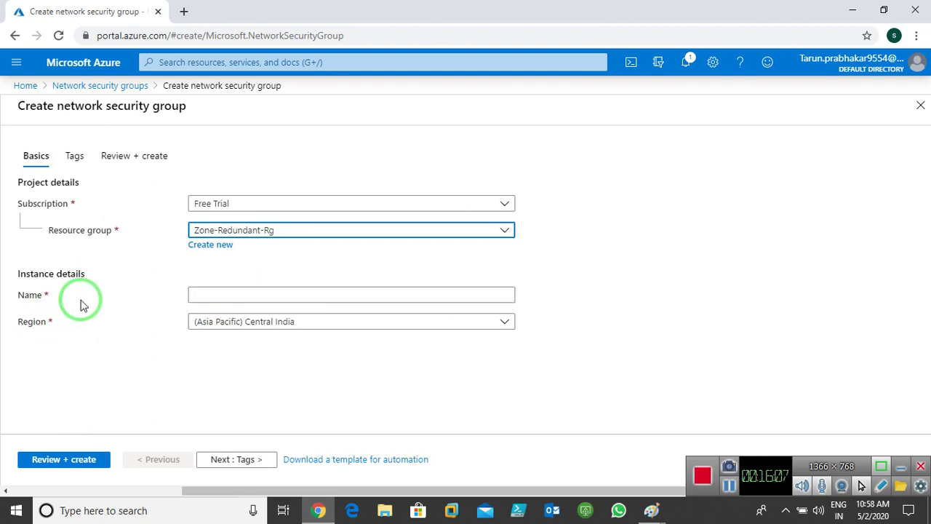
{"action": "left_click", "coordinate": [255, 295]}
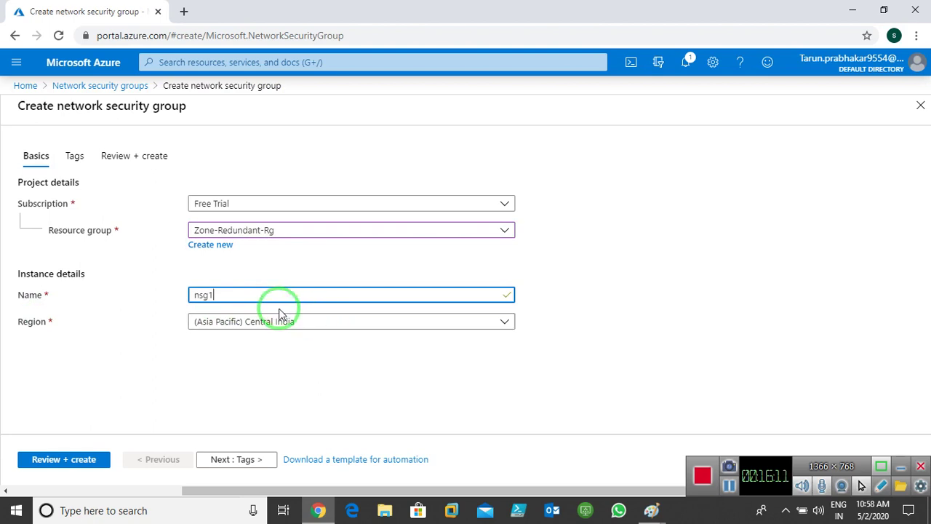
{"action": "left_click", "coordinate": [255, 325]}
{"action": "scroll", "coordinate": [225, 245], "scroll_direction": "up", "scroll_amount": 4}
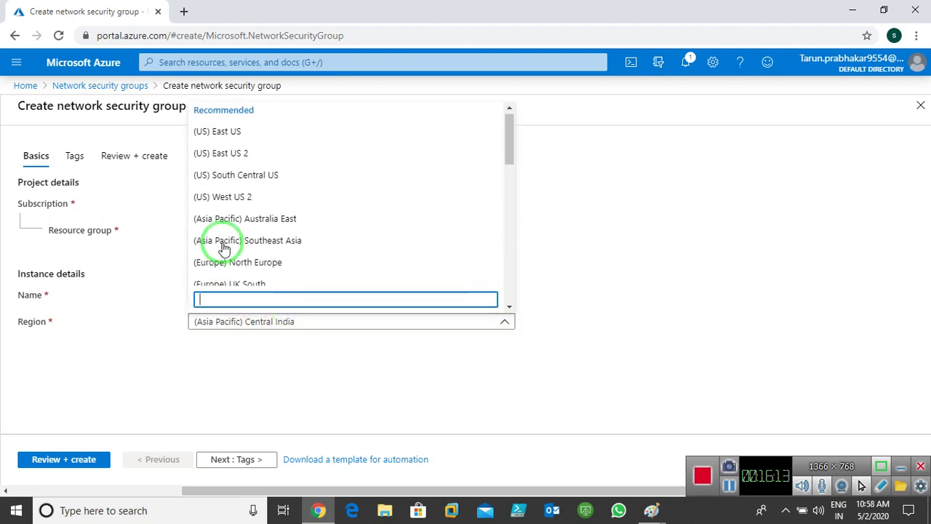
{"action": "left_click", "coordinate": [212, 141]}
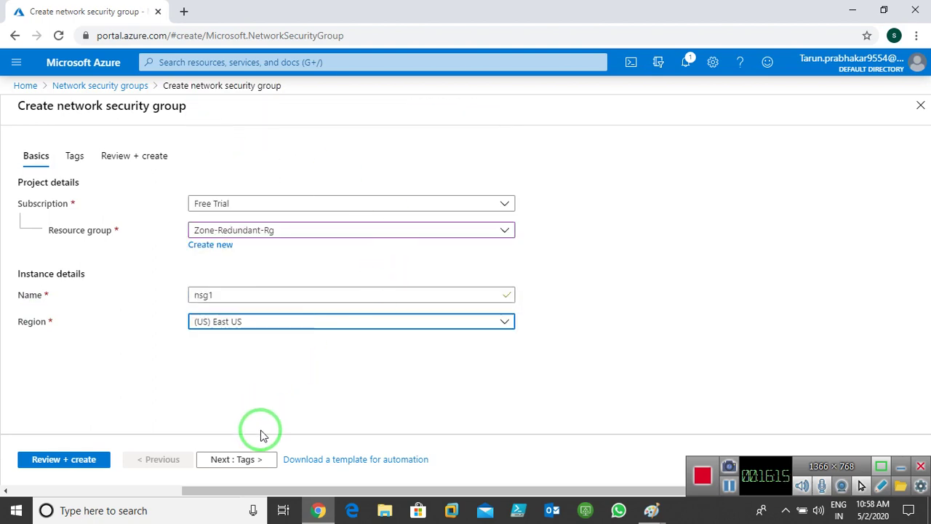
Step: Add the tag Name with the value NSG and create the network security group
{"action": "left_click", "coordinate": [232, 463]}
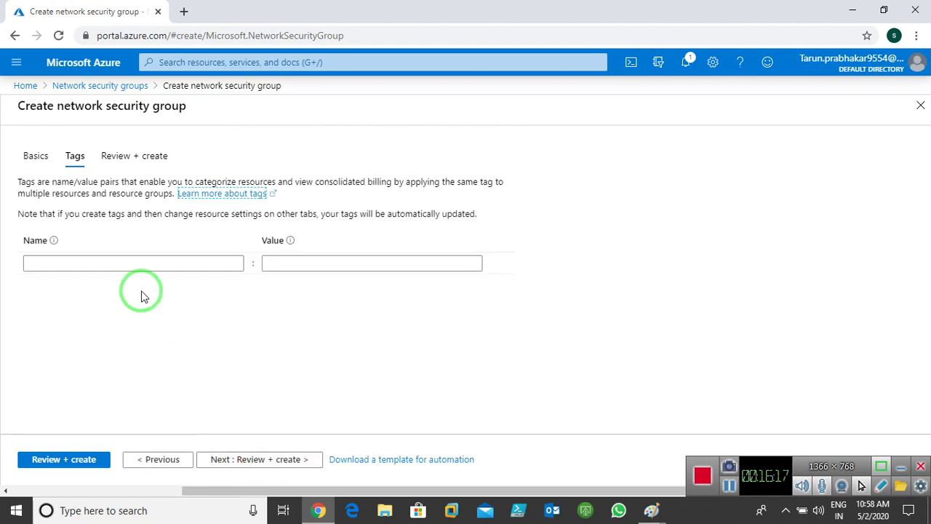
{"action": "left_click", "coordinate": [127, 262]}
{"action": "type", "text": "Name"}
{"action": "key", "text": "Tab"}
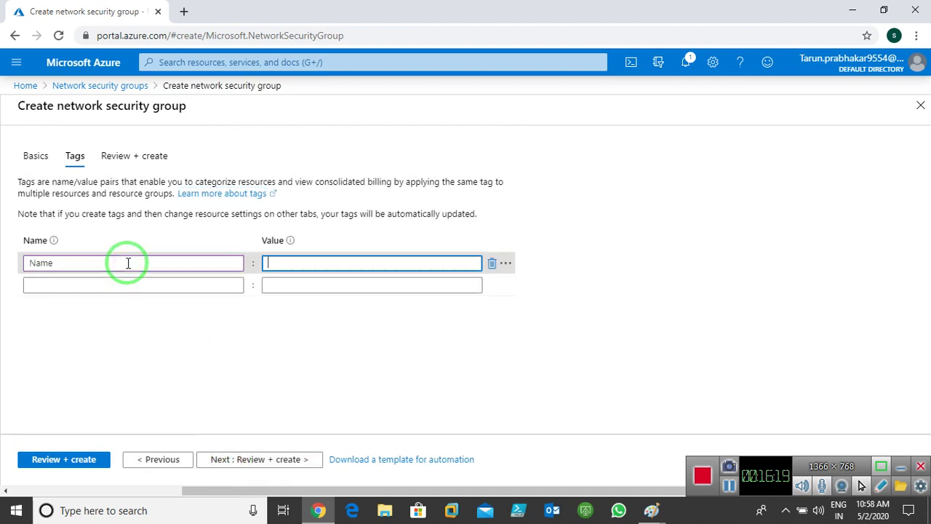
{"action": "type", "text": "NSG"}
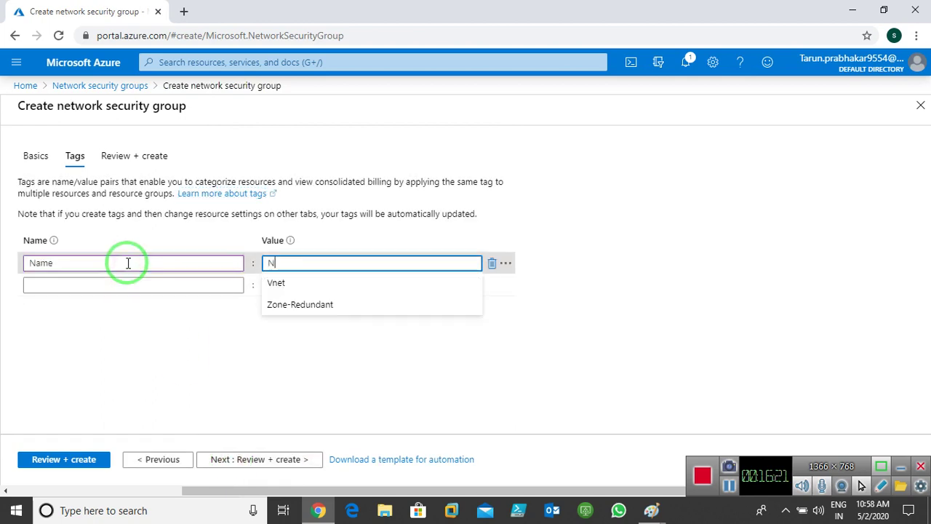
{"action": "left_click", "coordinate": [237, 466]}
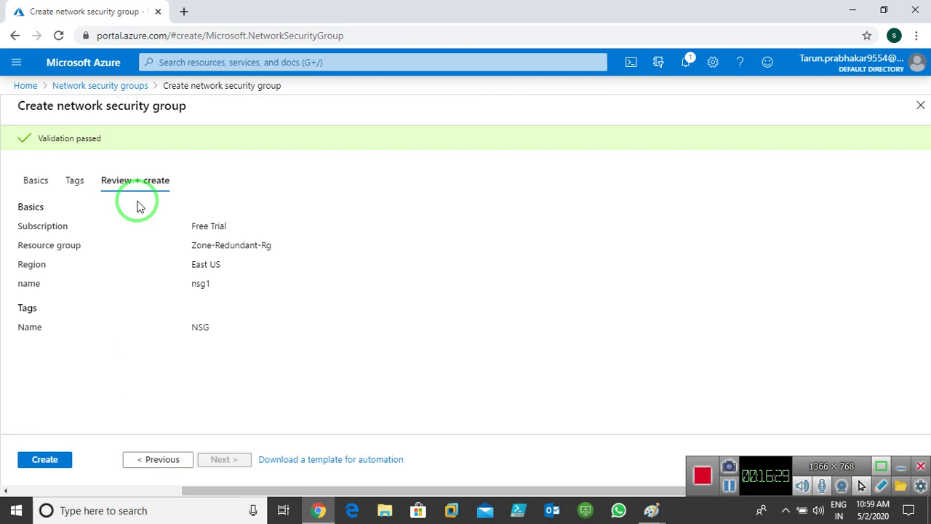
{"action": "left_click", "coordinate": [35, 460]}
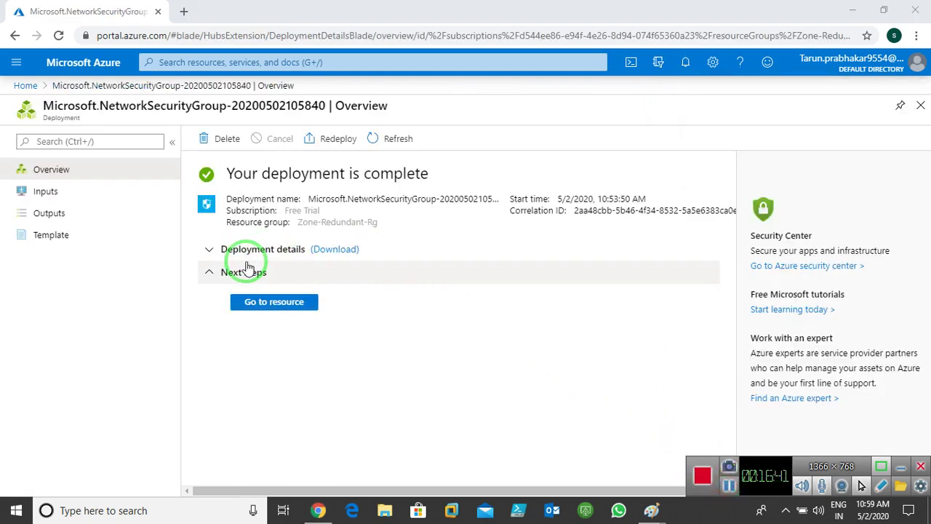
Step: Open the inbound security rules of the network security group nsg1
{"action": "left_click", "coordinate": [685, 64]}
{"action": "left_click", "coordinate": [686, 64]}
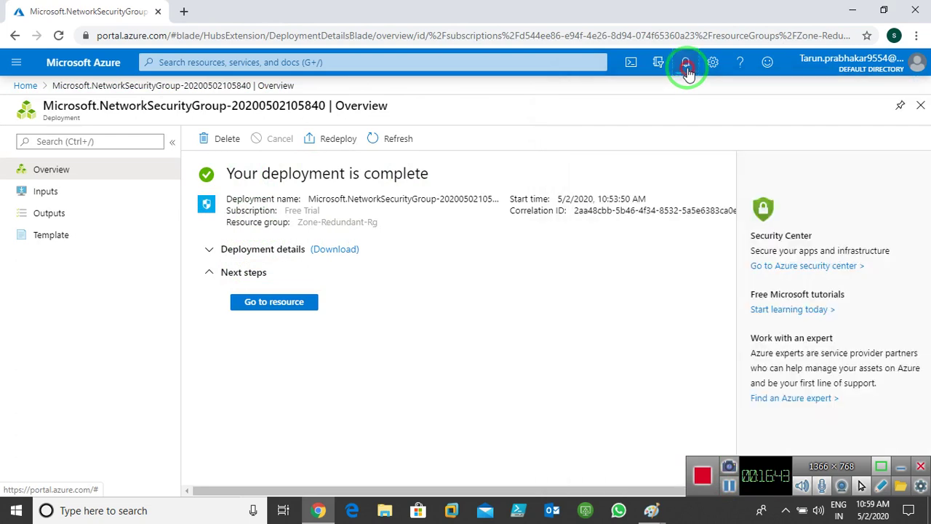
{"action": "left_click", "coordinate": [24, 86]}
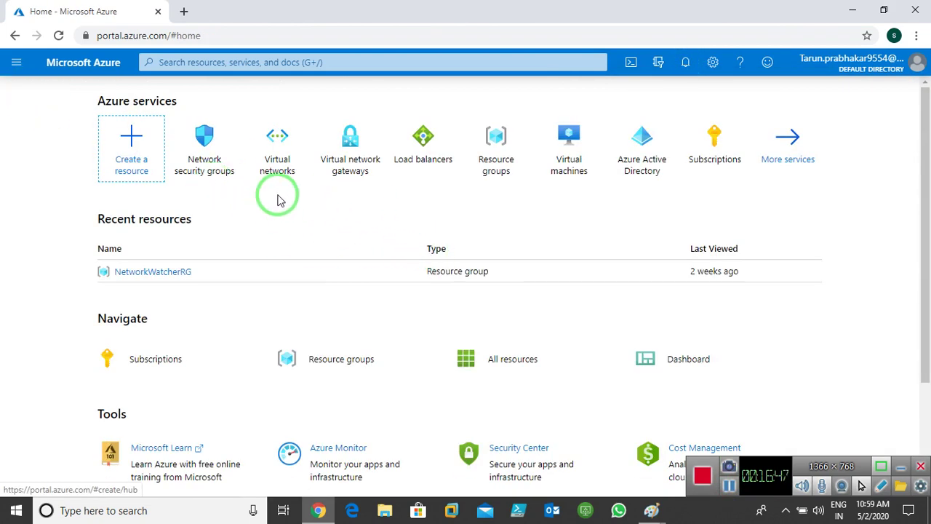
{"action": "left_click", "coordinate": [189, 147]}
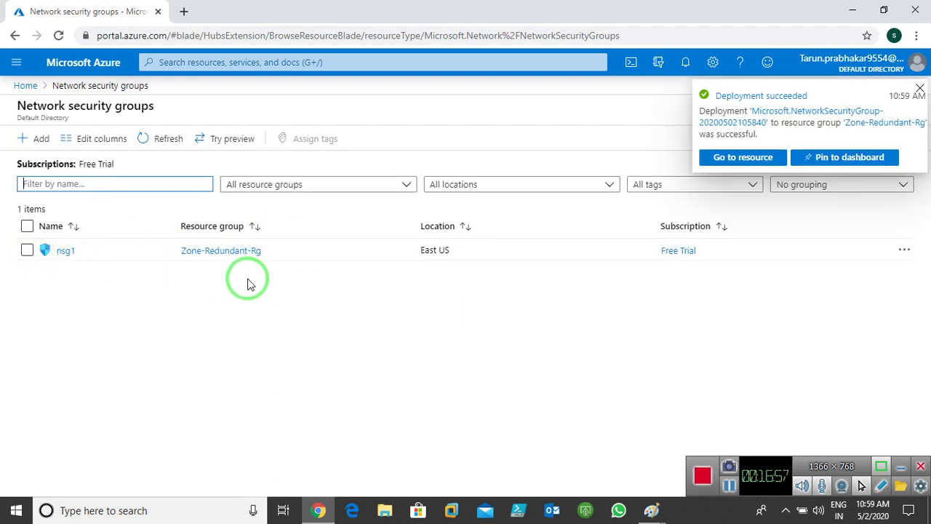
{"action": "left_click", "coordinate": [919, 88]}
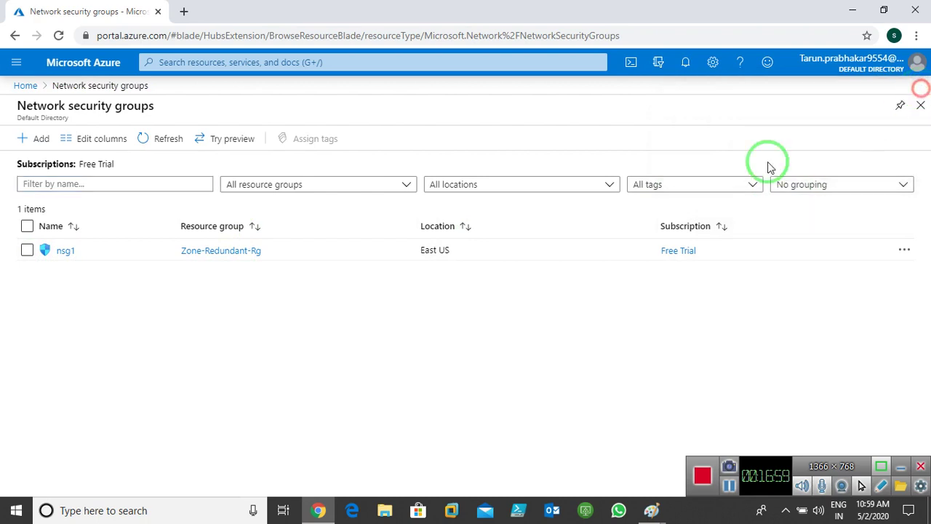
{"action": "left_click", "coordinate": [66, 251]}
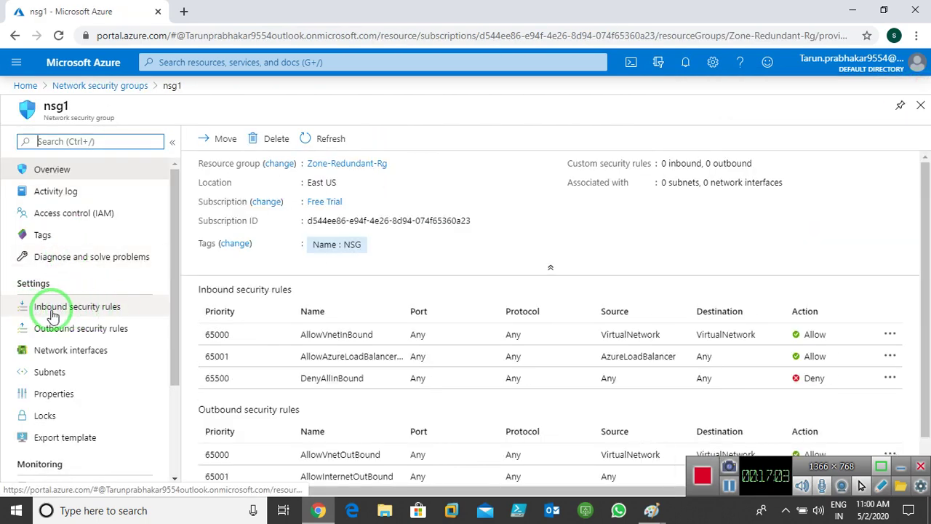
{"action": "left_click", "coordinate": [95, 311]}
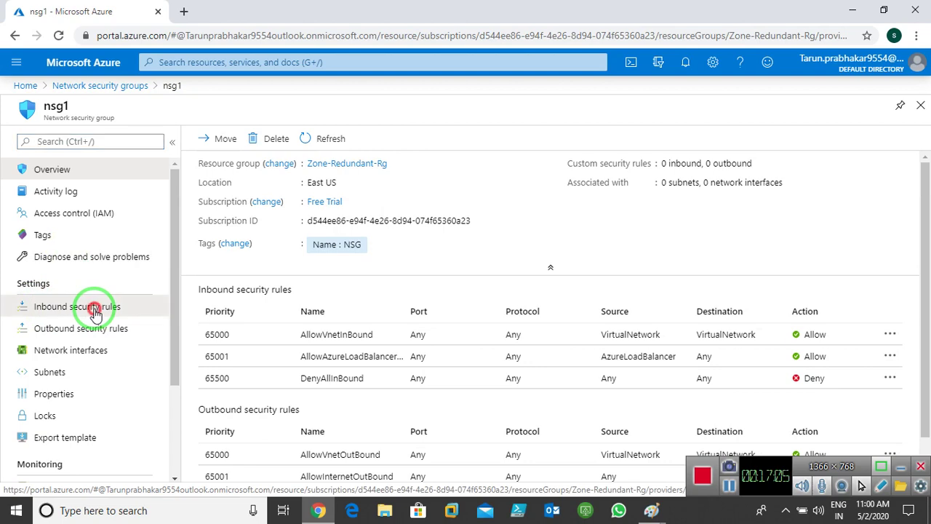
{"action": "left_click", "coordinate": [184, 106]}
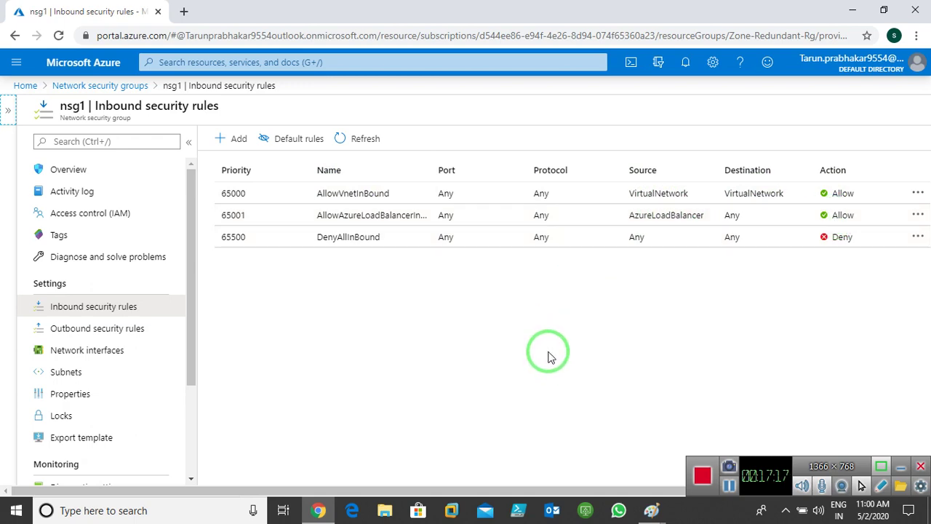
Step: Start a new inbound security rule for nsg1 with destination port 80 and protocol TCP, keeping Any as the source
{"action": "left_click", "coordinate": [237, 144]}
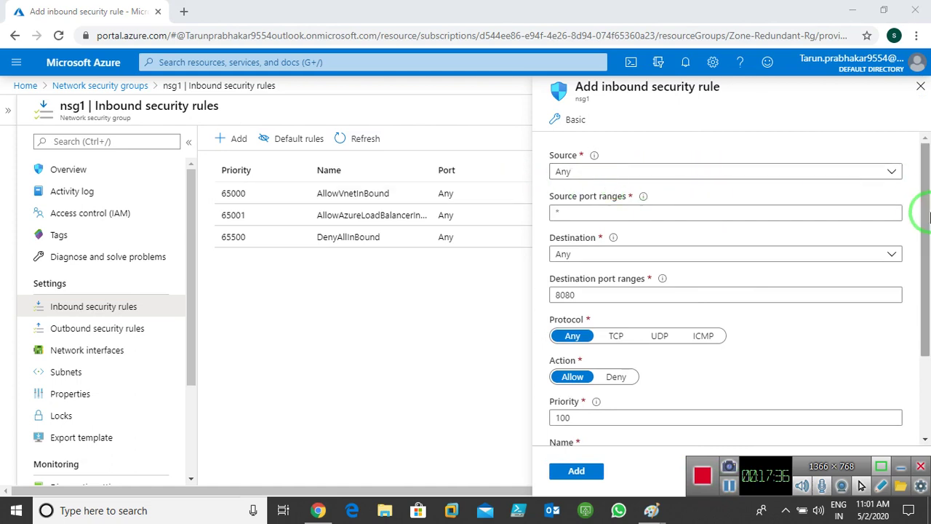
{"action": "left_click", "coordinate": [670, 172]}
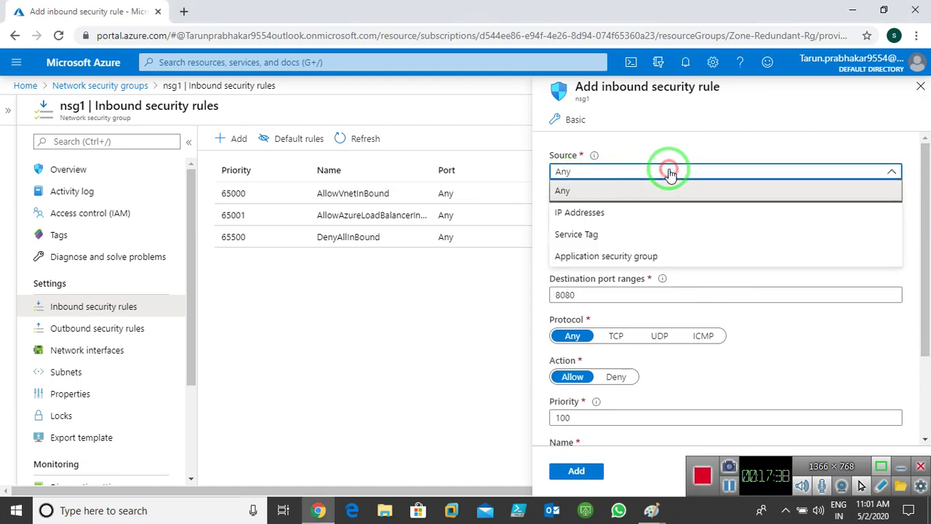
{"action": "left_click", "coordinate": [670, 172]}
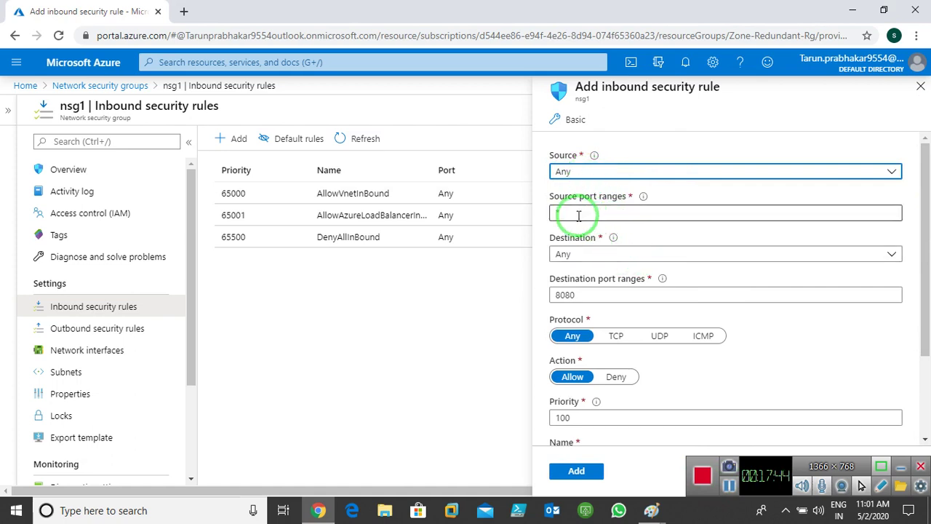
{"action": "left_click", "coordinate": [702, 211]}
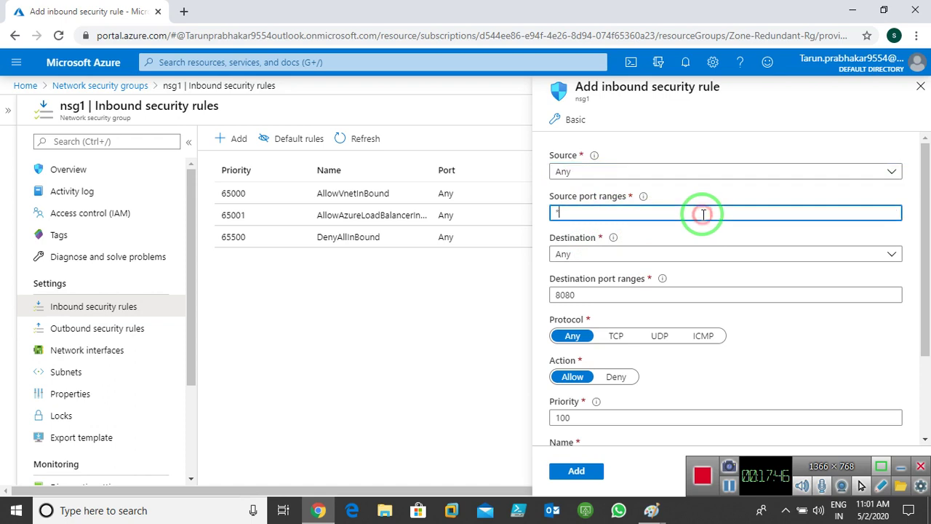
{"action": "left_click", "coordinate": [588, 295]}
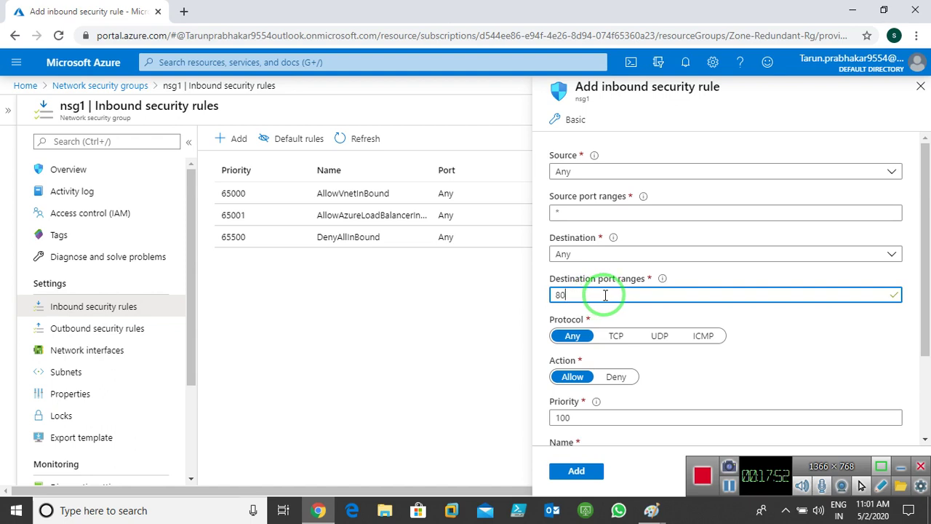
{"action": "left_click", "coordinate": [616, 339]}
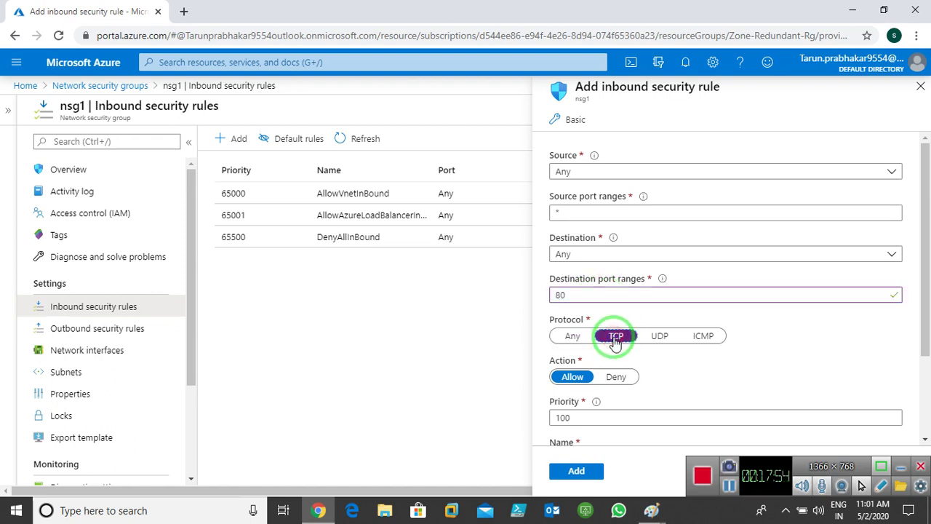
Step: Name the inbound rule Allow-Http-port-80
{"action": "scroll", "coordinate": [757, 372], "scroll_direction": "down", "scroll_amount": 3}
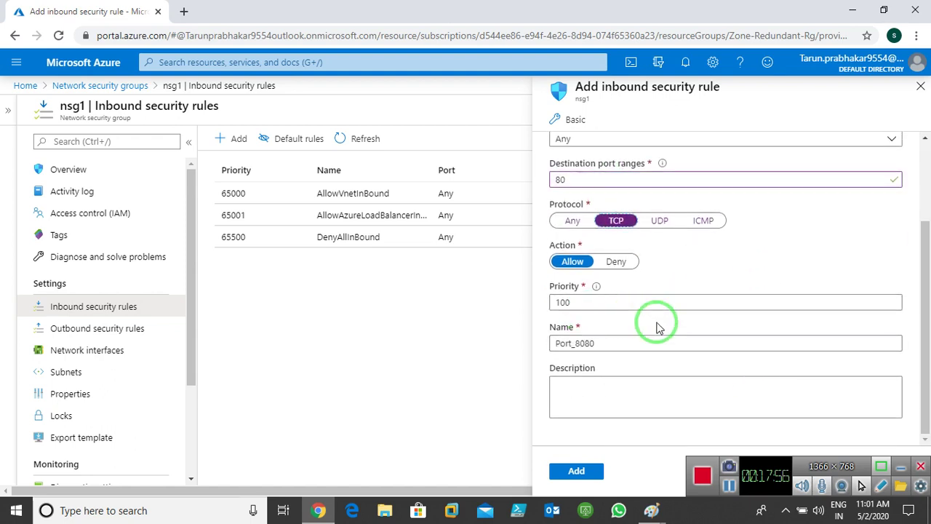
{"action": "double_click", "coordinate": [609, 344]}
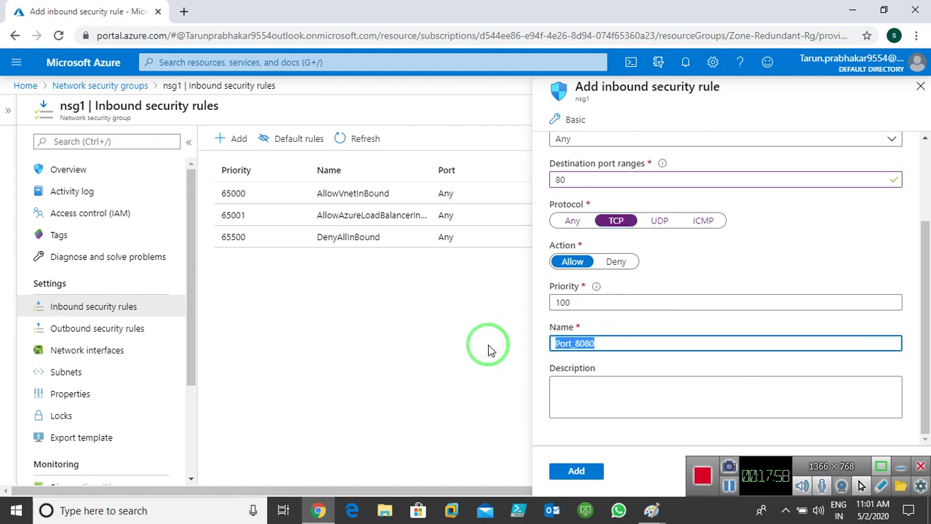
{"action": "key", "text": "BackSpace"}
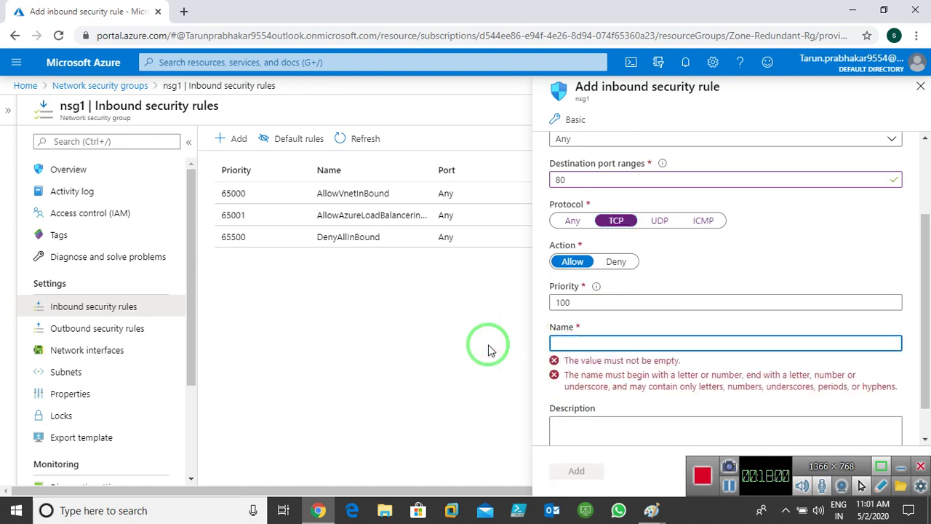
{"action": "type", "text": "Allow Http port"}
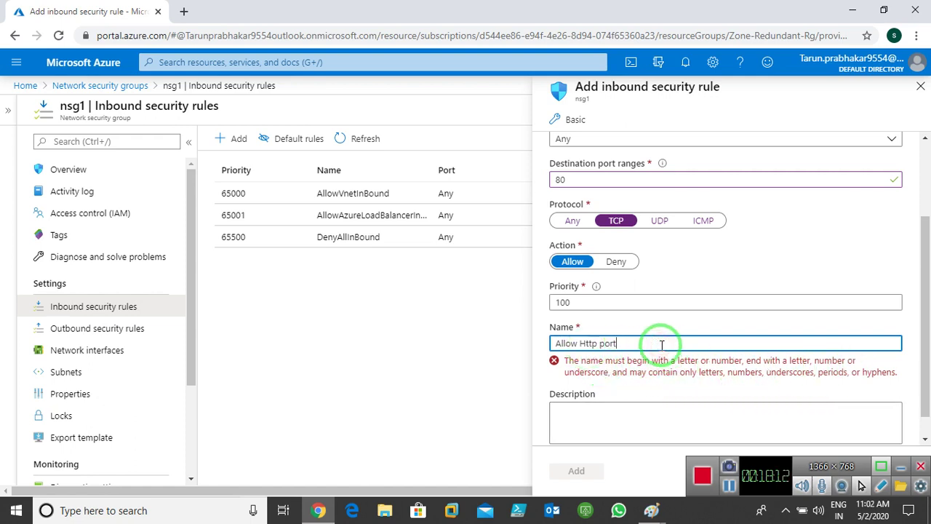
{"action": "left_click", "coordinate": [600, 343]}
{"action": "key", "text": "BackSpace"}
{"action": "type", "text": "-"}
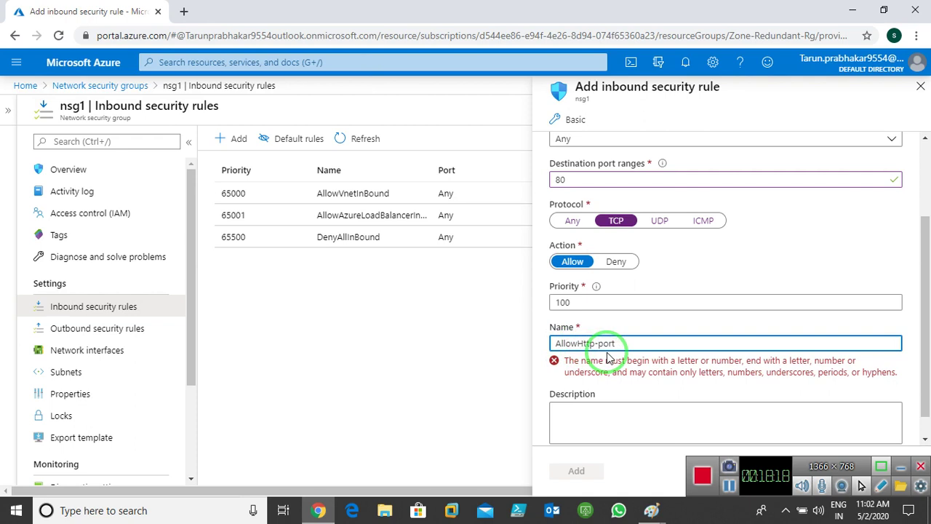
{"action": "key", "text": "BackSpace"}
{"action": "type", "text": "-"}
{"action": "left_click", "coordinate": [629, 344]}
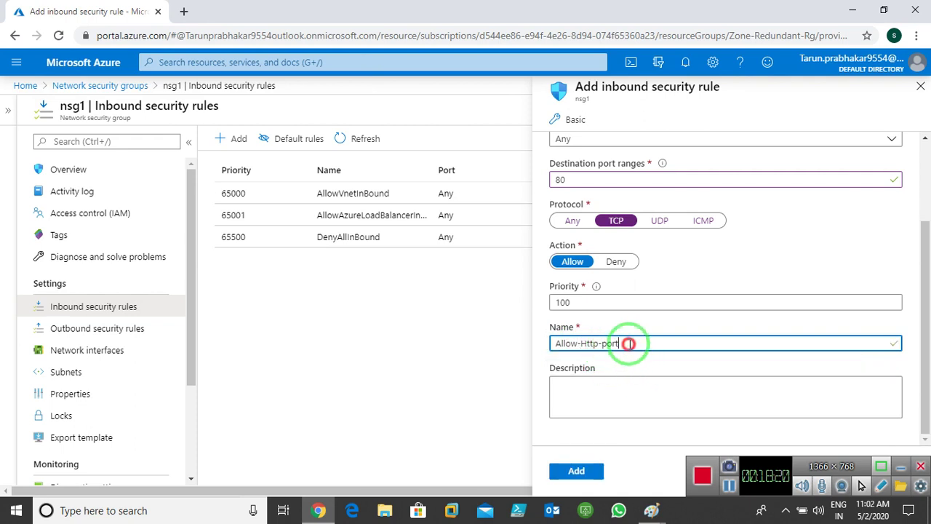
{"action": "type", "text": "-80"}
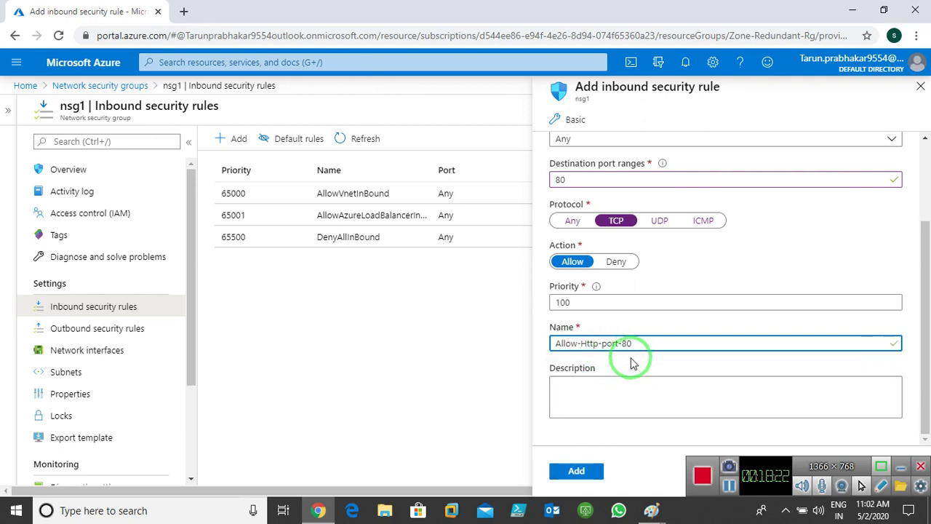
Step: Give the port 80 rule the description Allow Http port 80, then add it and refresh the rules list
{"action": "left_click", "coordinate": [615, 407]}
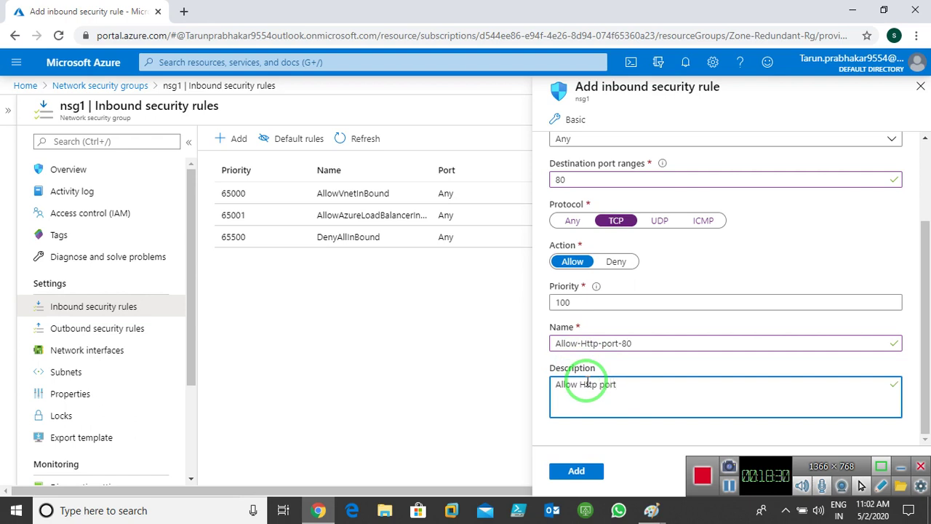
{"action": "scroll", "coordinate": [659, 278], "scroll_direction": "up", "scroll_amount": 3}
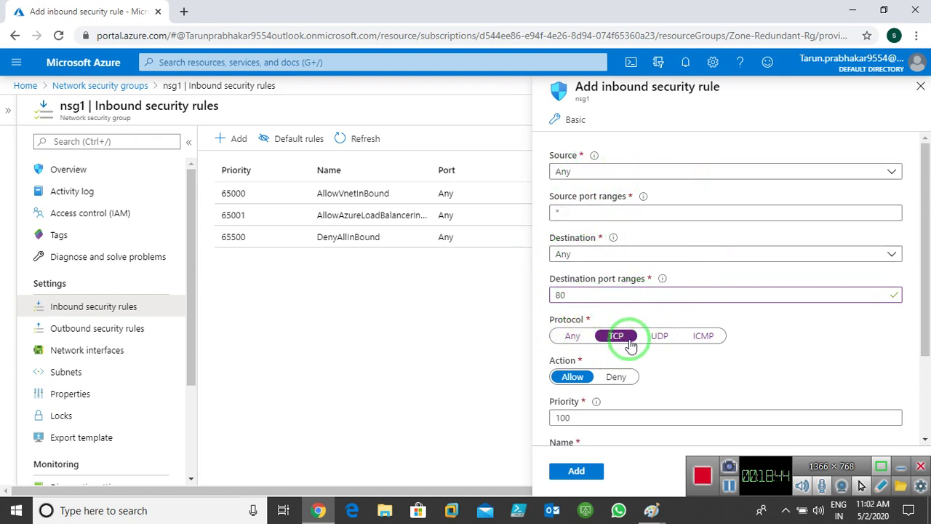
{"action": "scroll", "coordinate": [684, 367], "scroll_direction": "down", "scroll_amount": 1}
{"action": "scroll", "coordinate": [691, 374], "scroll_direction": "down", "scroll_amount": 2}
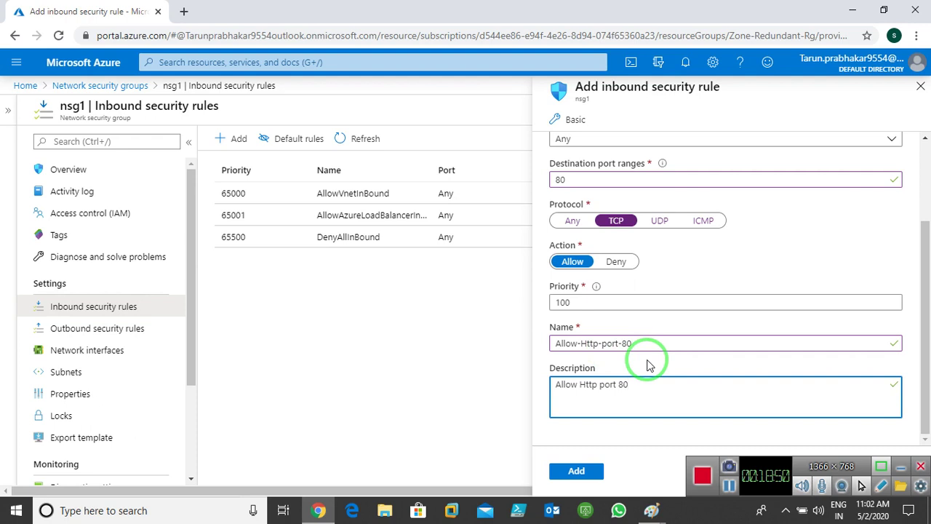
{"action": "left_click", "coordinate": [575, 472]}
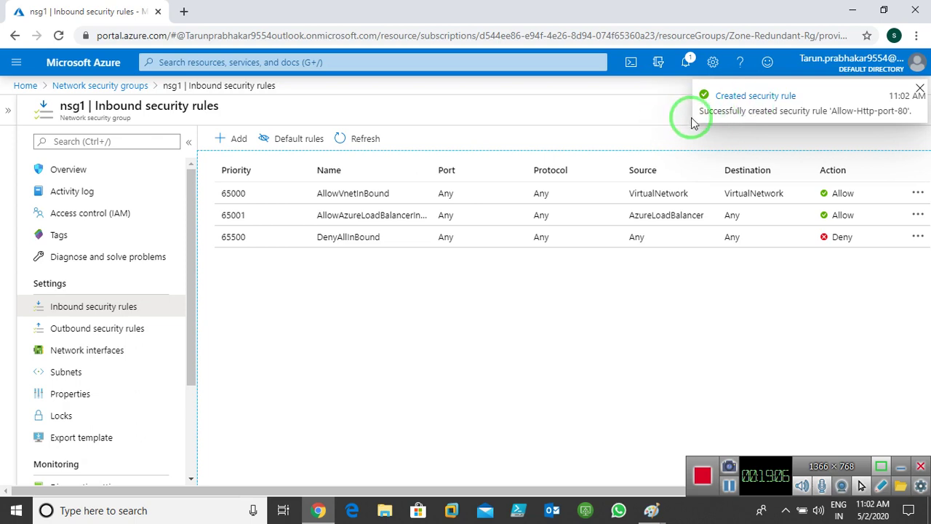
{"action": "left_click", "coordinate": [363, 140]}
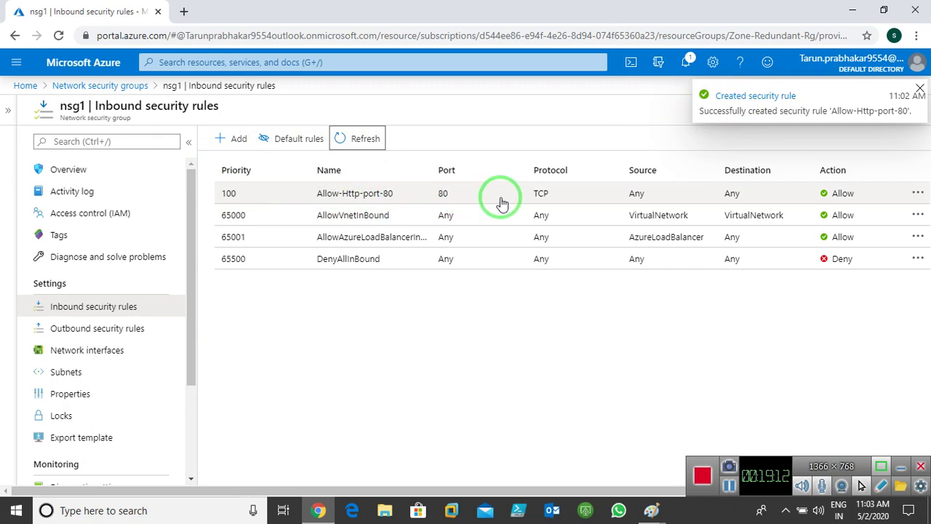
Step: Start another inbound security rule with destination port 3389 and protocol TCP
{"action": "left_click", "coordinate": [226, 138]}
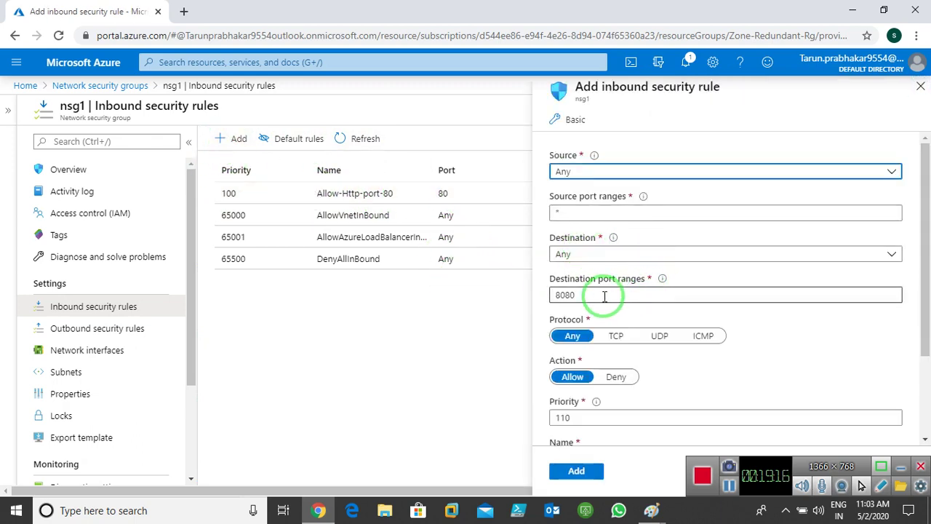
{"action": "left_click", "coordinate": [595, 295]}
{"action": "left_click_drag", "start_coordinate": [596, 295], "coordinate": [530, 298]}
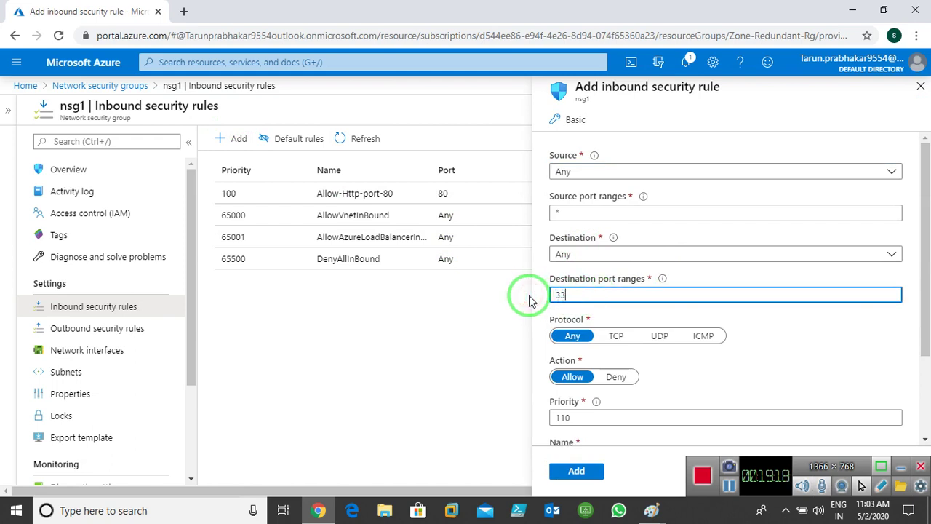
{"action": "left_click", "coordinate": [616, 336]}
Step: Name the second inbound rule Allow-rdp-port-3389
{"action": "scroll", "coordinate": [744, 386], "scroll_direction": "down", "scroll_amount": 2}
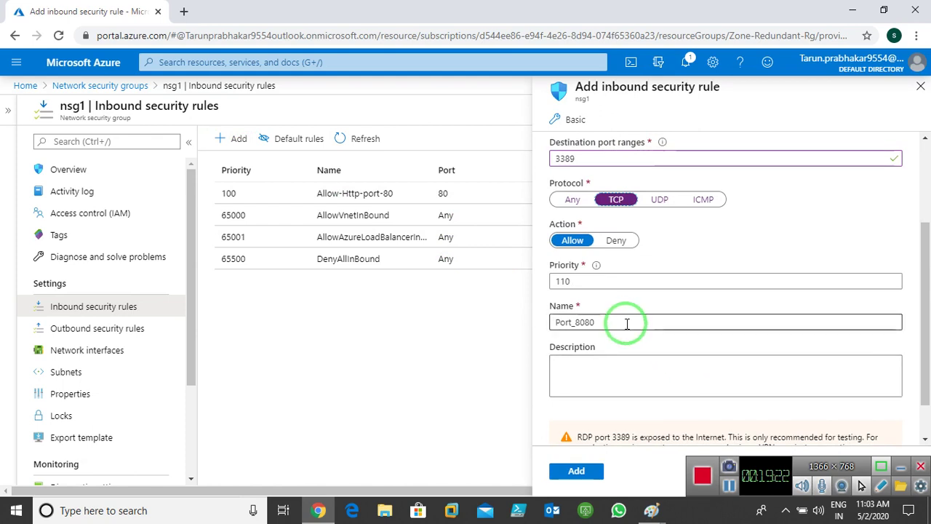
{"action": "left_click_drag", "start_coordinate": [626, 323], "coordinate": [499, 322]}
{"action": "type", "text": "aL"}
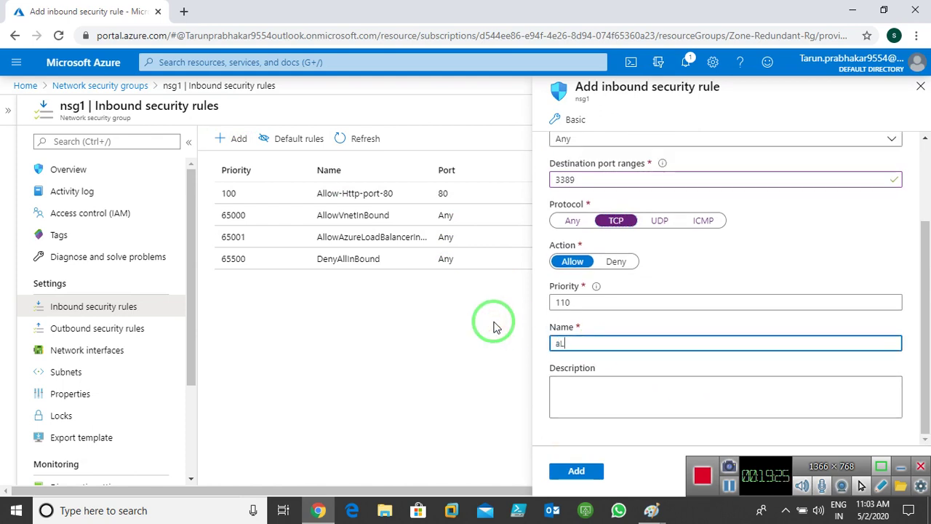
{"action": "type", "text": "aLLO"}
{"action": "key", "text": "BackSpace"}
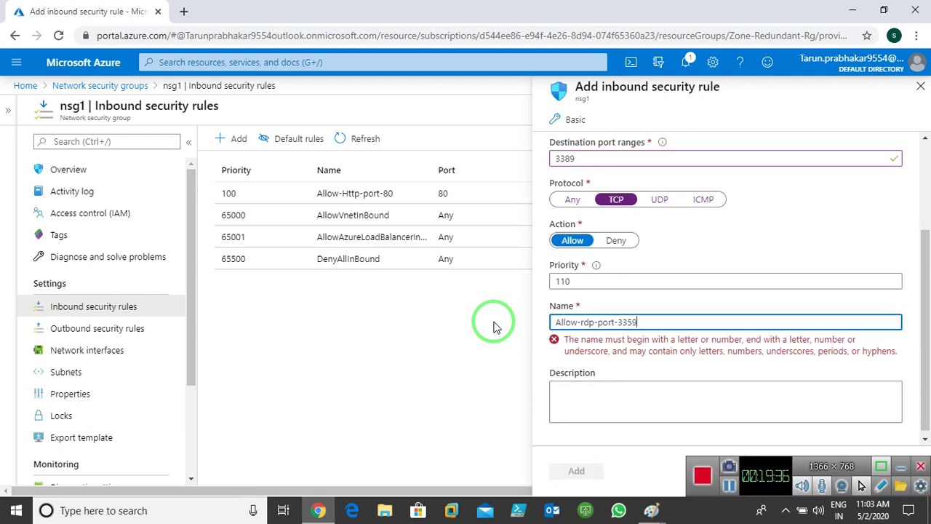
{"action": "key", "text": "BackSpace"}
{"action": "key", "text": "BackSpace"}
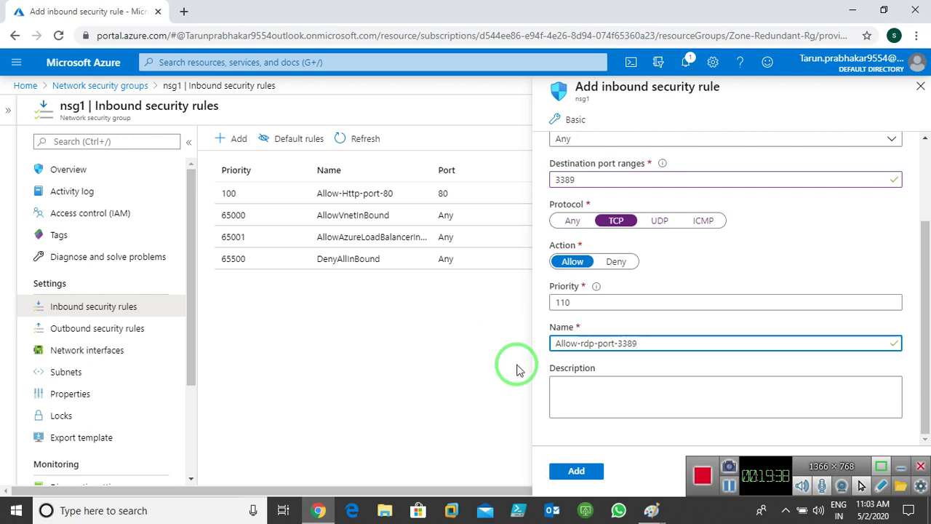
Step: Copy the rule name Allow-rdp-port-3389 into the description and add the rule to nsg1
{"action": "left_click_drag", "start_coordinate": [645, 342], "coordinate": [514, 341]}
{"action": "key", "text": "ctrl+c"}
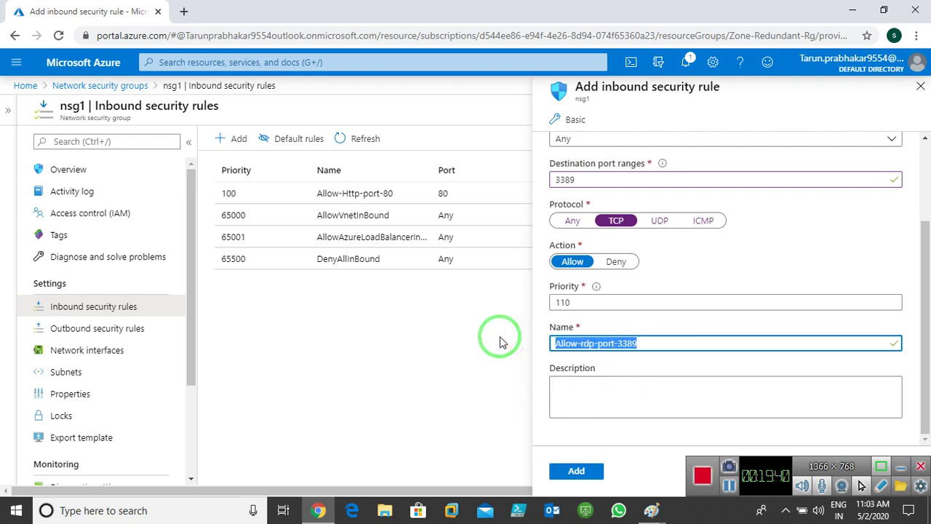
{"action": "left_click", "coordinate": [588, 415]}
{"action": "key", "text": "ctrl+v"}
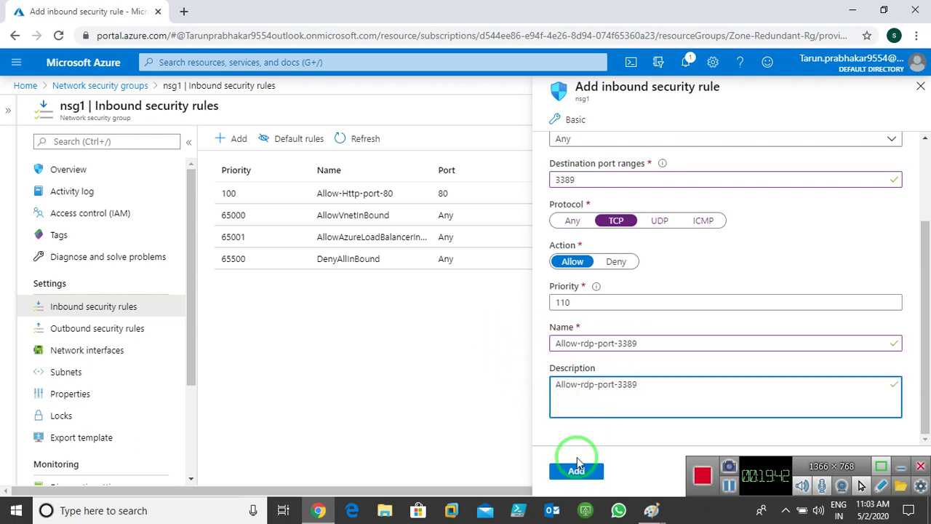
{"action": "left_click", "coordinate": [575, 473]}
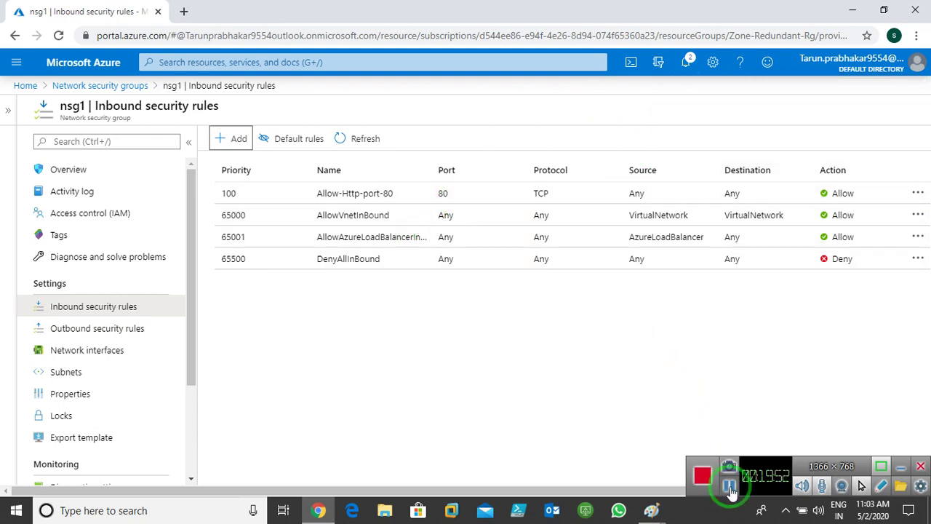
{"action": "left_click", "coordinate": [730, 486]}
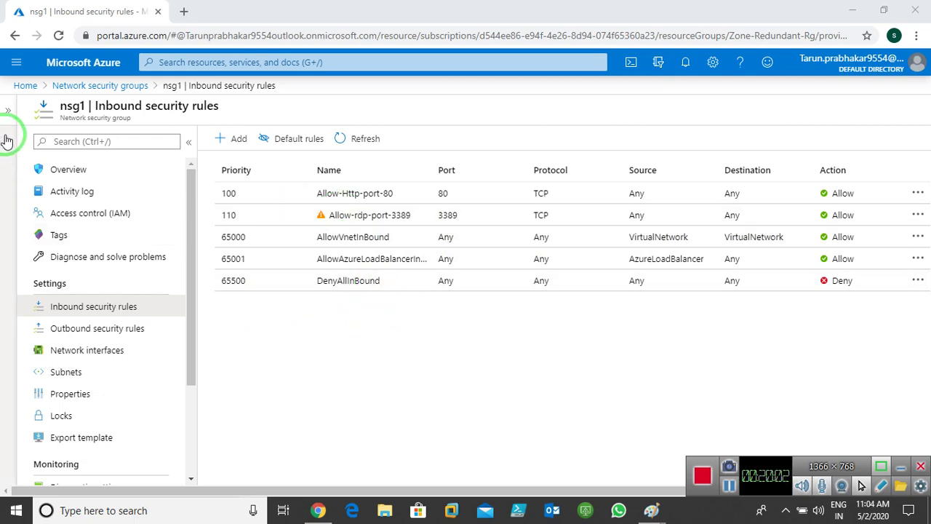
Step: Return to the portal home page and open the list of virtual machines
{"action": "left_click", "coordinate": [27, 85]}
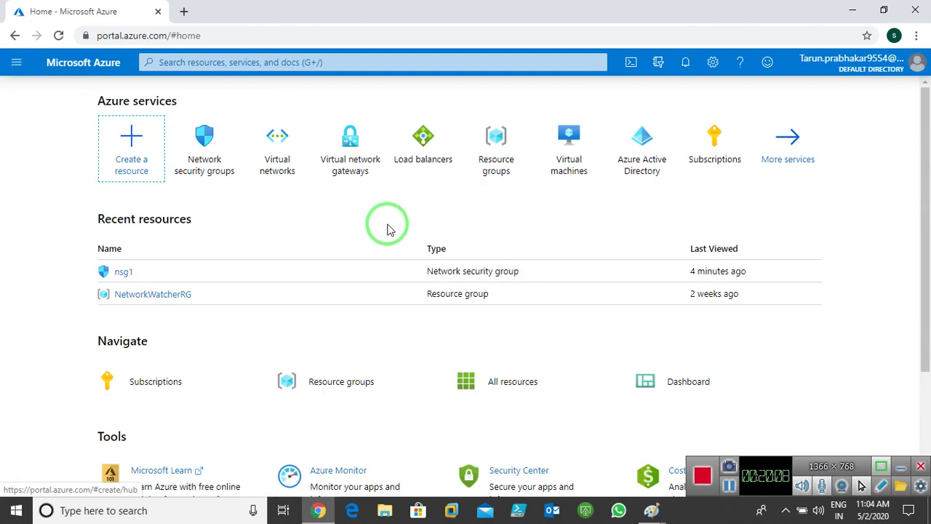
{"action": "left_click", "coordinate": [564, 142]}
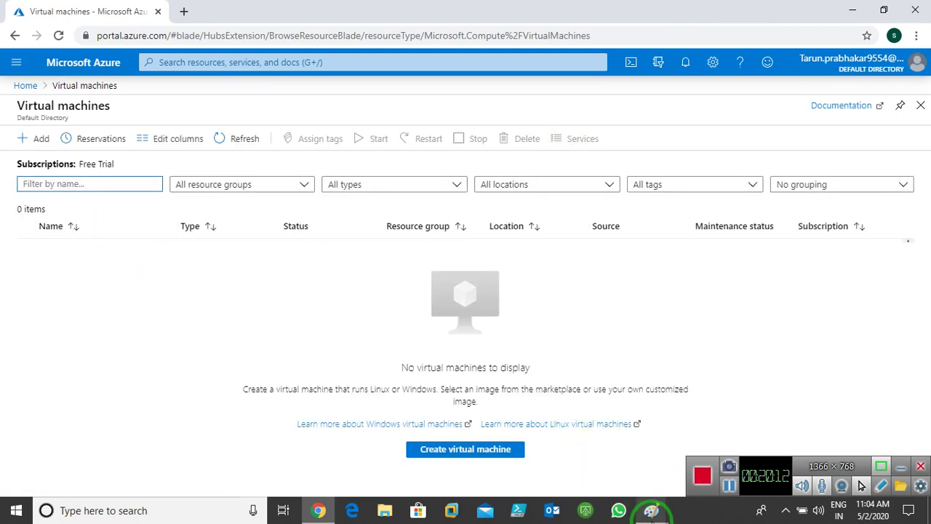
Step: Switch to the Paint task list, review the item on three virtual machines working as web servers, and return to the portal
{"action": "mouse_move", "coordinate": [651, 510]}
{"action": "left_click", "coordinate": [688, 435]}
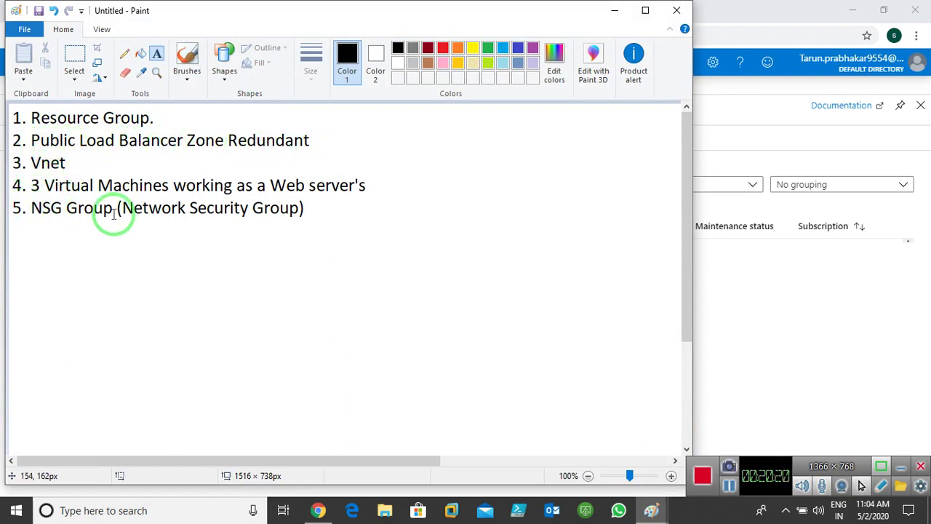
{"action": "left_click_drag", "start_coordinate": [30, 186], "coordinate": [245, 191]}
{"action": "left_click", "coordinate": [338, 316]}
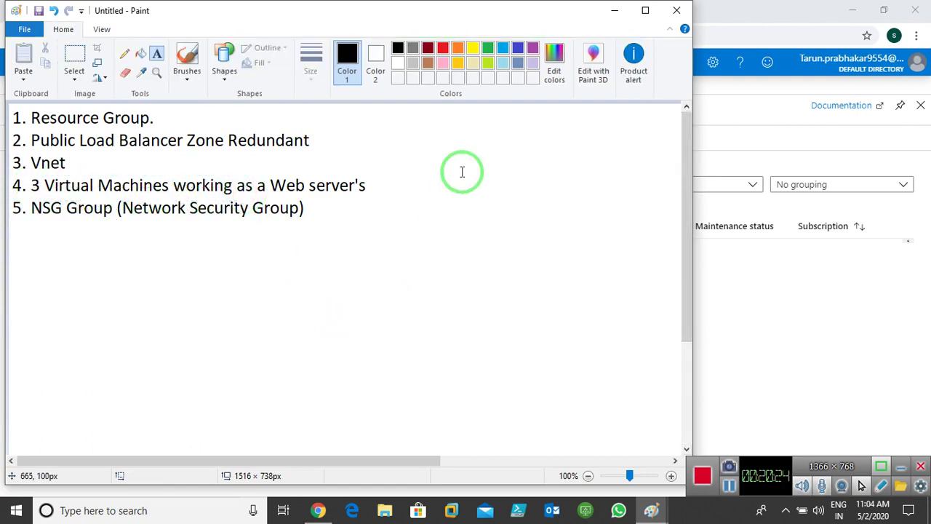
{"action": "left_click", "coordinate": [616, 11]}
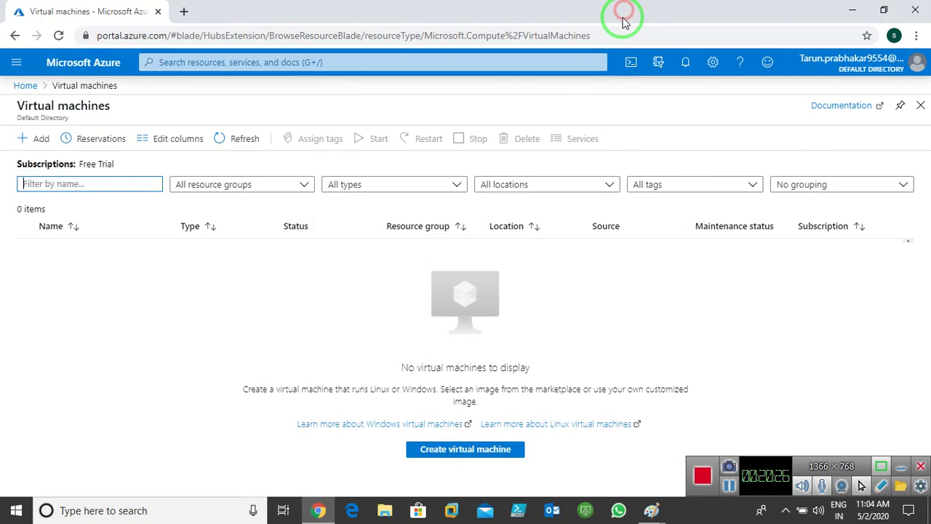
Step: Start a new virtual machine in resource group Zone-Redundant-Rg and name it Windows-server1
{"action": "left_click", "coordinate": [40, 139]}
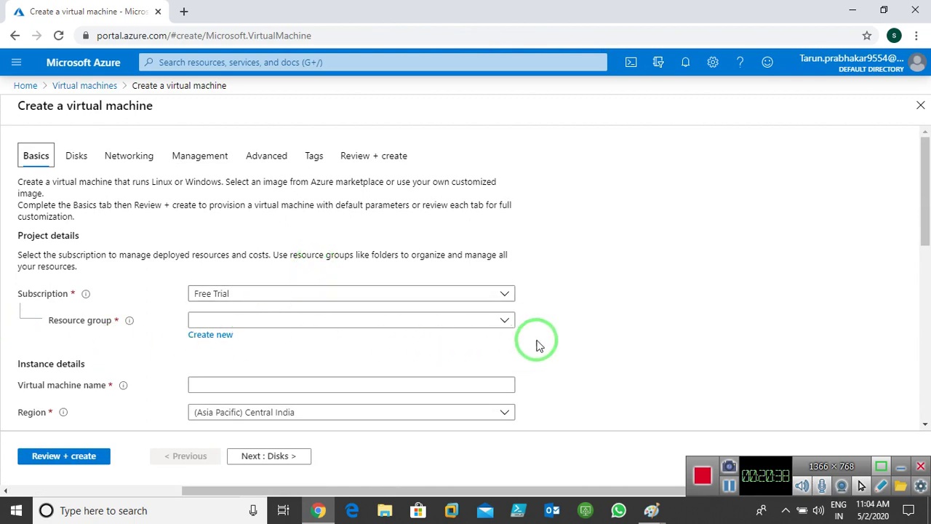
{"action": "left_click", "coordinate": [453, 322]}
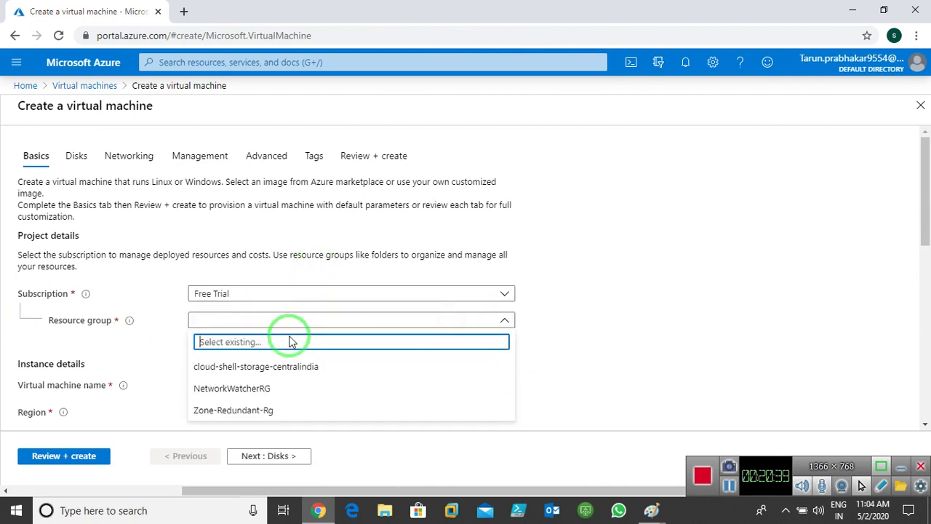
{"action": "left_click", "coordinate": [228, 410]}
{"action": "scroll", "coordinate": [589, 337], "scroll_direction": "down", "scroll_amount": 2}
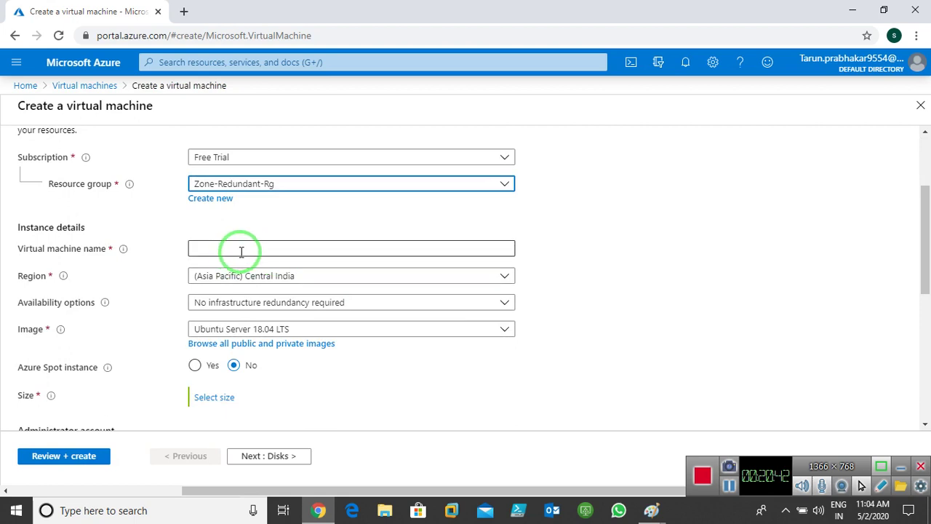
{"action": "left_click", "coordinate": [241, 251]}
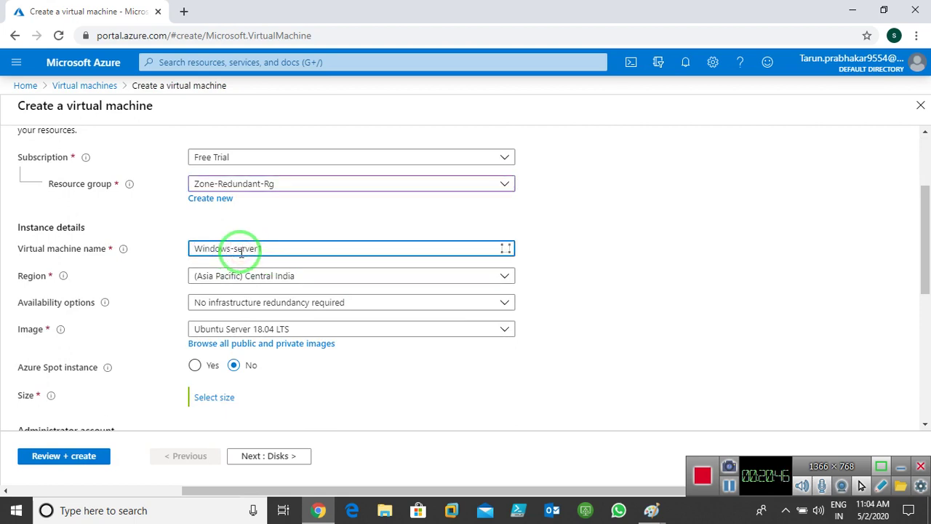
{"action": "type", "text": "Windows-server1"}
Step: Set the virtual machine's region to (US) East US
{"action": "left_click", "coordinate": [339, 283]}
{"action": "scroll", "coordinate": [275, 366], "scroll_direction": "up", "scroll_amount": 5}
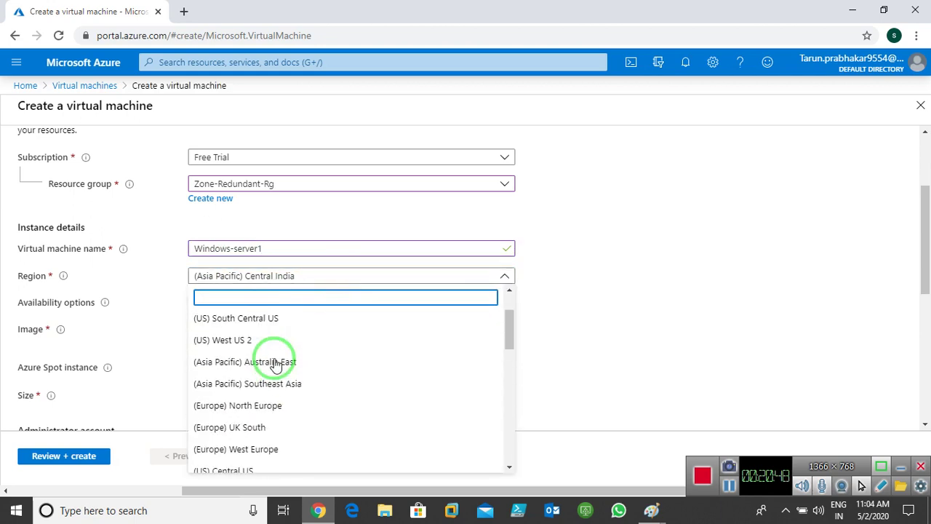
{"action": "scroll", "coordinate": [275, 366], "scroll_direction": "up", "scroll_amount": 2}
{"action": "left_click", "coordinate": [266, 345]}
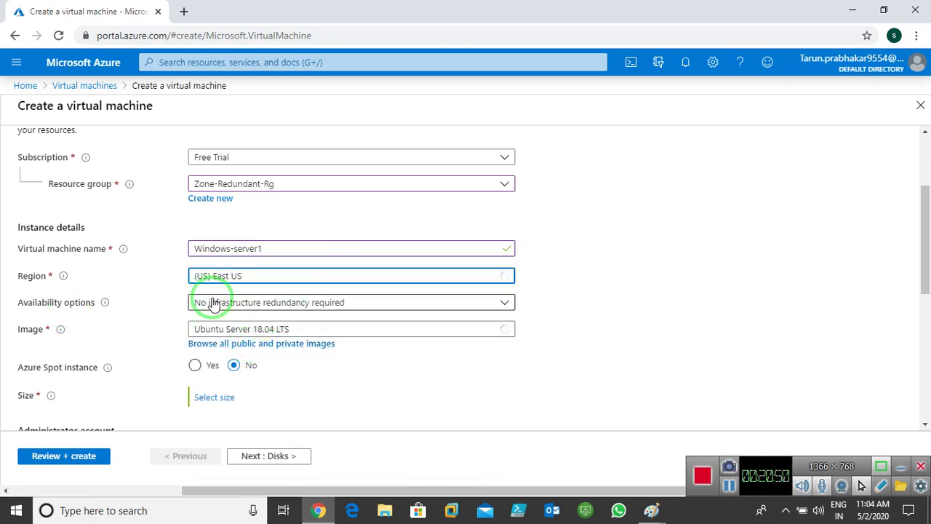
Step: Place the virtual machine in availability zone 1 and choose the Windows Server 2016 Datacenter image
{"action": "left_click", "coordinate": [332, 301]}
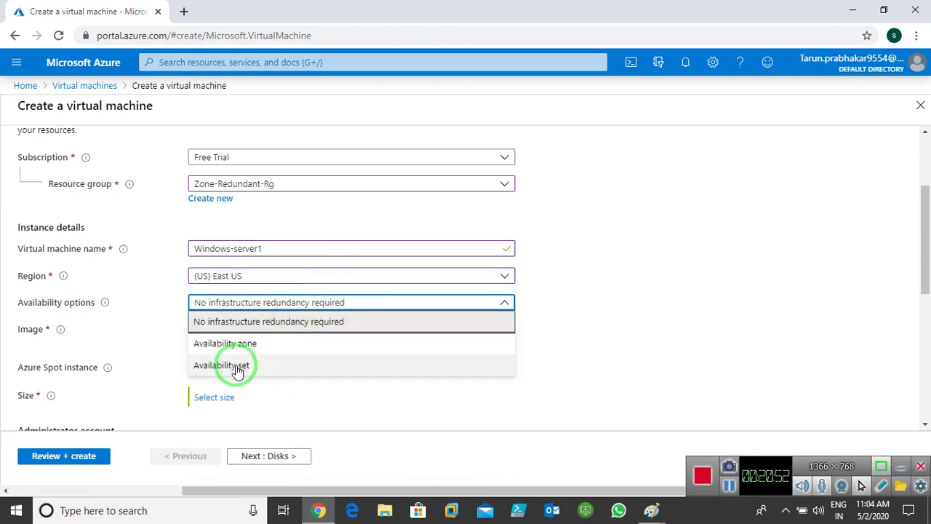
{"action": "left_click", "coordinate": [240, 345]}
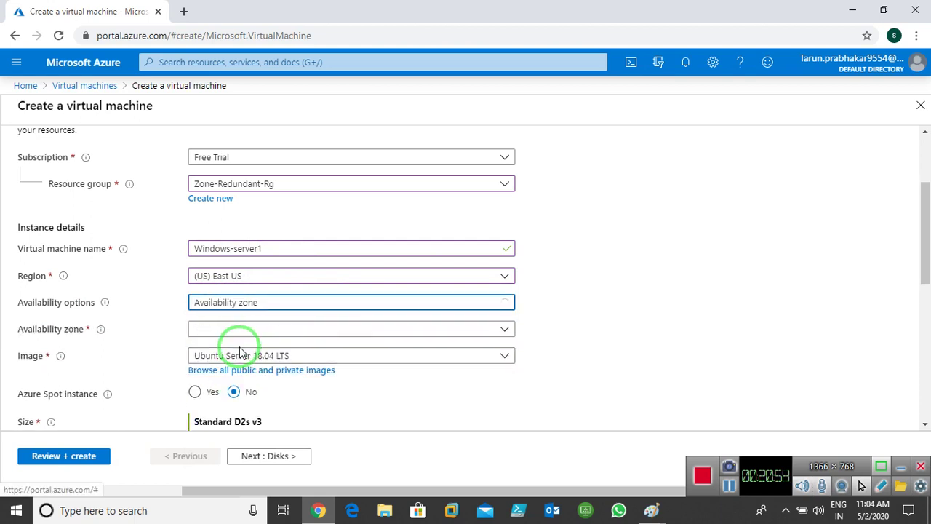
{"action": "left_click", "coordinate": [452, 331]}
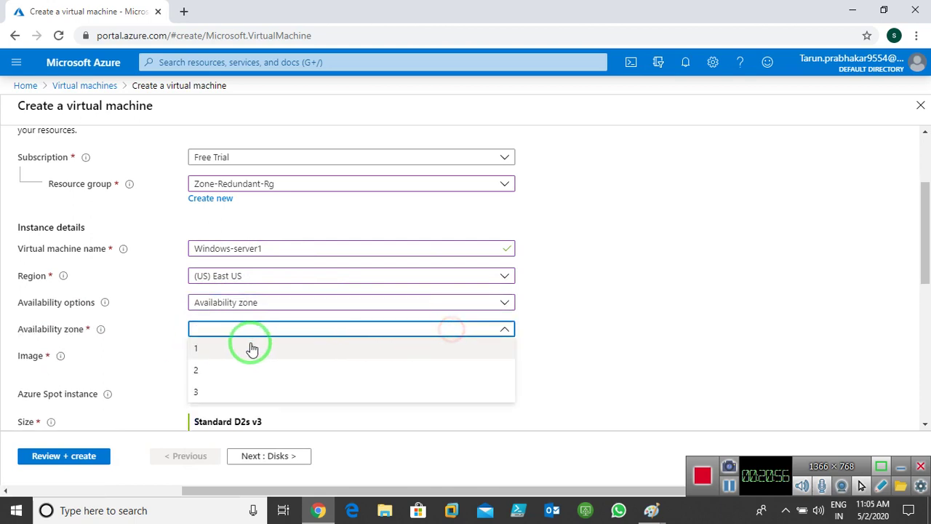
{"action": "left_click", "coordinate": [243, 349]}
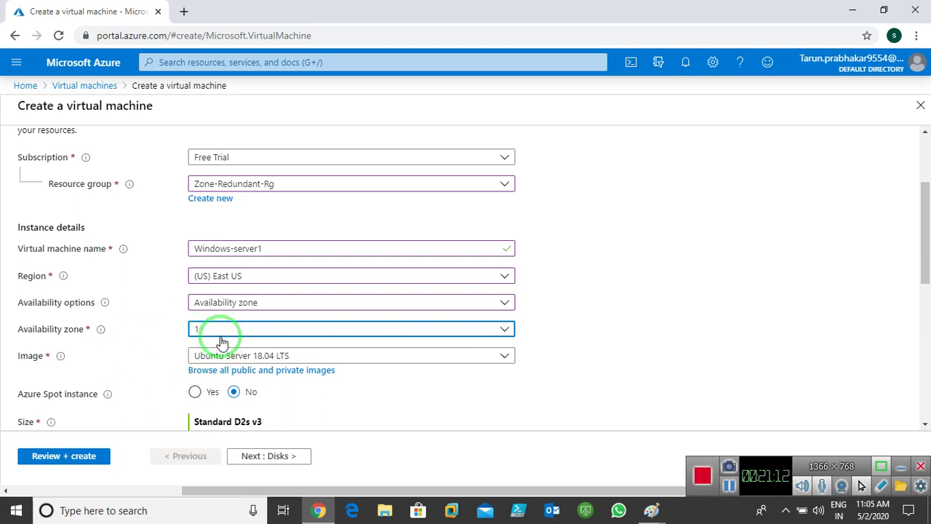
{"action": "left_click", "coordinate": [403, 362]}
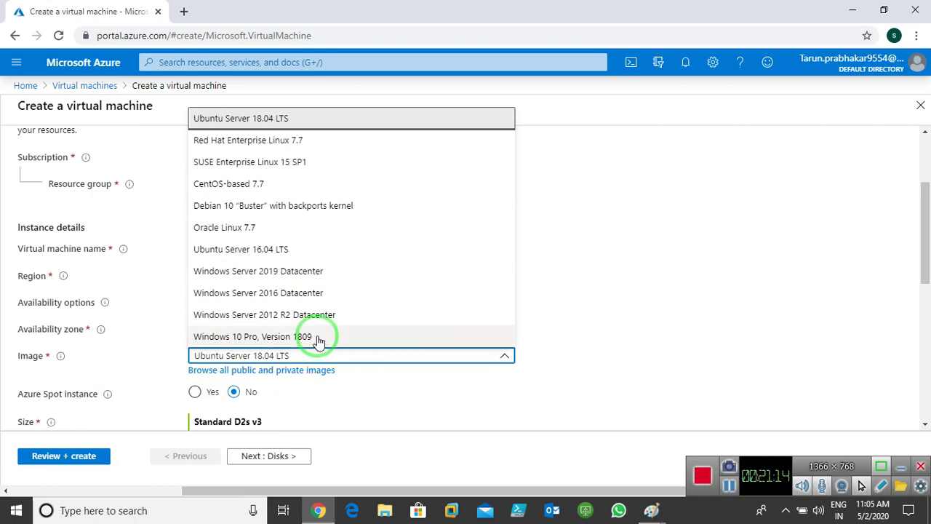
{"action": "left_click", "coordinate": [268, 297]}
Step: Set the administrator username to Adminitrator1, then enter and confirm the administrator account password
{"action": "scroll", "coordinate": [378, 393], "scroll_direction": "down", "scroll_amount": 3}
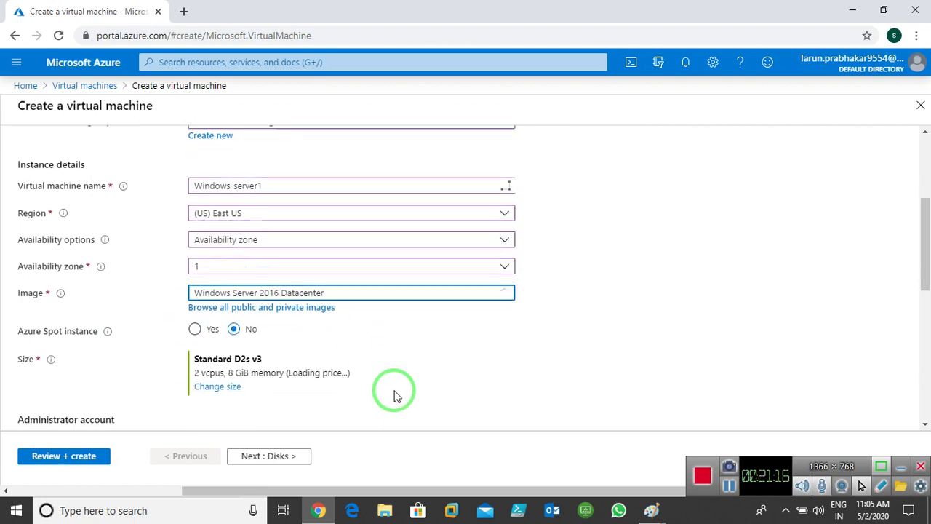
{"action": "left_click", "coordinate": [281, 302]}
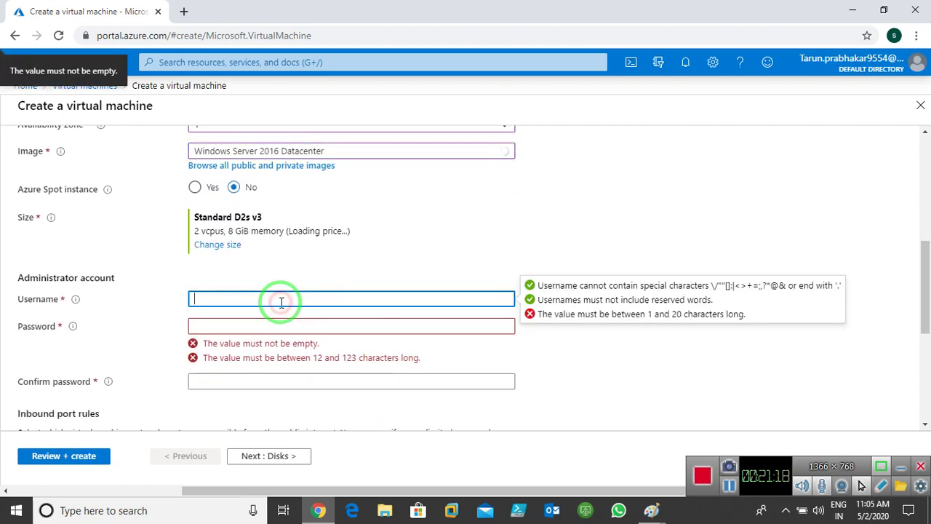
{"action": "type", "text": "Adminitrator1"}
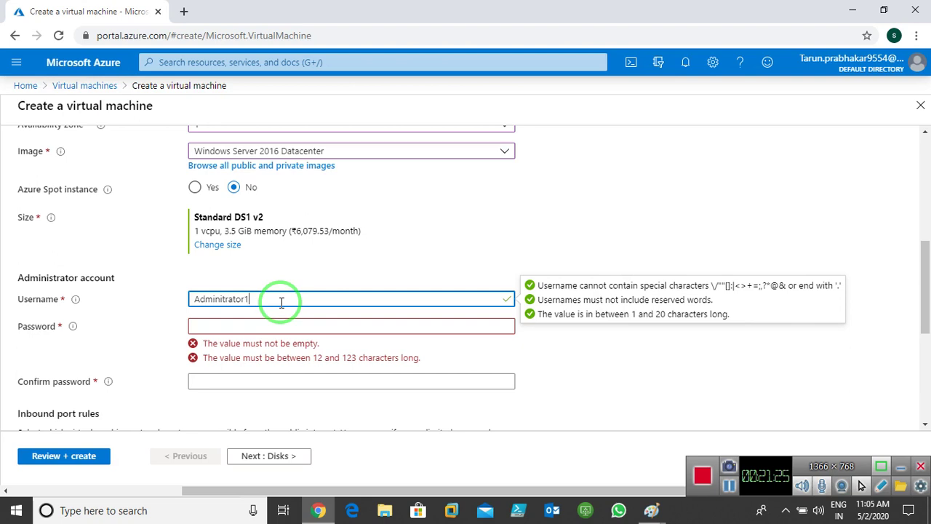
{"action": "key", "text": "Tab"}
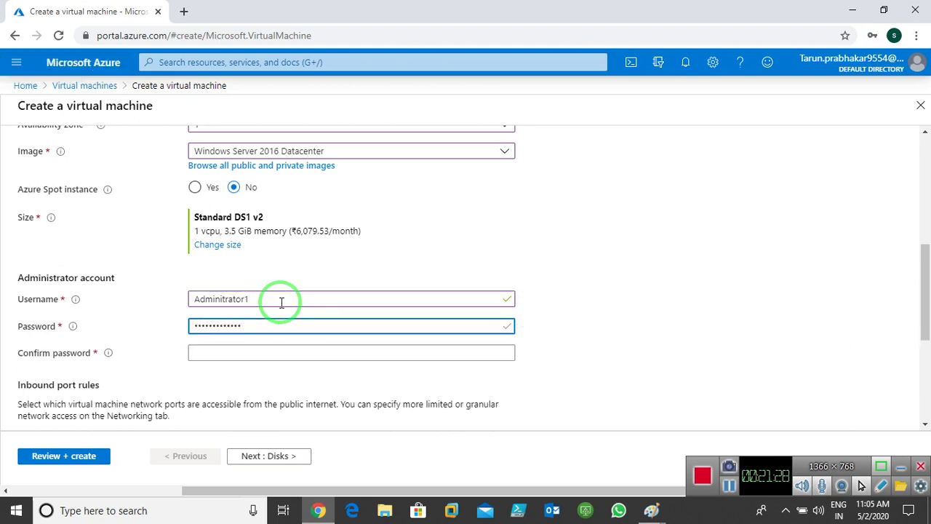
{"action": "key", "text": "Tab"}
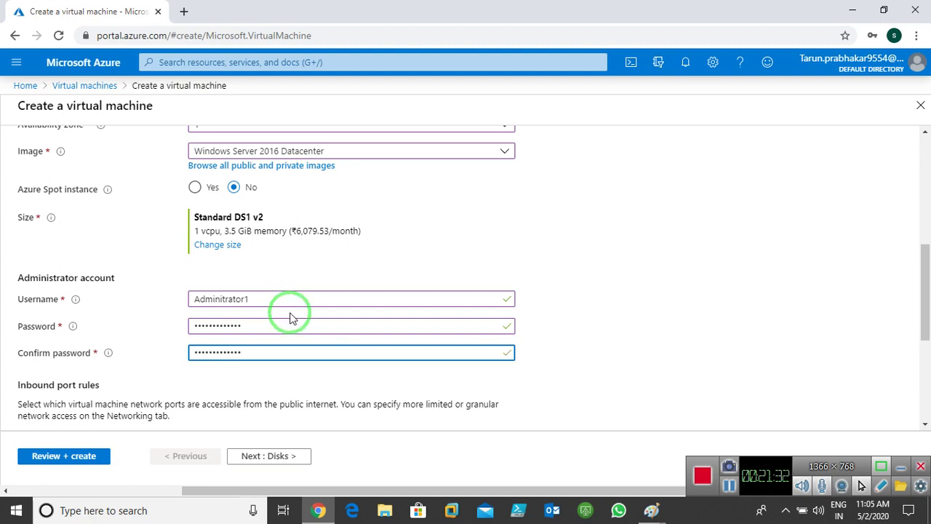
Step: Allow HTTP (80) in addition to RDP (3389) as a public inbound port
{"action": "scroll", "coordinate": [289, 318], "scroll_direction": "down", "scroll_amount": 3}
{"action": "left_click", "coordinate": [245, 262]}
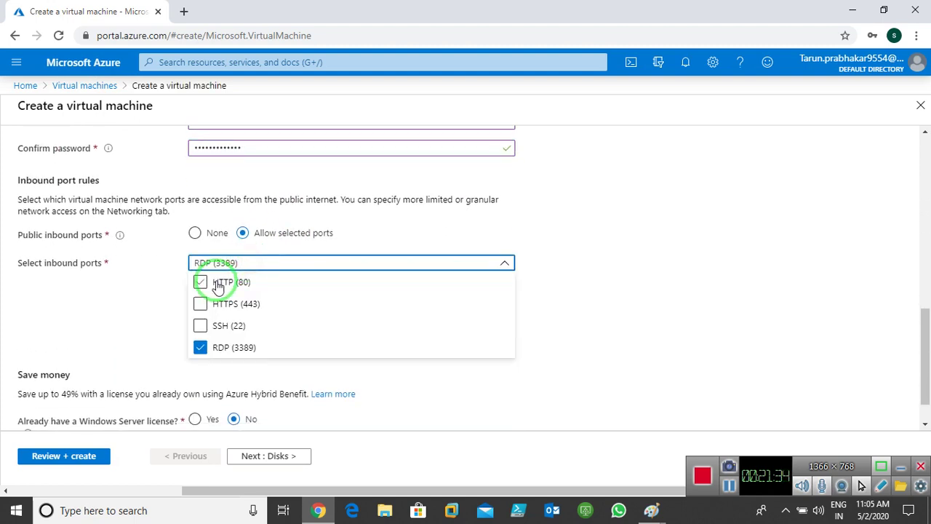
{"action": "left_click", "coordinate": [218, 285]}
{"action": "left_click", "coordinate": [597, 306]}
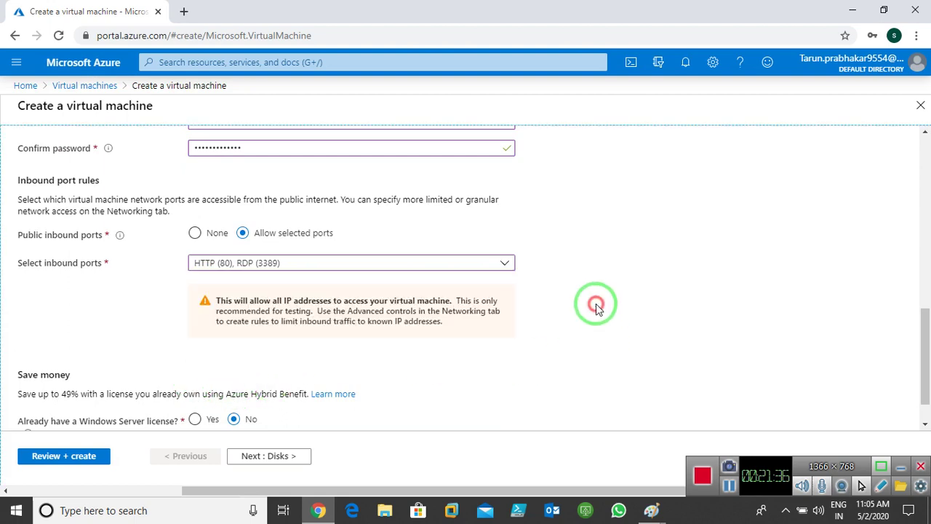
Step: Keep the default disk options and assign nsg1 to the network interface through the Advanced security group option
{"action": "left_click", "coordinate": [260, 456]}
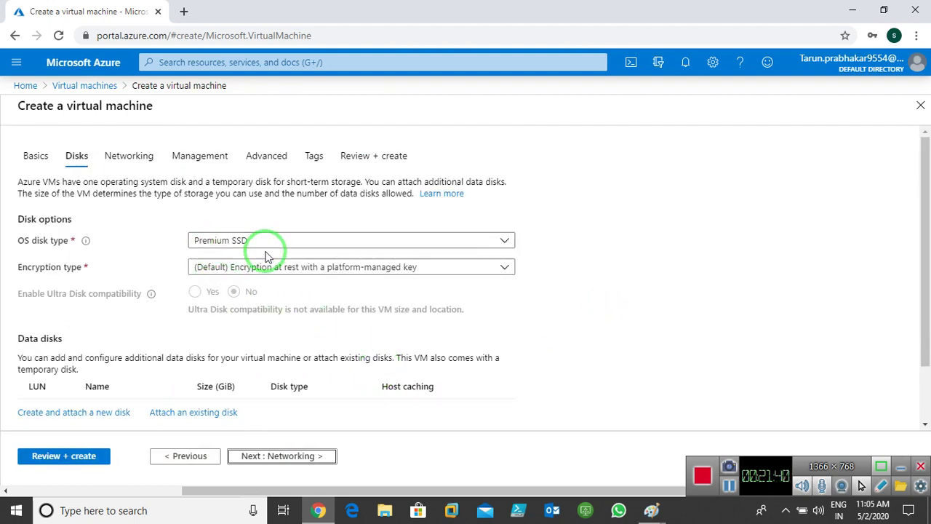
{"action": "left_click", "coordinate": [269, 459]}
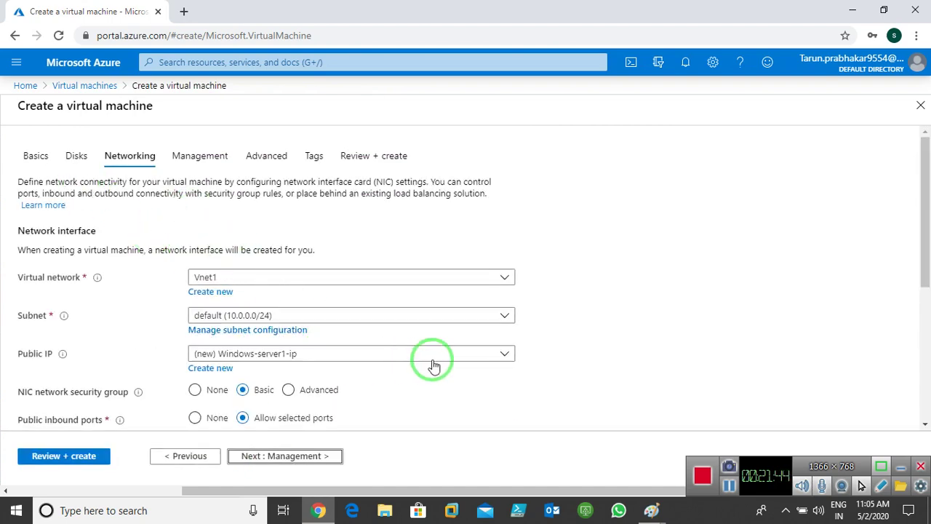
{"action": "scroll", "coordinate": [378, 350], "scroll_direction": "down", "scroll_amount": 2}
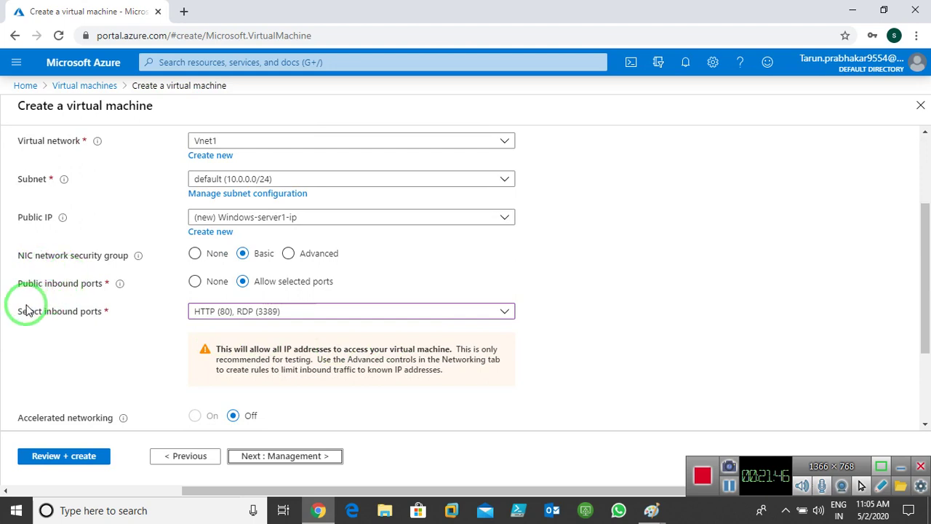
{"action": "left_click", "coordinate": [289, 254]}
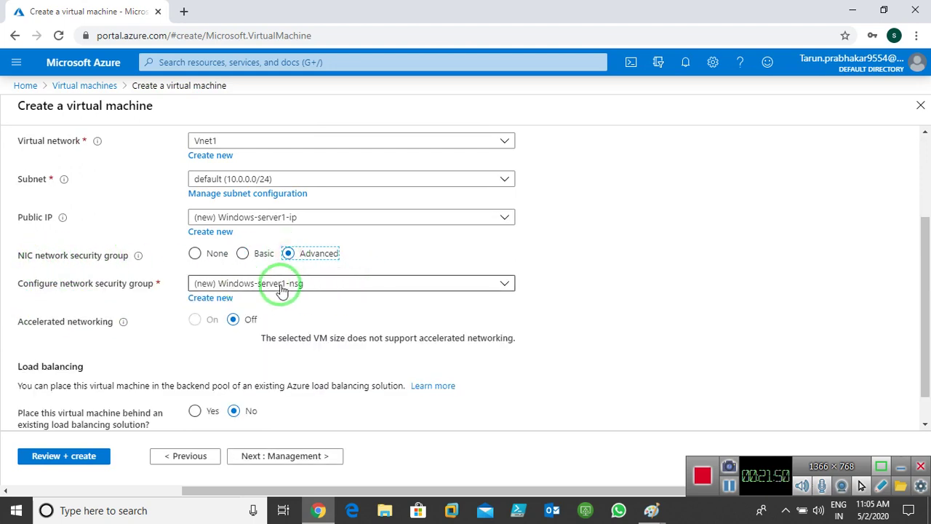
{"action": "left_click", "coordinate": [364, 285]}
{"action": "left_click", "coordinate": [203, 324]}
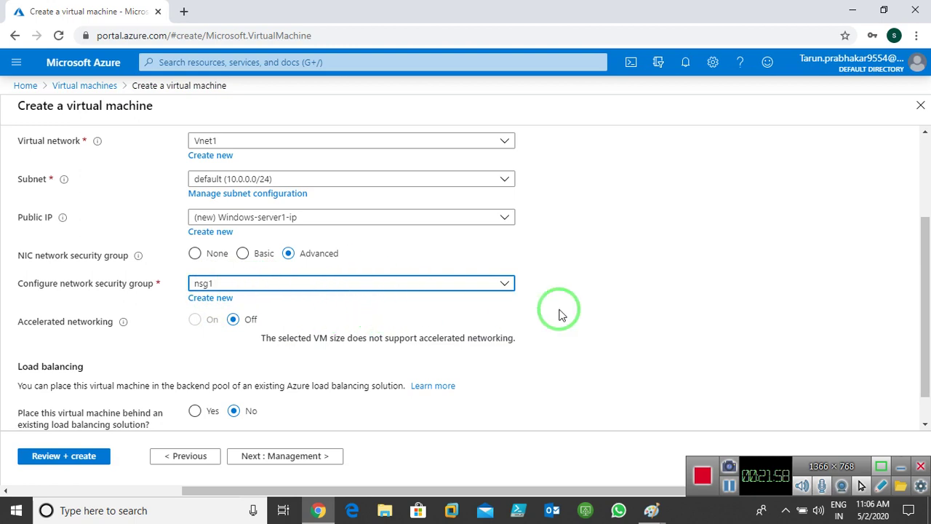
Step: Turn off boot diagnostics in the management settings and continue to the tags without changing the advanced settings
{"action": "scroll", "coordinate": [560, 312], "scroll_direction": "down", "scroll_amount": 1}
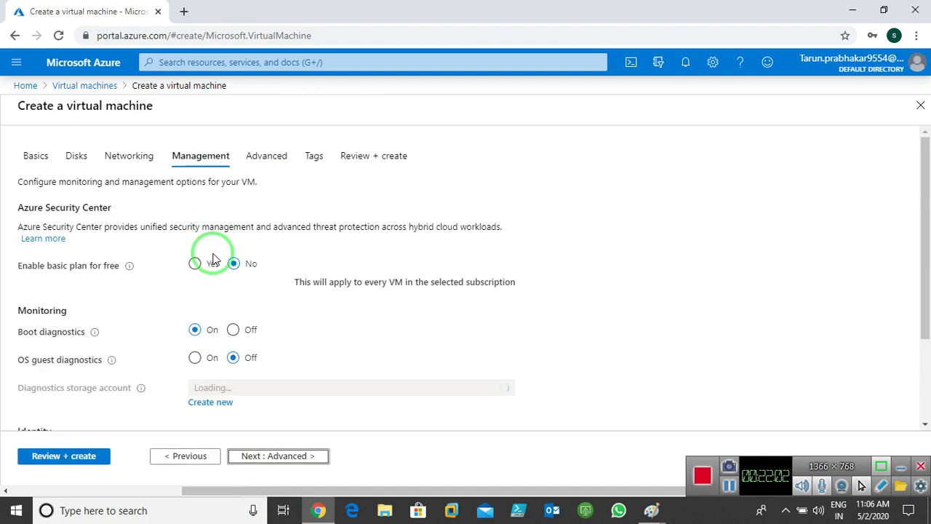
{"action": "left_click", "coordinate": [233, 329]}
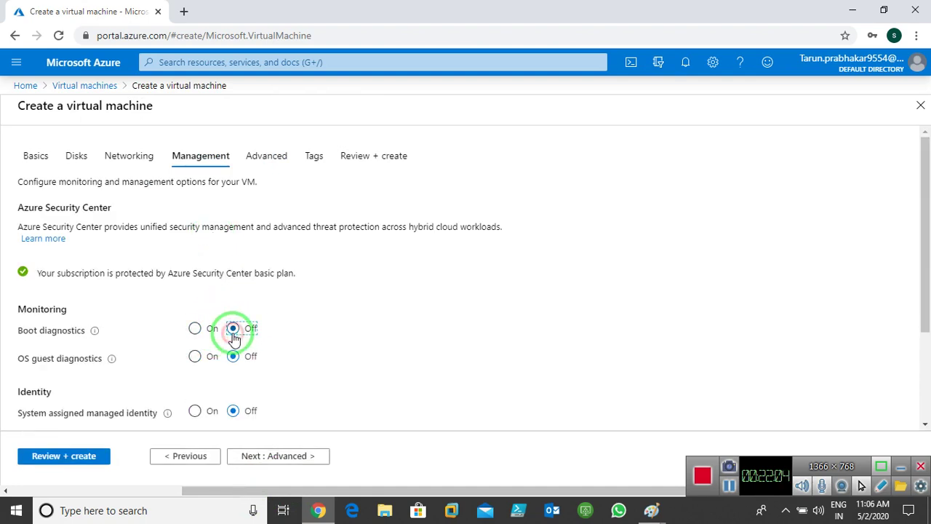
{"action": "left_click", "coordinate": [260, 455]}
{"action": "left_click", "coordinate": [255, 457]}
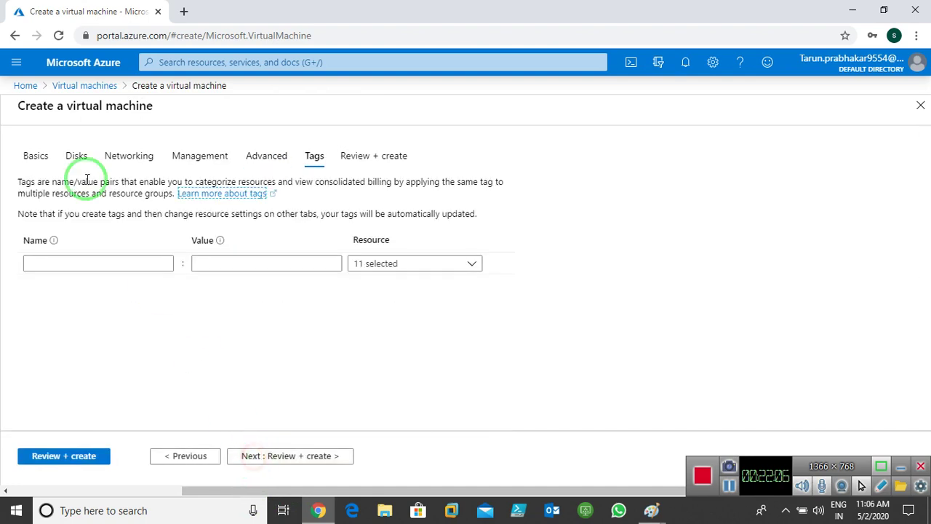
Step: Add a tag Name with the value Windows, then validate the configuration and create the virtual machine
{"action": "left_click", "coordinate": [102, 265]}
{"action": "type", "text": "Name"}
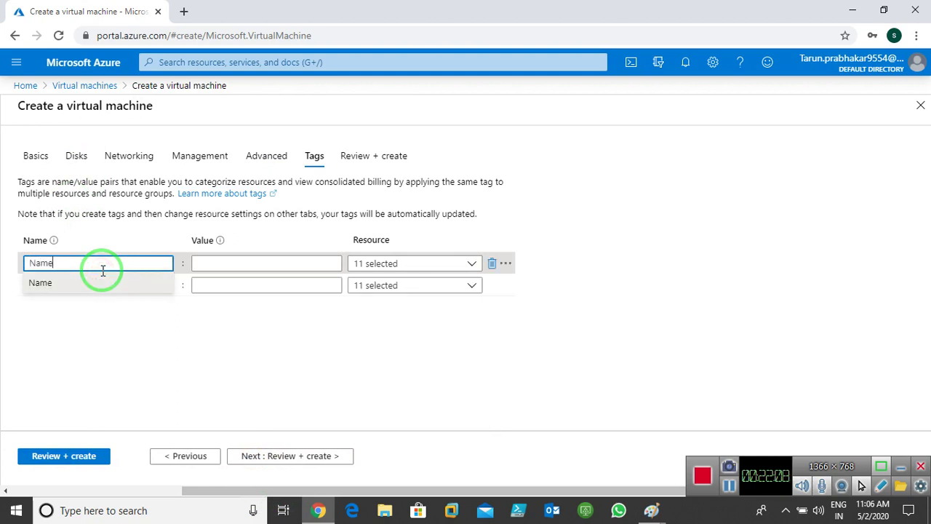
{"action": "key", "text": "Tab"}
{"action": "type", "text": "Wi"}
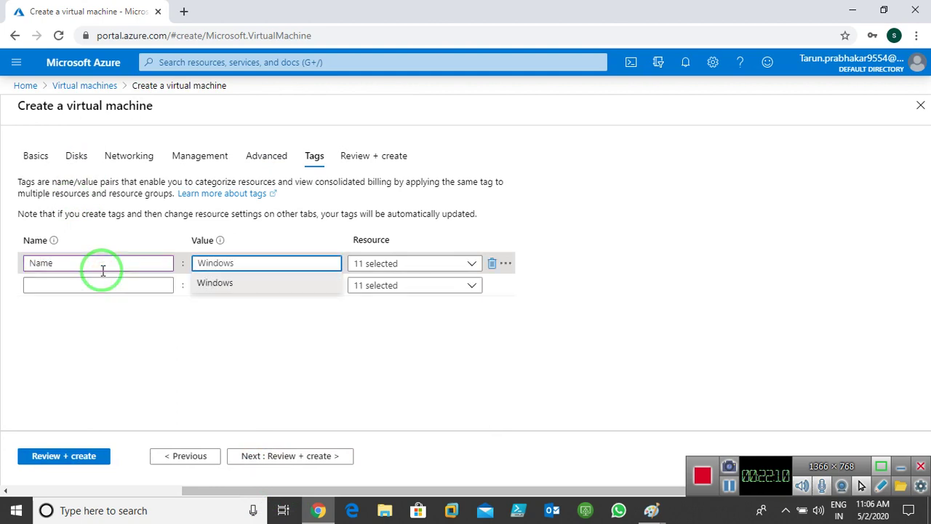
{"action": "left_click", "coordinate": [286, 457]}
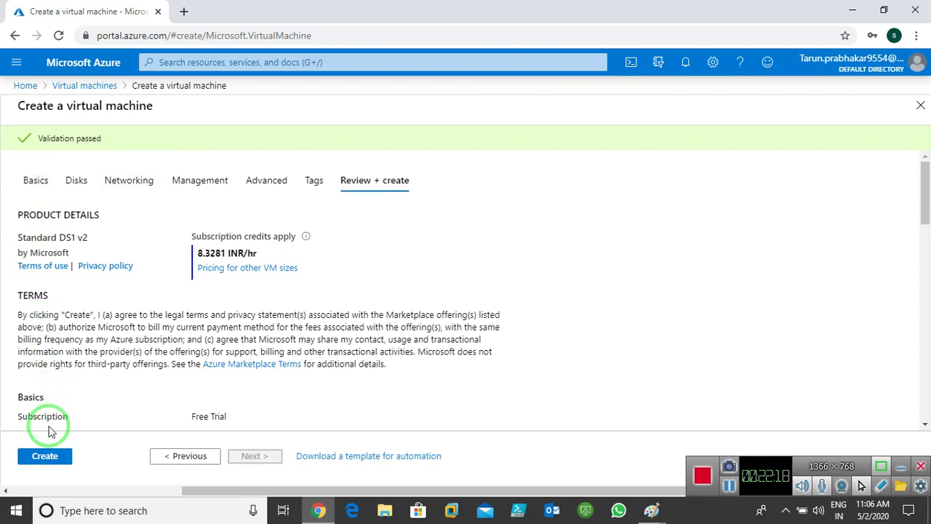
{"action": "left_click", "coordinate": [40, 458]}
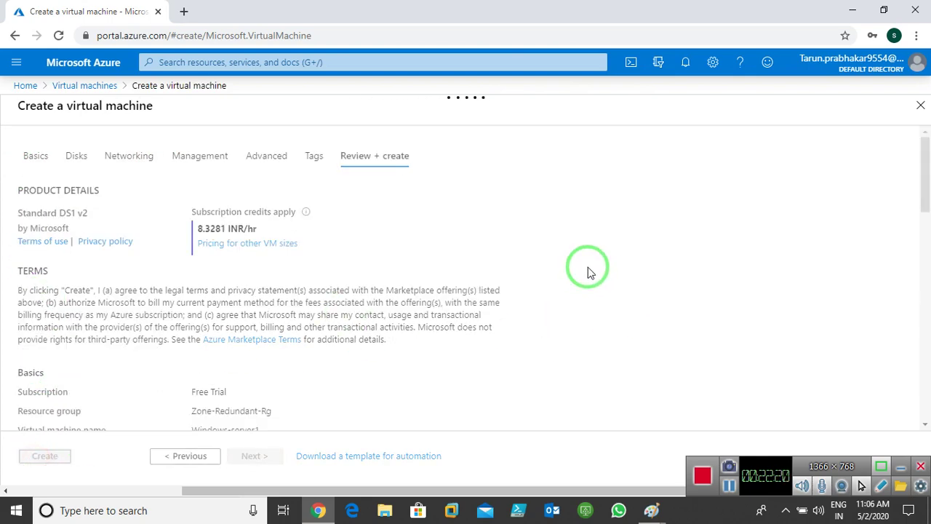
{"action": "left_click", "coordinate": [730, 487]}
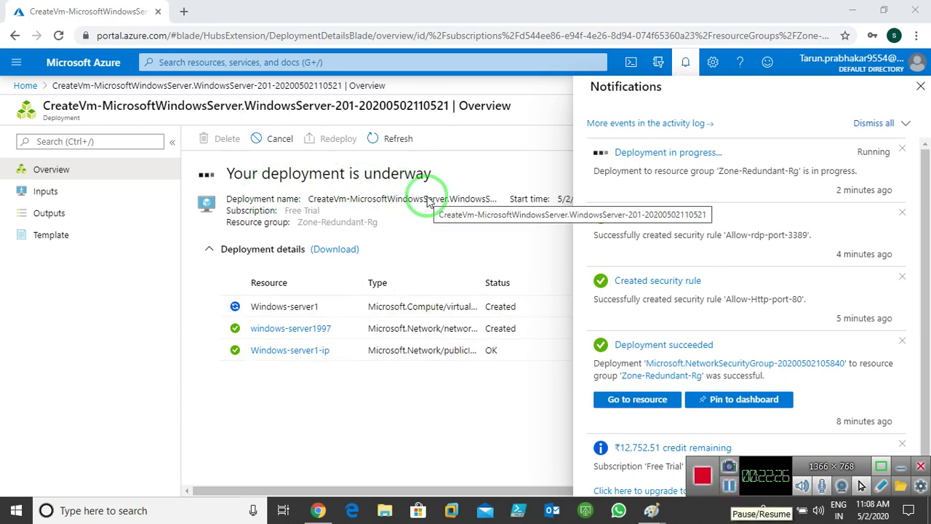
Step: Switch to the Paint diagram and draw blue brackets around the Azure East US Region label of the zone-redundant design
{"action": "mouse_move", "coordinate": [651, 510]}
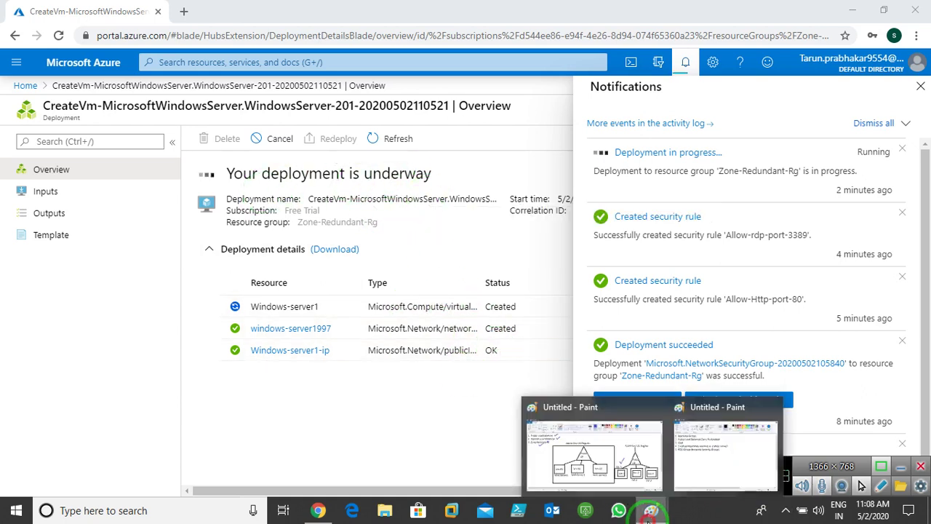
{"action": "left_click", "coordinate": [557, 441]}
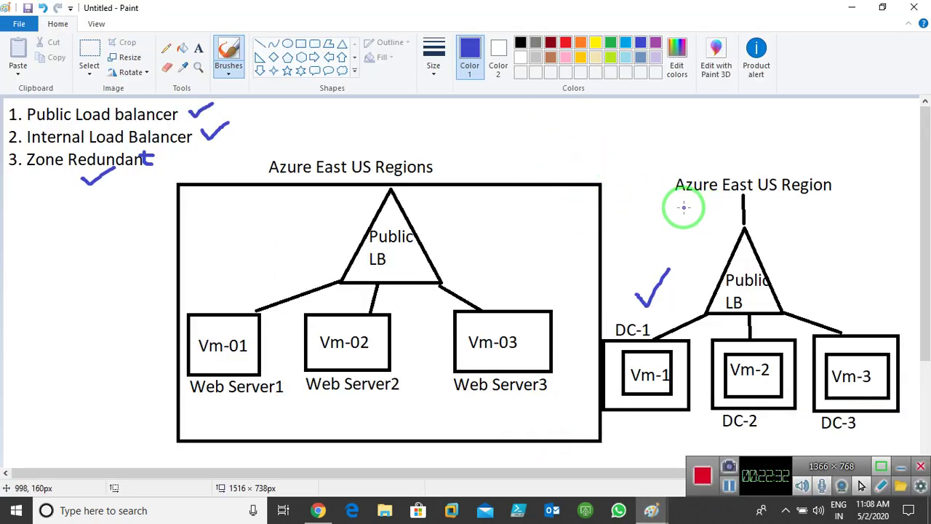
{"action": "left_click_drag", "start_coordinate": [682, 169], "coordinate": [673, 208]}
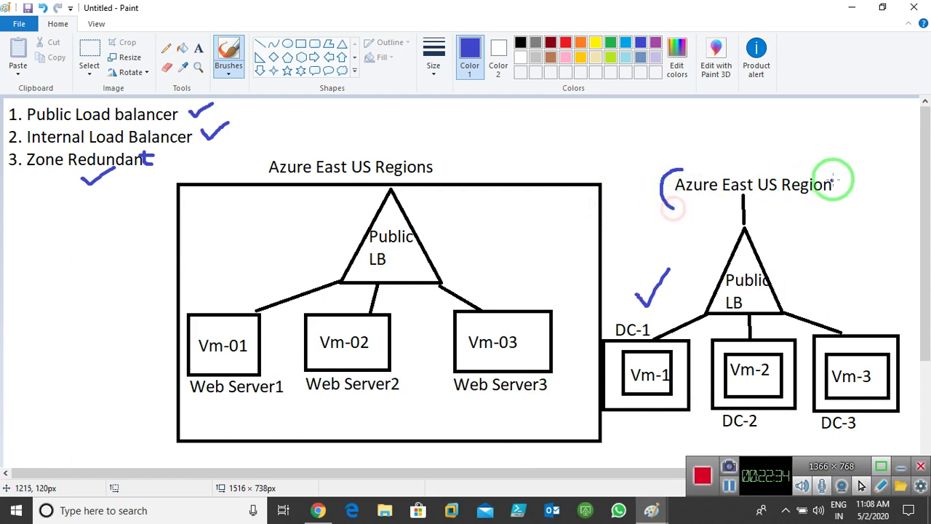
{"action": "mouse_move", "coordinate": [823, 172]}
{"action": "left_mouse_down"}
{"action": "mouse_move", "coordinate": [843, 191]}
{"action": "mouse_move", "coordinate": [825, 203]}
{"action": "left_mouse_up"}
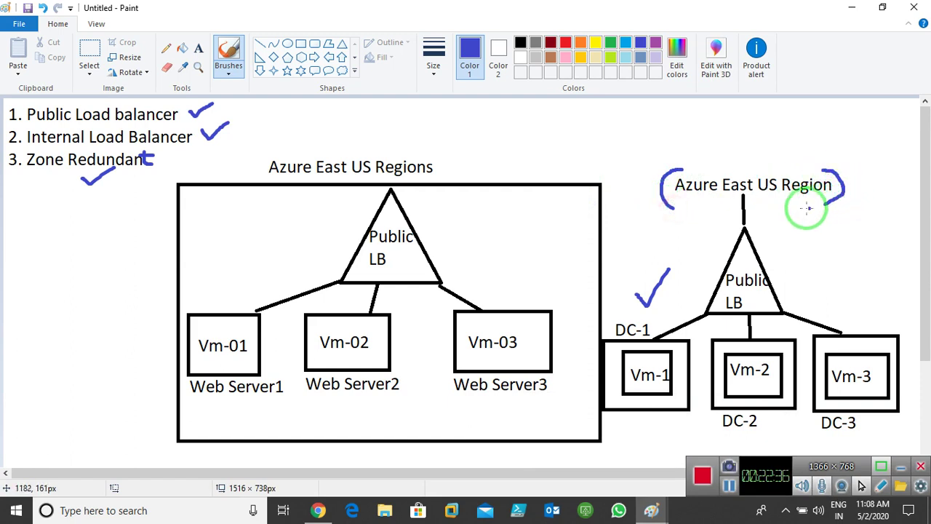
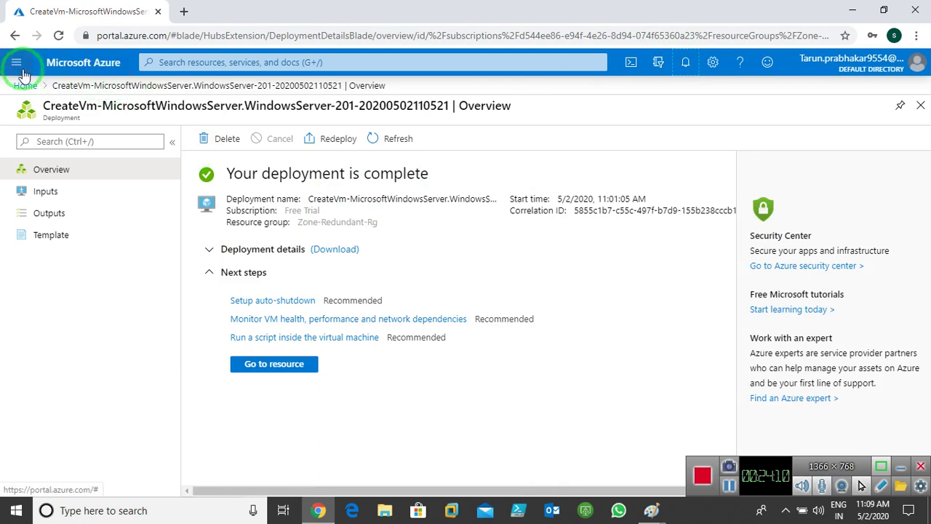
Step: Start creating another virtual machine in the Zone-Redundant-Rg resource group and name it Windows-server2
{"action": "left_click", "coordinate": [22, 86]}
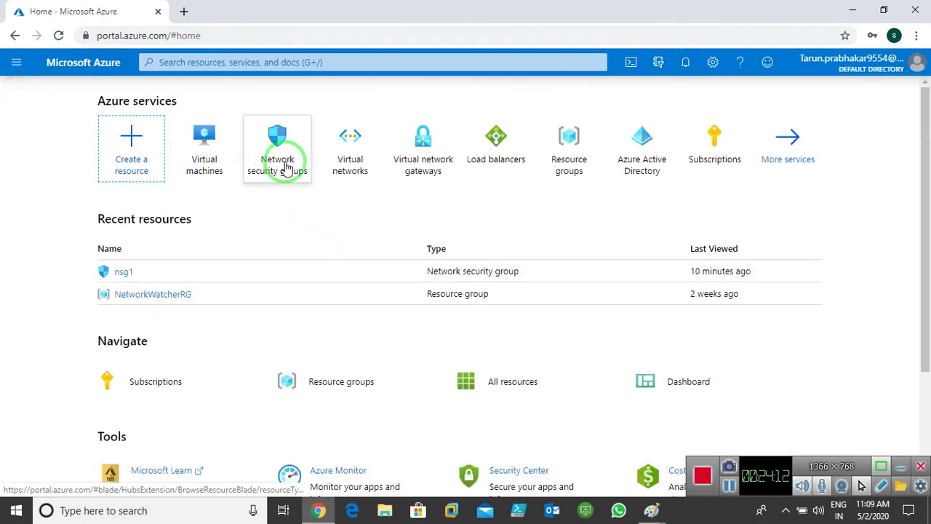
{"action": "left_click", "coordinate": [187, 142]}
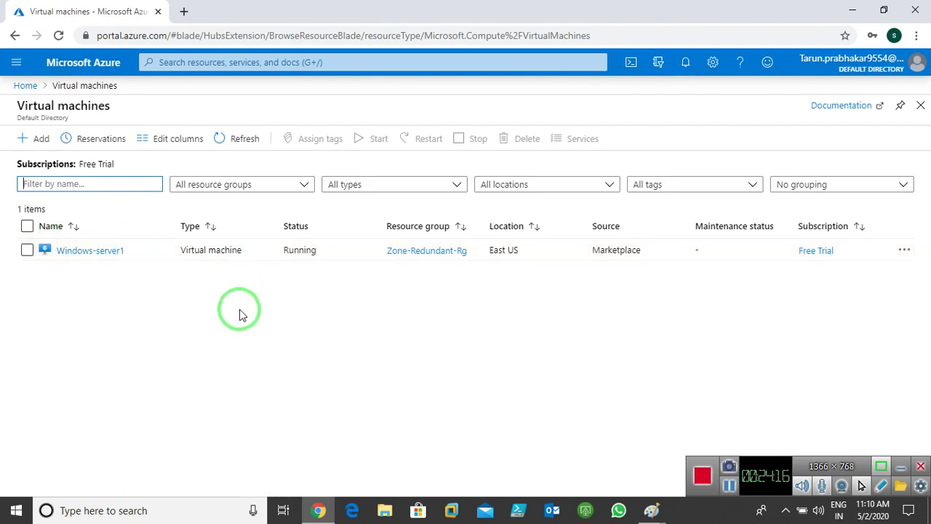
{"action": "left_click", "coordinate": [33, 139]}
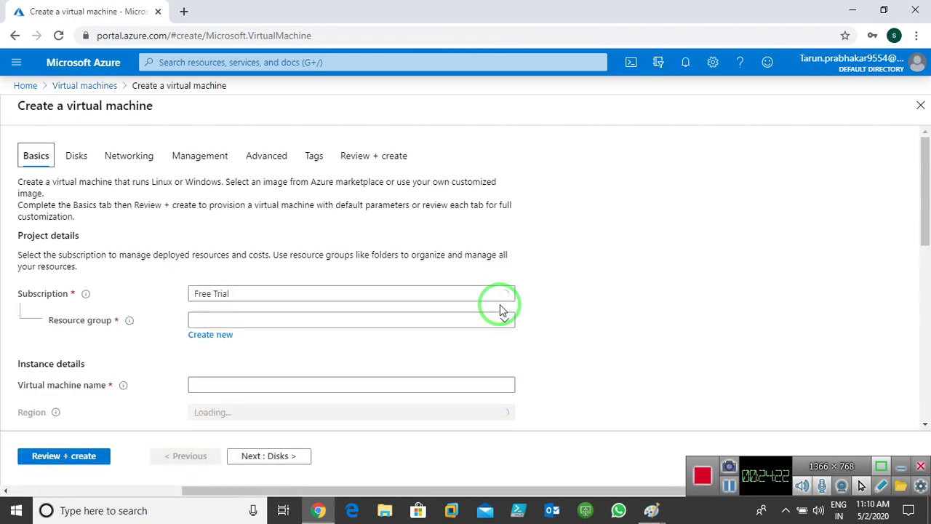
{"action": "left_click", "coordinate": [280, 321]}
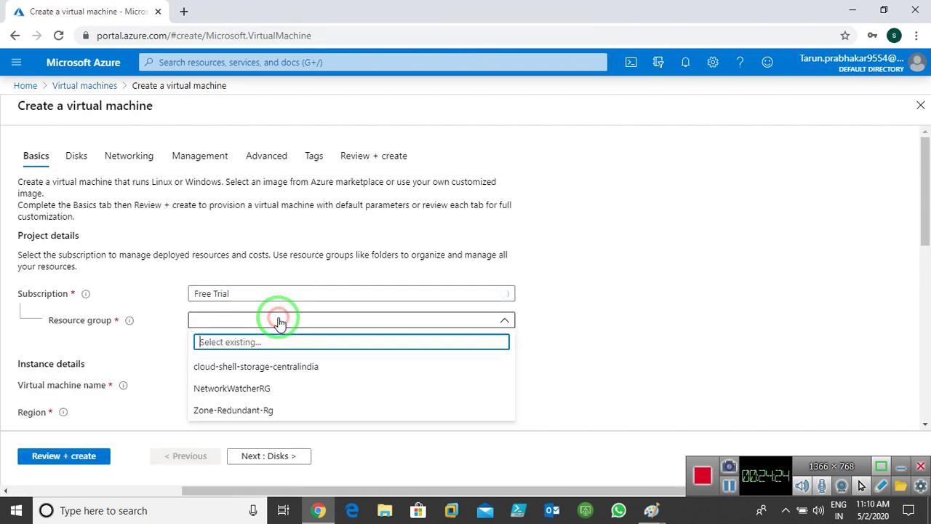
{"action": "left_click", "coordinate": [248, 409]}
{"action": "left_click", "coordinate": [254, 388]}
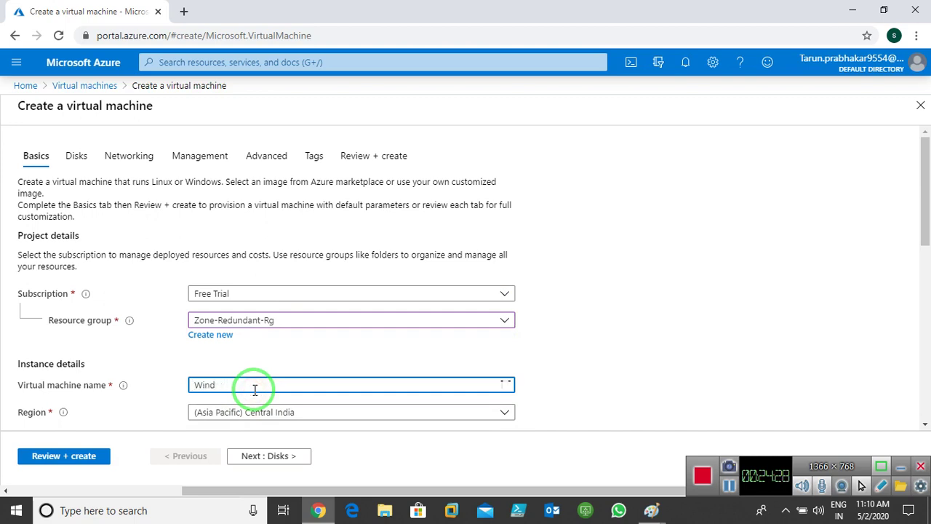
{"action": "type", "text": "Windows-"}
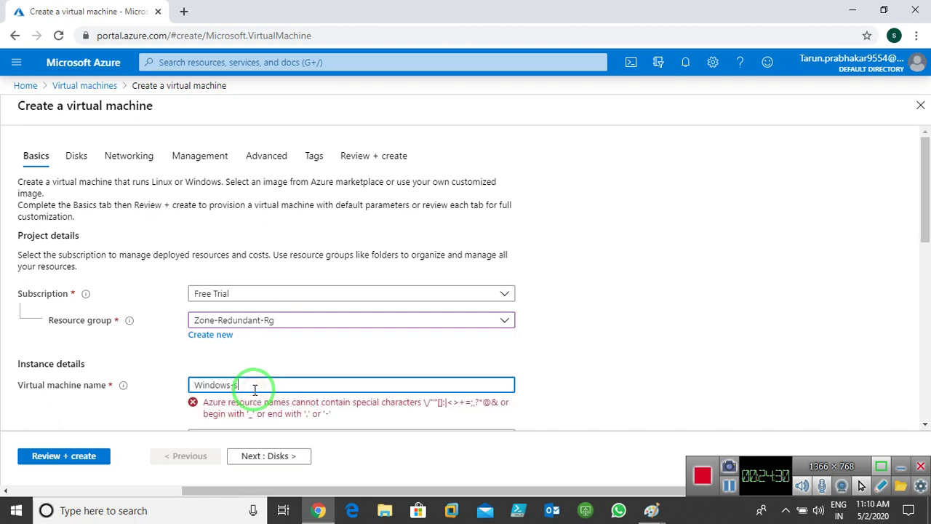
{"action": "type", "text": "server2"}
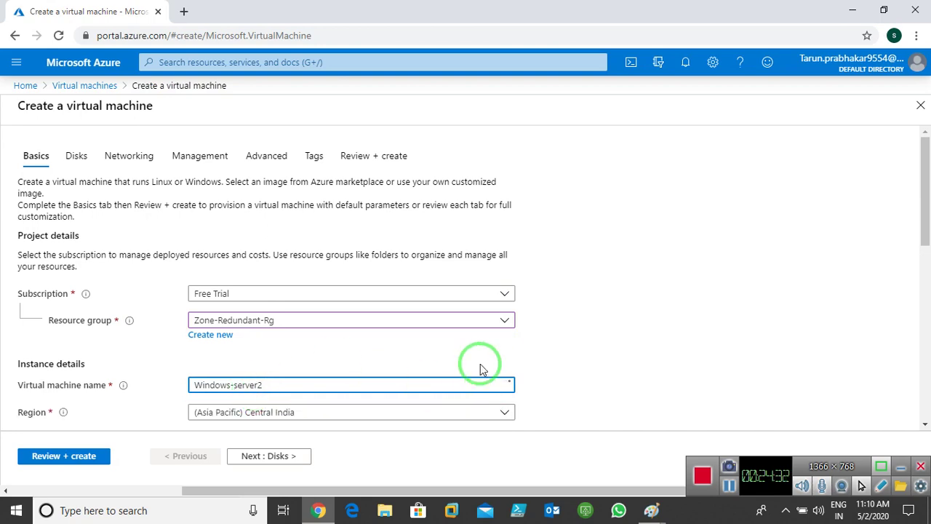
Step: Place the virtual machine in the (US) East US region with the Availability zone option and zone 2
{"action": "scroll", "coordinate": [480, 364], "scroll_direction": "down", "scroll_amount": 3}
{"action": "left_click", "coordinate": [297, 208]}
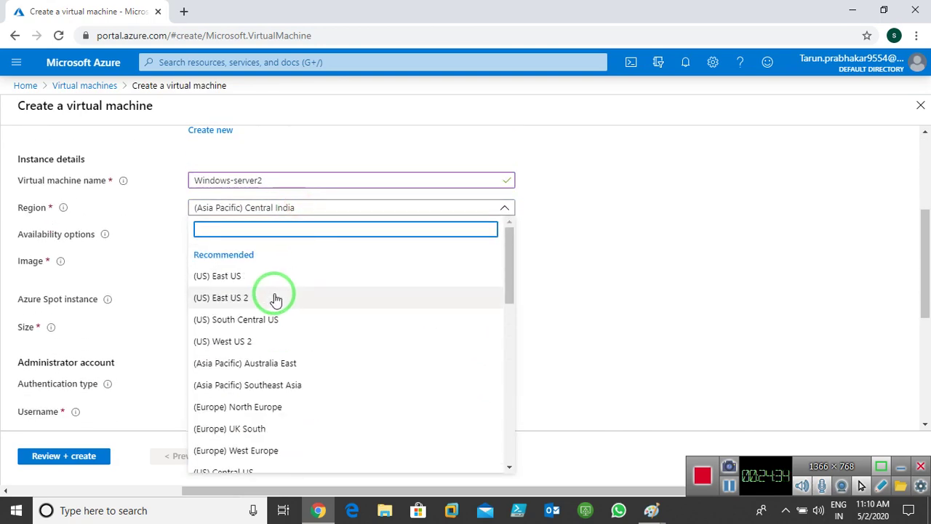
{"action": "left_click", "coordinate": [222, 276]}
{"action": "left_click", "coordinate": [312, 235]}
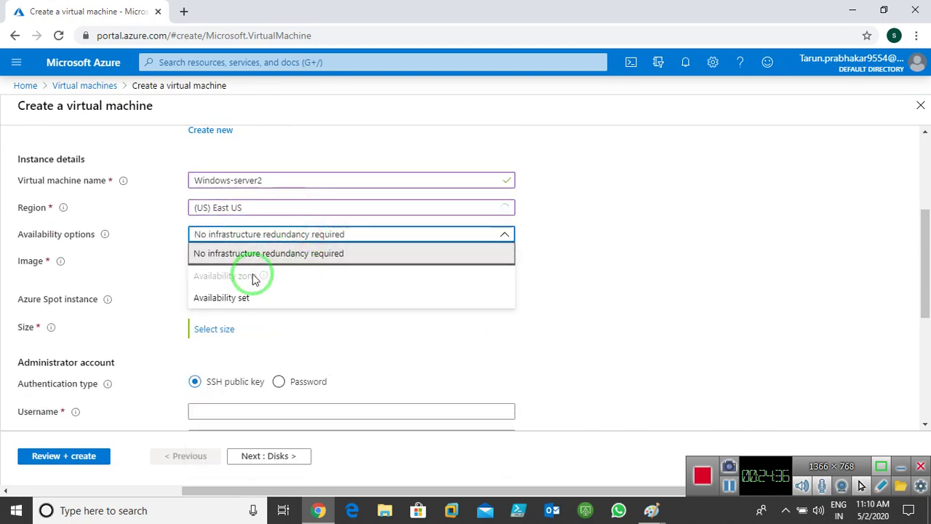
{"action": "left_click", "coordinate": [240, 278]}
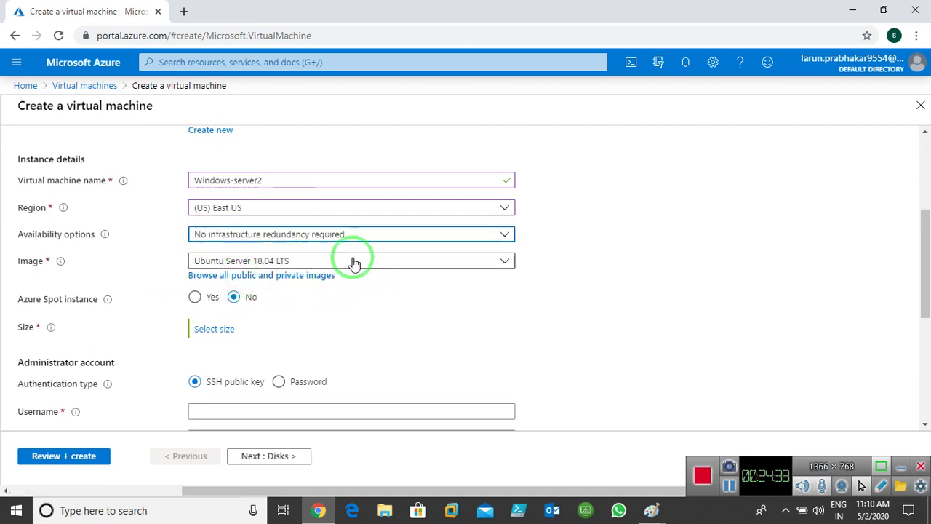
{"action": "left_click", "coordinate": [295, 260]}
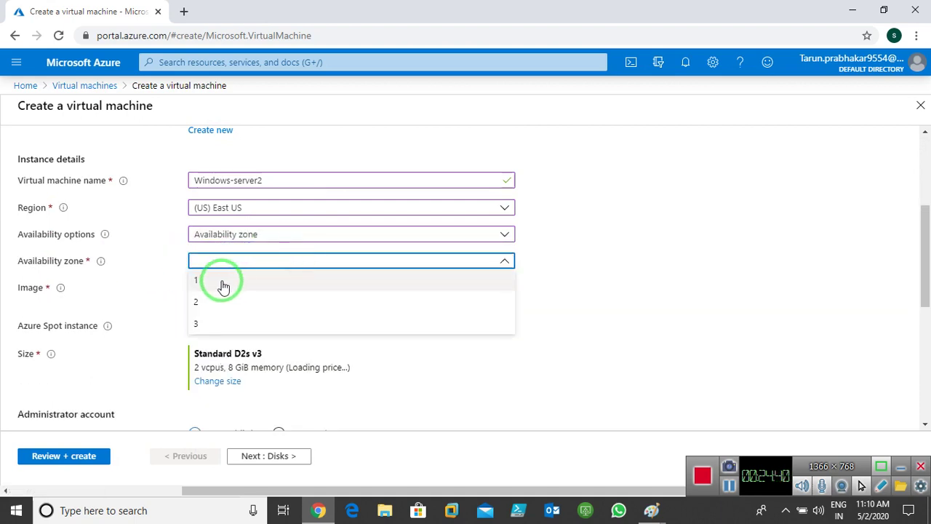
{"action": "left_click", "coordinate": [202, 303]}
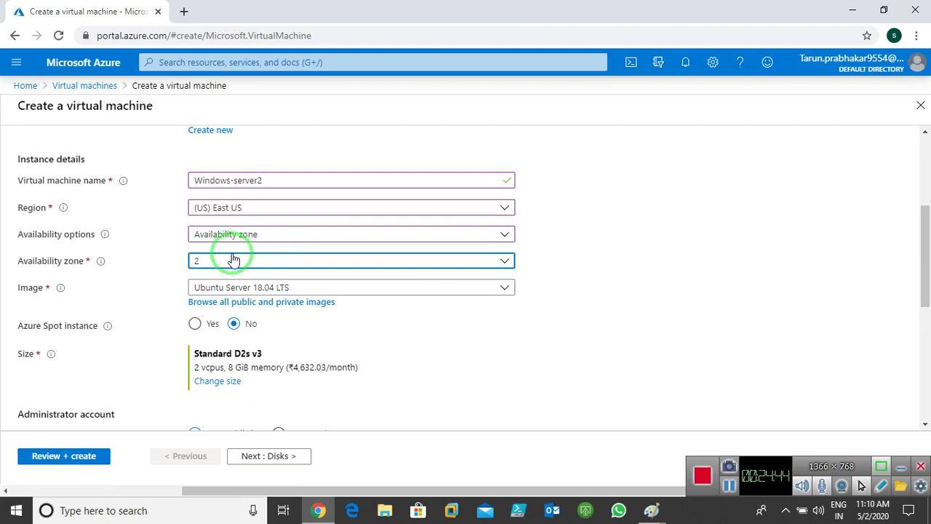
Step: Choose Windows Server 2016 Datacenter as the virtual machine's image
{"action": "left_click", "coordinate": [374, 288]}
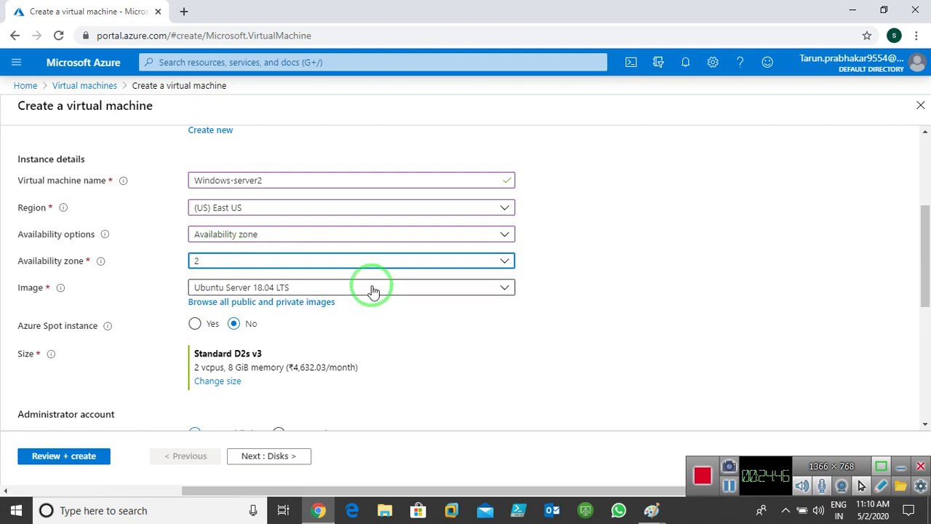
{"action": "scroll", "coordinate": [320, 251], "scroll_direction": "down", "scroll_amount": 2}
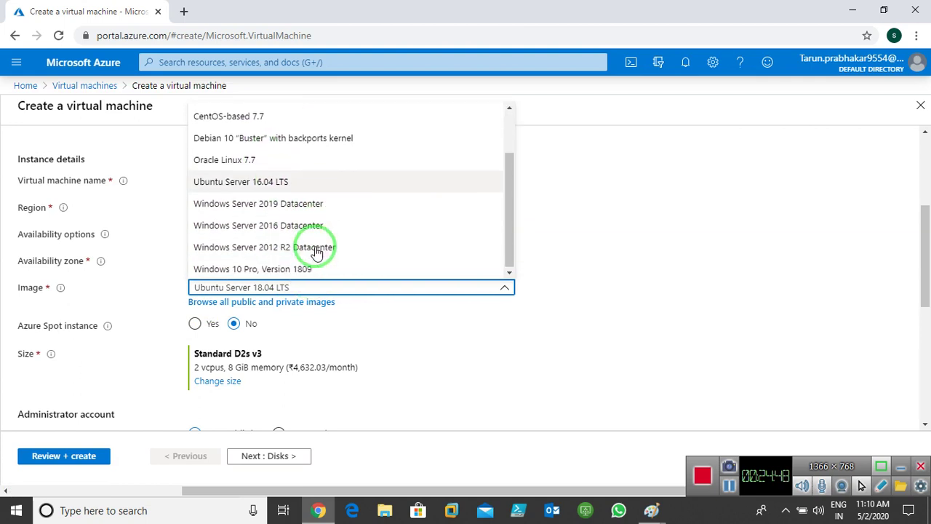
{"action": "left_click", "coordinate": [301, 231]}
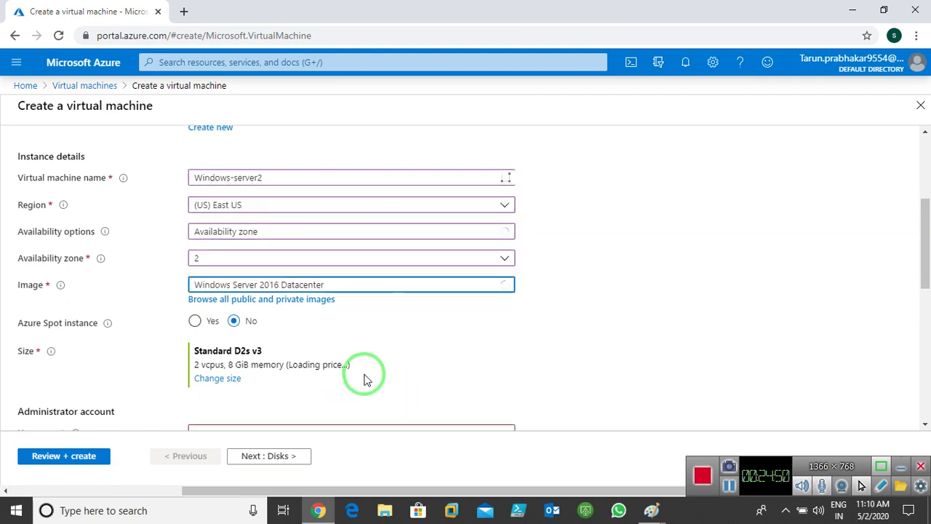
Step: Set the administrator username to Administrator1, then enter and confirm the account password
{"action": "scroll", "coordinate": [364, 378], "scroll_direction": "down", "scroll_amount": 2}
{"action": "left_click", "coordinate": [289, 297]}
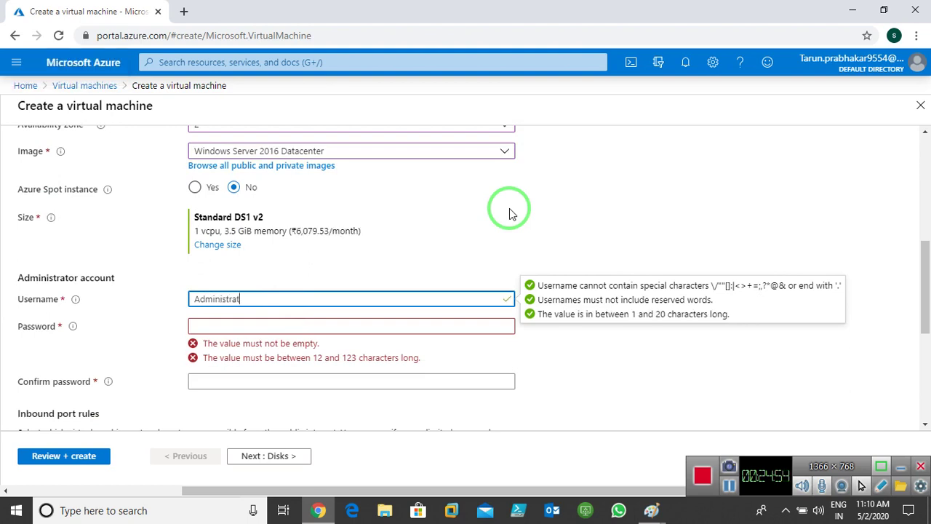
{"action": "key", "text": "Tab"}
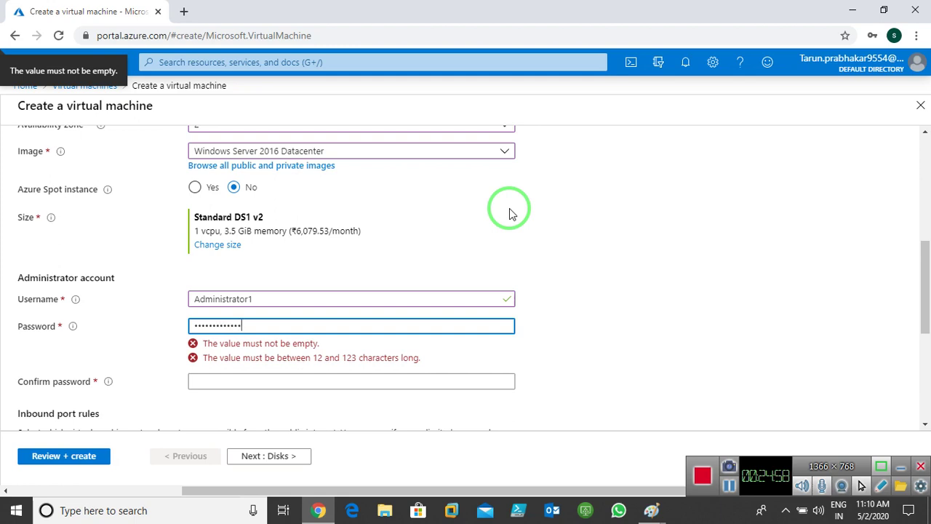
{"action": "key", "text": "Tab"}
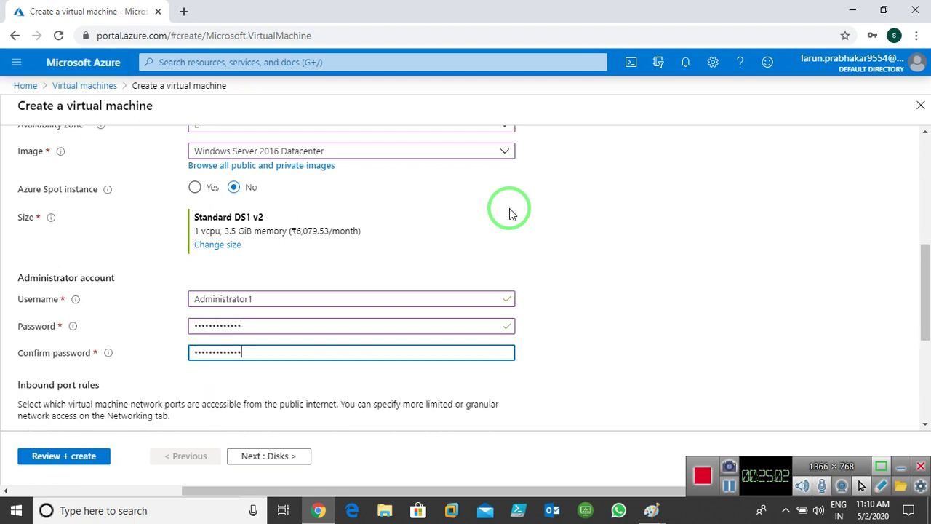
Step: Allow HTTP (80) alongside RDP (3389) as a public inbound port for Windows-server2
{"action": "scroll", "coordinate": [393, 266], "scroll_direction": "down", "scroll_amount": 3}
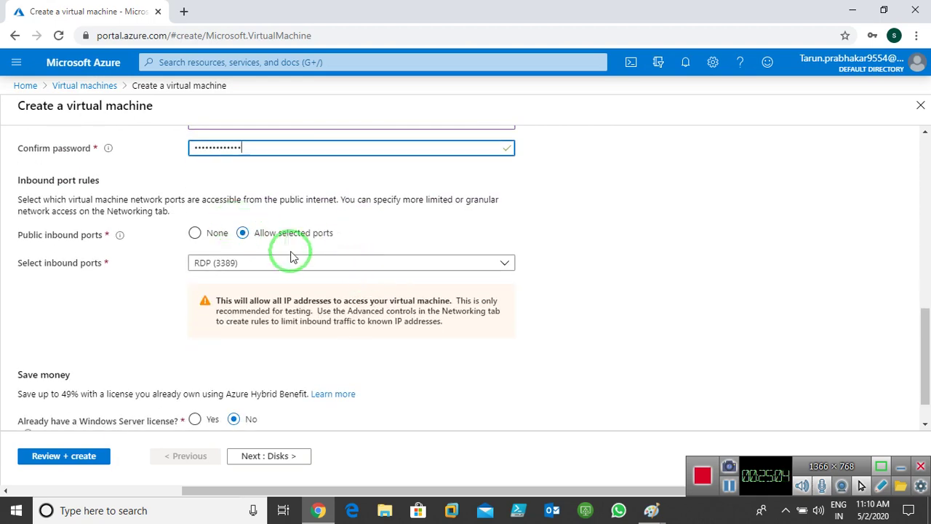
{"action": "left_click", "coordinate": [257, 264]}
{"action": "left_click", "coordinate": [200, 282]}
{"action": "left_click", "coordinate": [657, 310]}
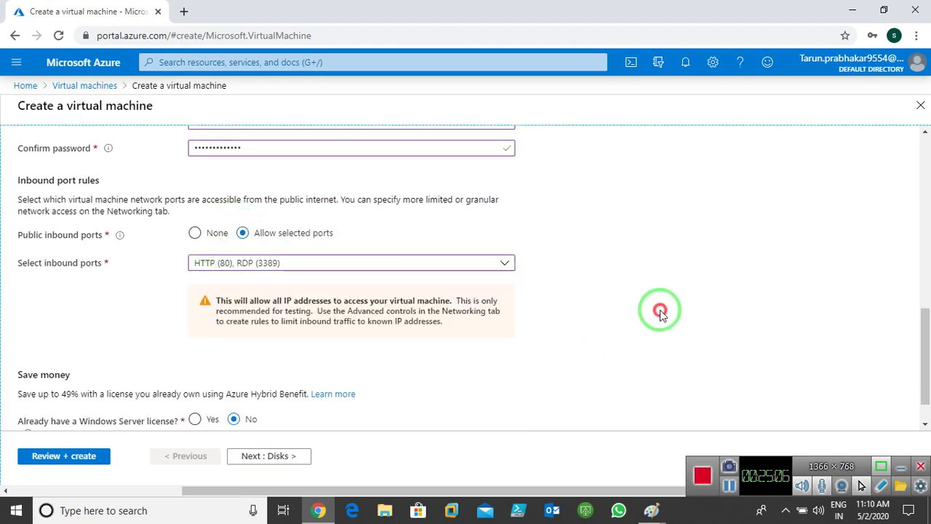
Step: Accept the default disks for Windows-server2 and assign nsg1 to its network interface using the Advanced security group option
{"action": "left_click", "coordinate": [310, 455]}
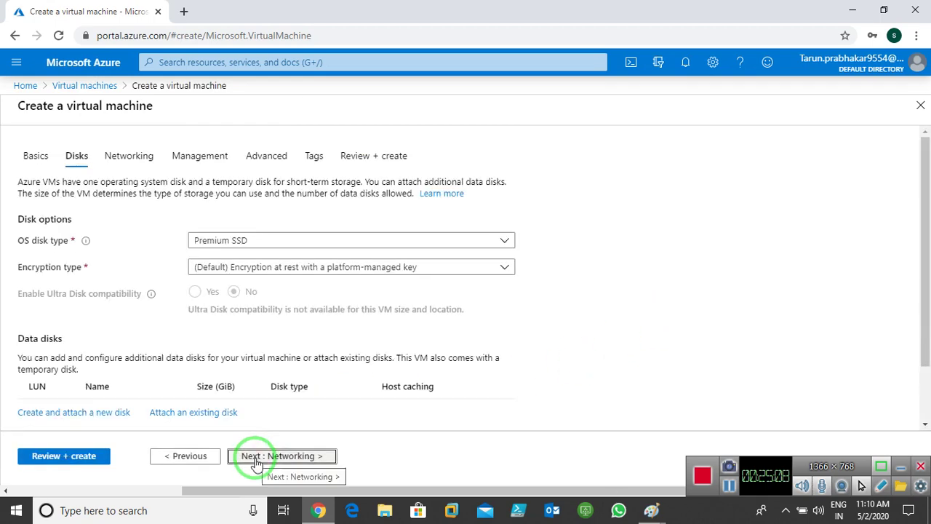
{"action": "left_click", "coordinate": [256, 456]}
{"action": "scroll", "coordinate": [141, 315], "scroll_direction": "down", "scroll_amount": 1}
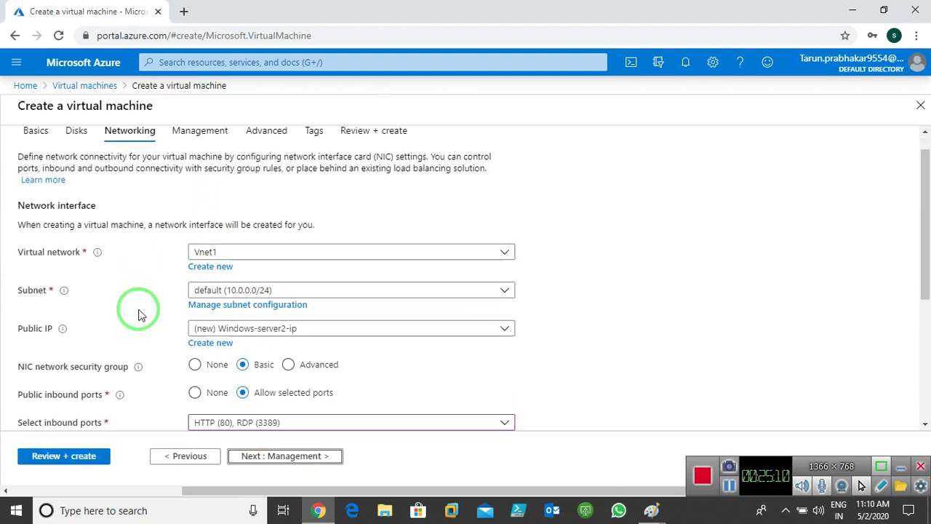
{"action": "scroll", "coordinate": [138, 306], "scroll_direction": "down", "scroll_amount": 2}
{"action": "left_click", "coordinate": [290, 254]}
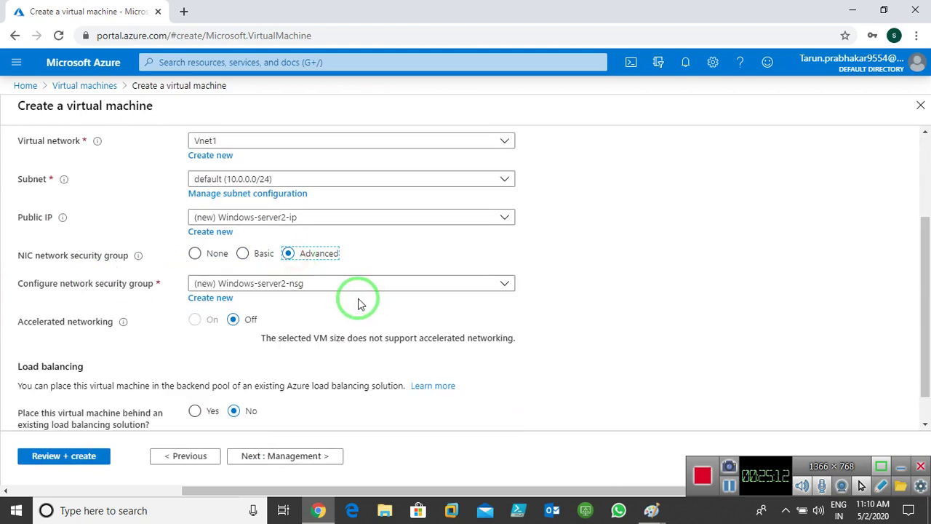
{"action": "left_click", "coordinate": [270, 285]}
{"action": "left_click", "coordinate": [218, 322]}
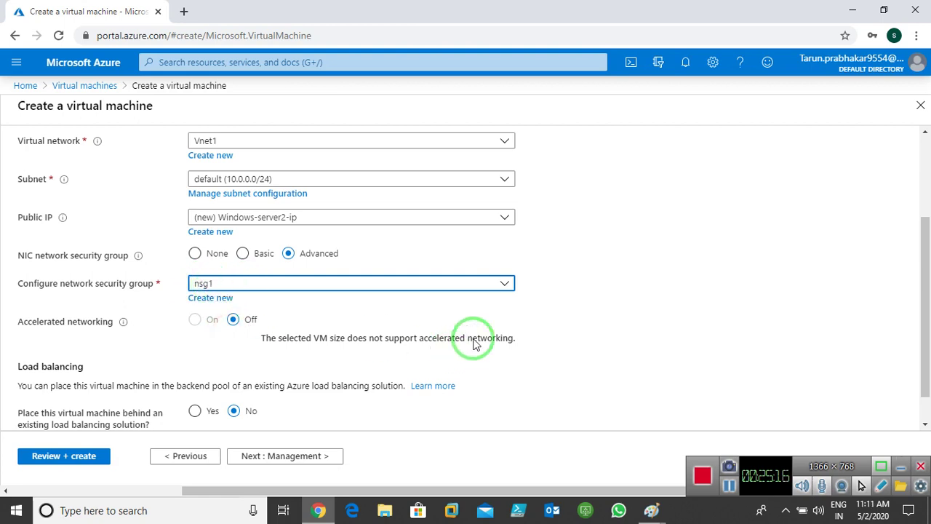
Step: Turn off boot diagnostics for Windows-server2 and proceed to its tags, keeping the default advanced settings
{"action": "scroll", "coordinate": [363, 408], "scroll_direction": "down", "scroll_amount": 1}
{"action": "left_click", "coordinate": [269, 455]}
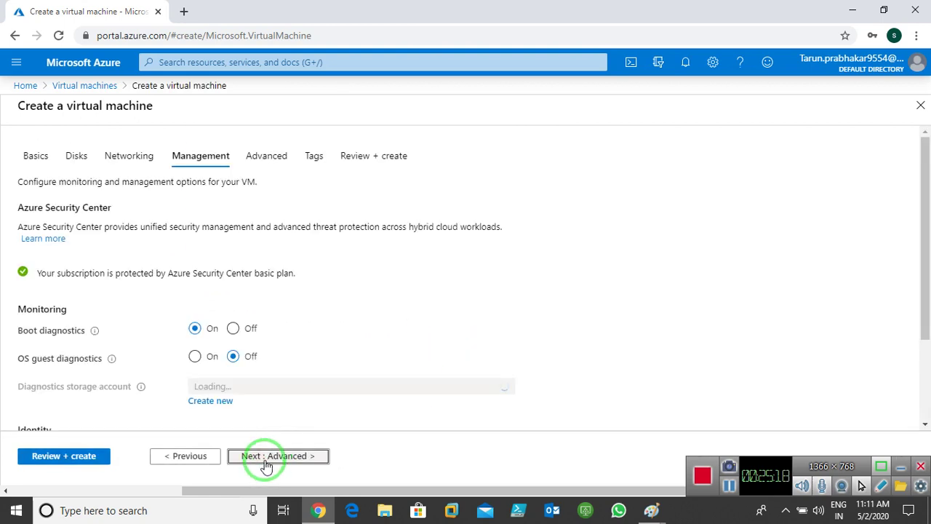
{"action": "left_click", "coordinate": [234, 328]}
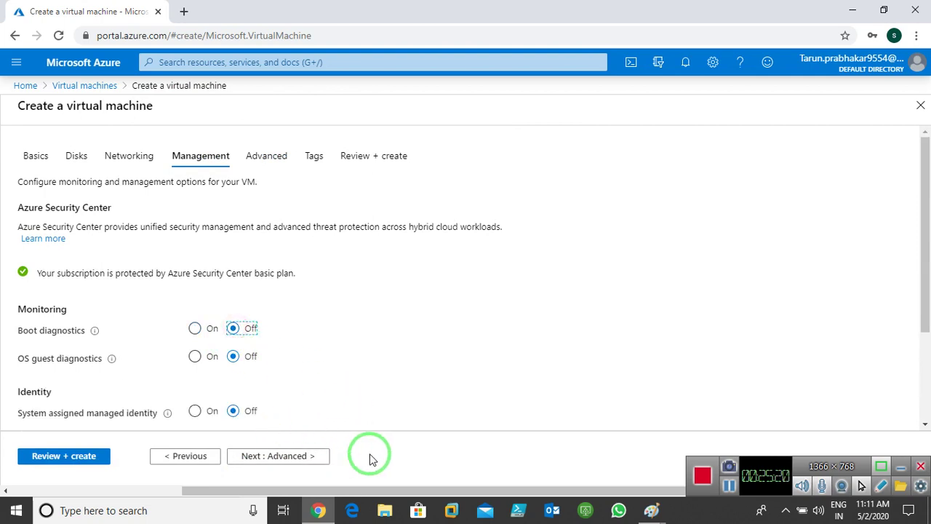
{"action": "left_click", "coordinate": [280, 459]}
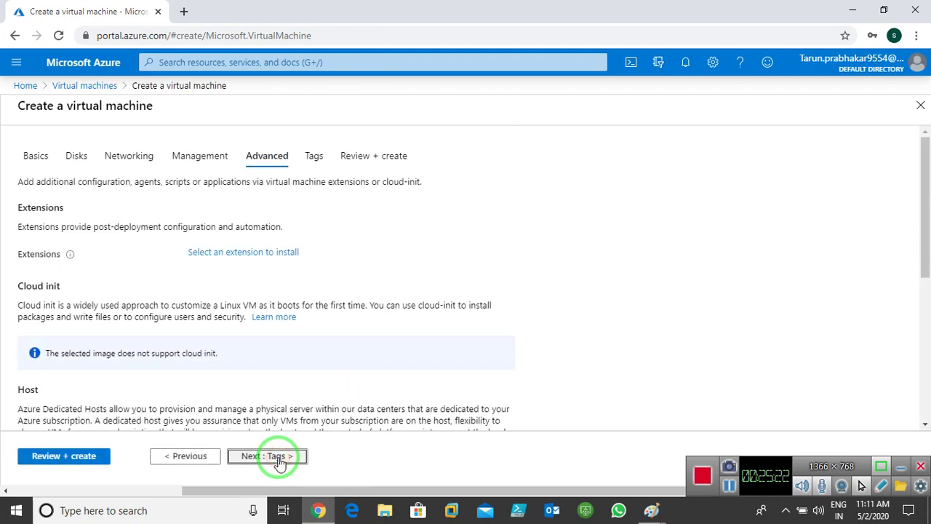
{"action": "left_click", "coordinate": [277, 456]}
Step: Tag the Windows-server2 resources with the name "Name" and the value "Windows"
{"action": "left_click", "coordinate": [133, 258]}
{"action": "type", "text": "N"}
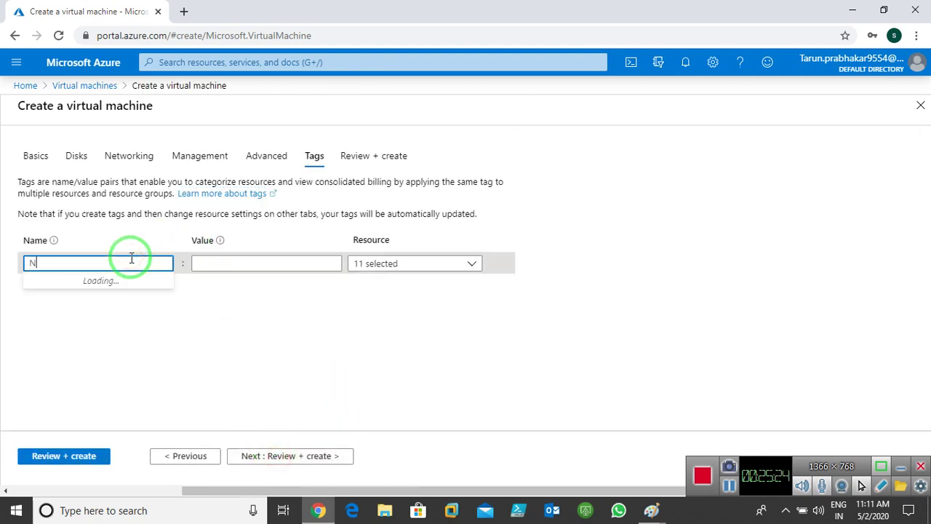
{"action": "type", "text": "ame"}
{"action": "key", "text": "Tab"}
{"action": "type", "text": "Am"}
{"action": "key", "text": "BackSpace"}
{"action": "key", "text": "BackSpace"}
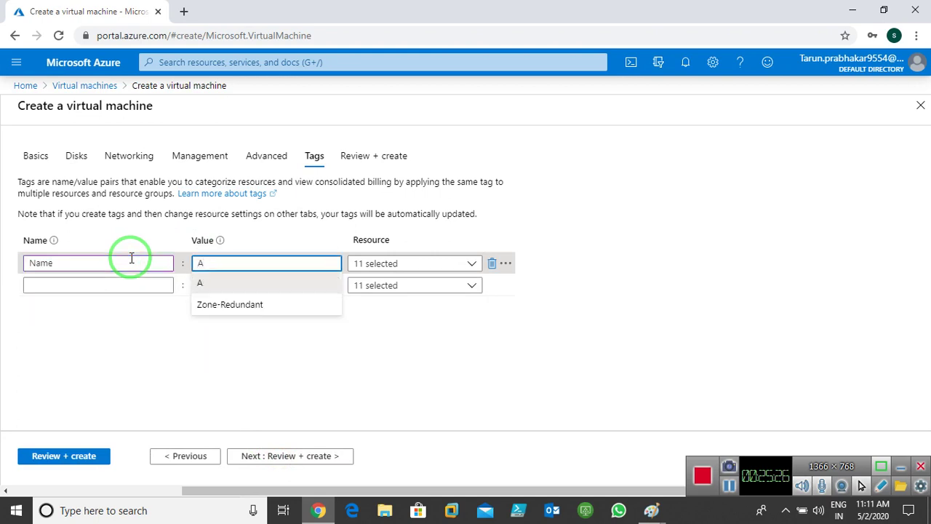
{"action": "type", "text": "Windoe"}
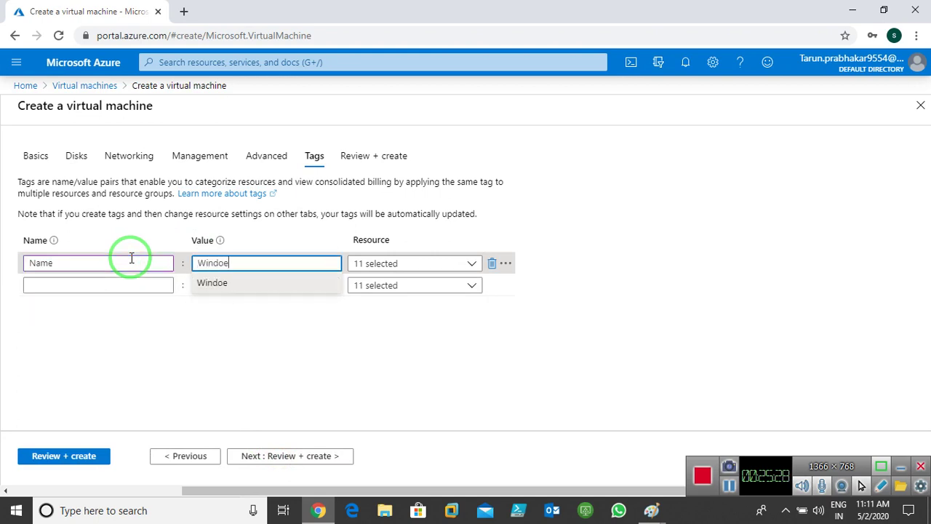
{"action": "key", "text": "BackSpace"}
{"action": "type", "text": "ws"}
{"action": "left_click", "coordinate": [292, 366]}
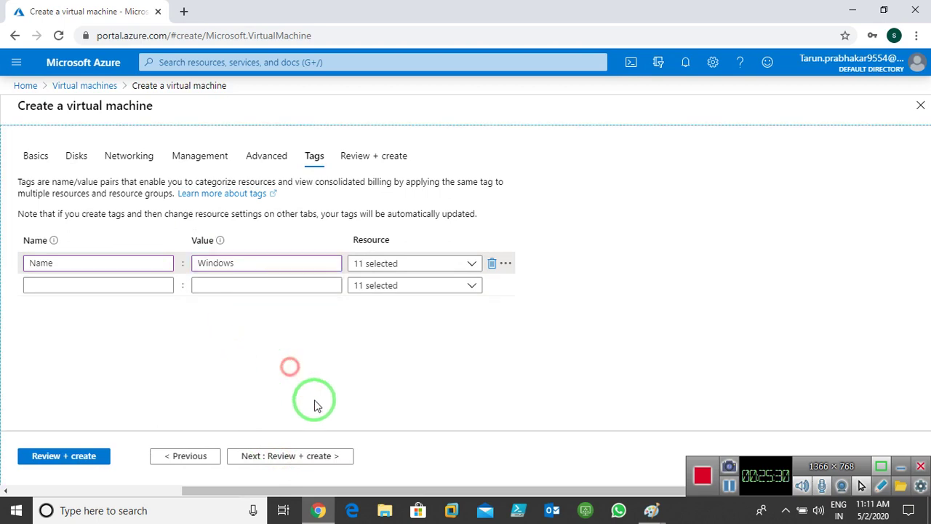
Step: Validate and create Windows-server2, and return to the list of virtual machines once its deployment has finished
{"action": "left_click", "coordinate": [315, 457]}
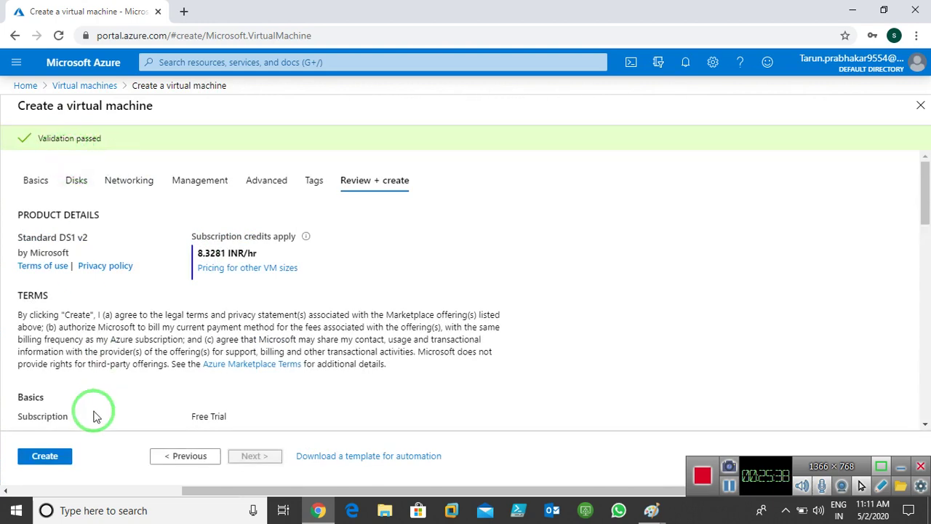
{"action": "left_click", "coordinate": [44, 455]}
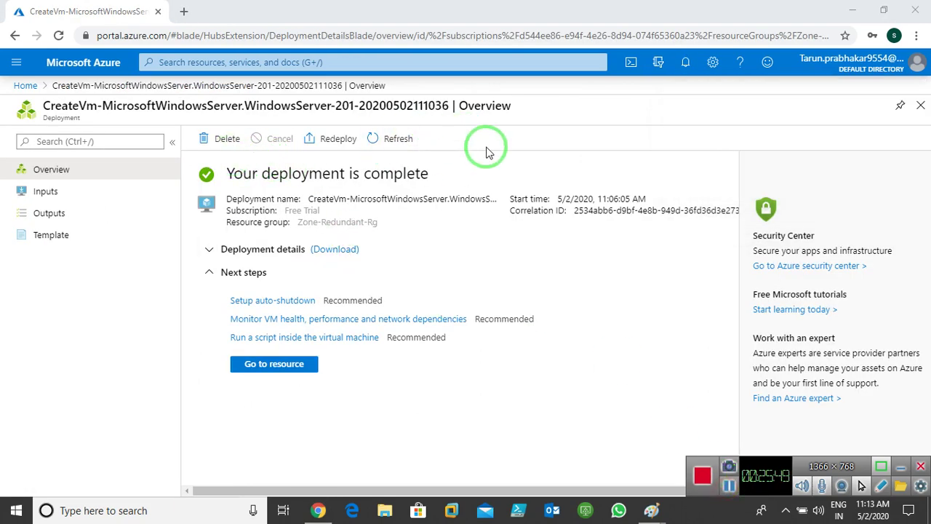
{"action": "left_click", "coordinate": [24, 85]}
{"action": "left_click", "coordinate": [203, 139]}
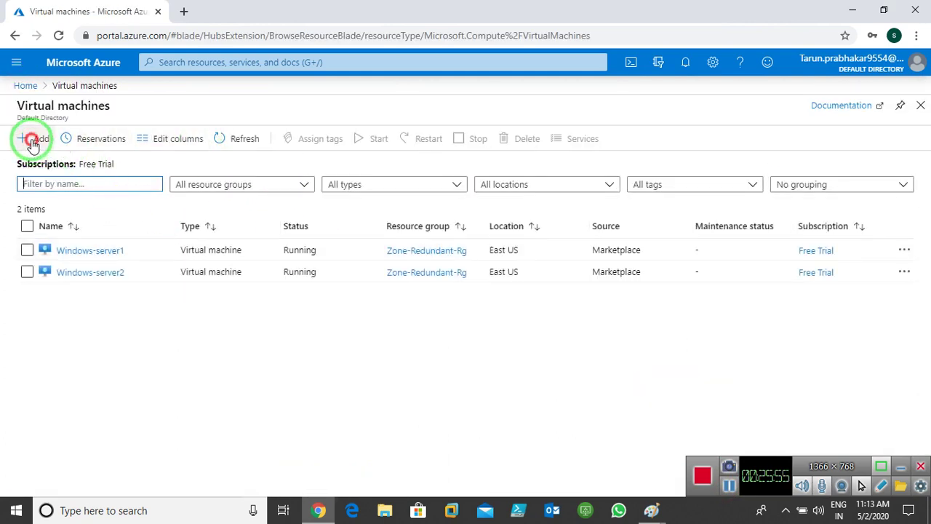
Step: Start a new virtual machine named Windows-server3 in the Zone-Redundant-Rg resource group
{"action": "left_click", "coordinate": [34, 141]}
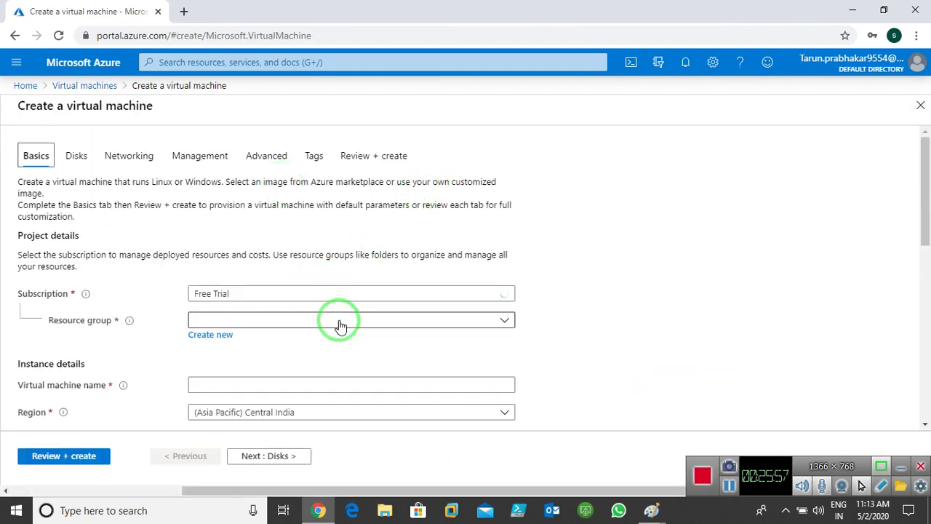
{"action": "left_click", "coordinate": [339, 320]}
{"action": "left_click", "coordinate": [252, 411]}
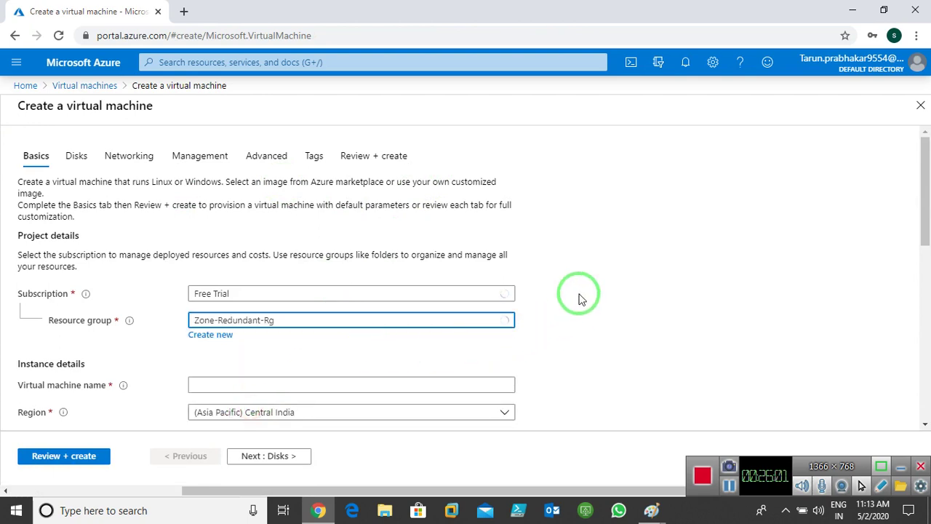
{"action": "scroll", "coordinate": [578, 295], "scroll_direction": "down", "scroll_amount": 2}
{"action": "left_click", "coordinate": [210, 247]}
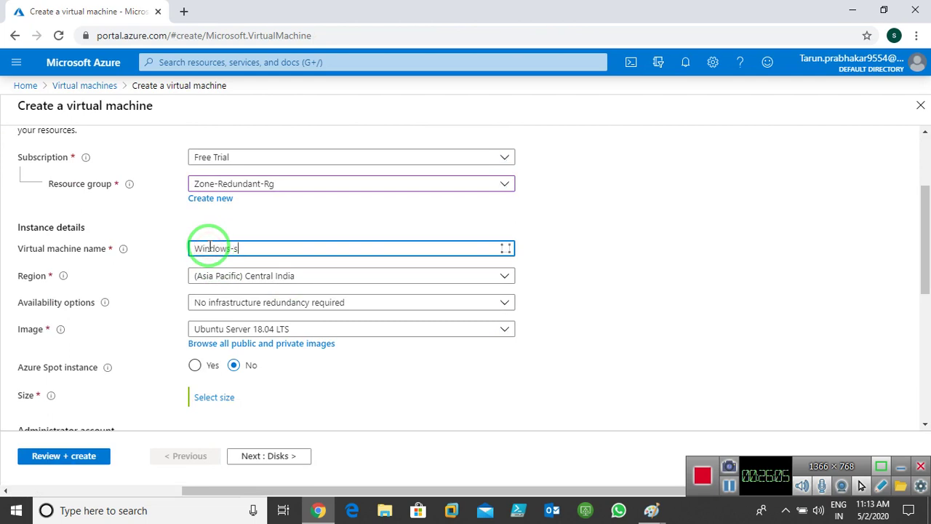
Step: Place Windows-server3 in region (US) East US, availability zone 3, and select the Windows Server 2016 Datacenter image
{"action": "left_click", "coordinate": [328, 279]}
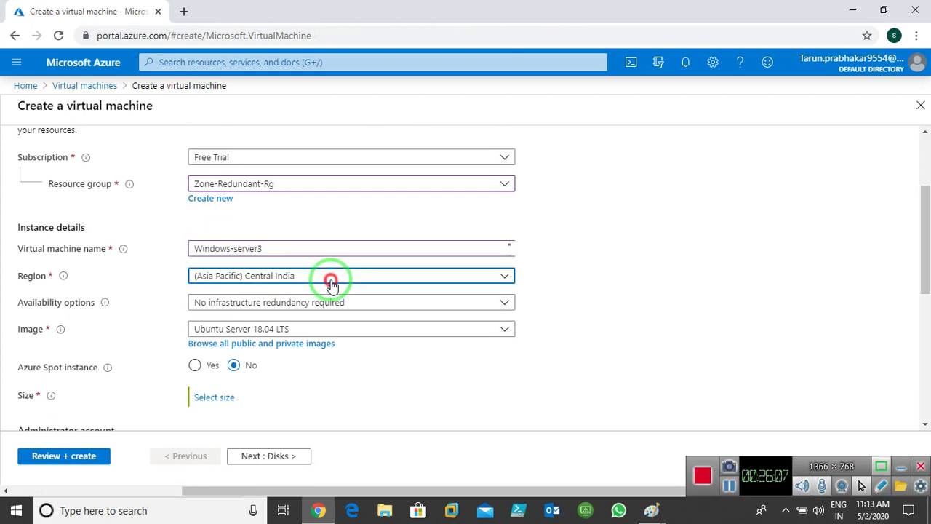
{"action": "left_click", "coordinate": [245, 344]}
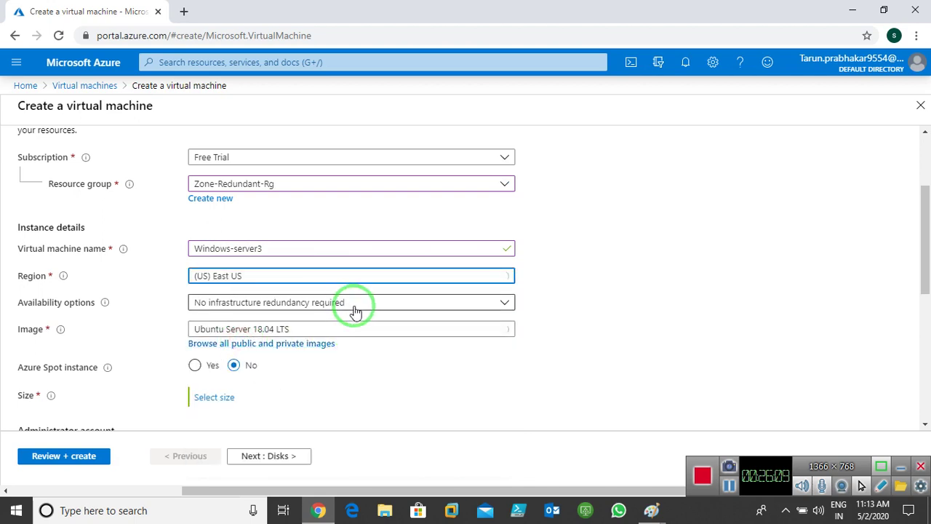
{"action": "left_click", "coordinate": [335, 303]}
{"action": "left_click", "coordinate": [222, 348]}
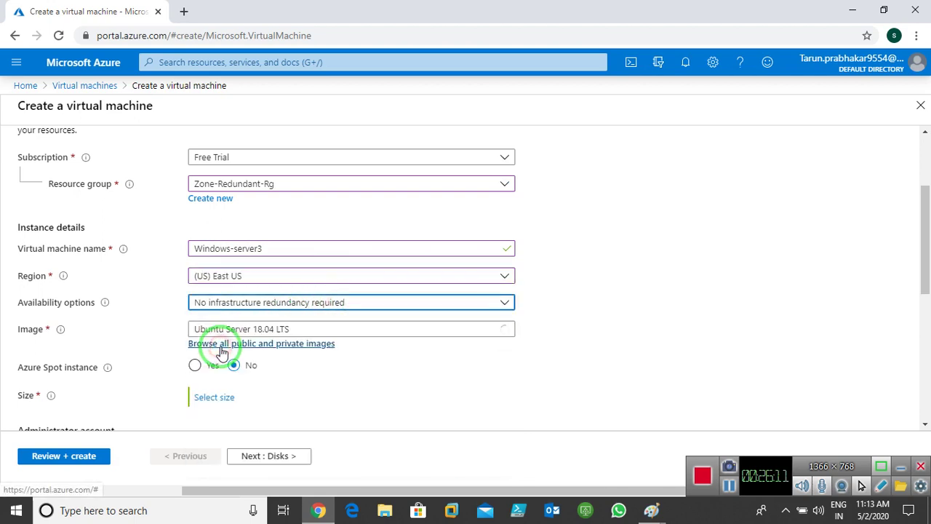
{"action": "left_click", "coordinate": [229, 329]}
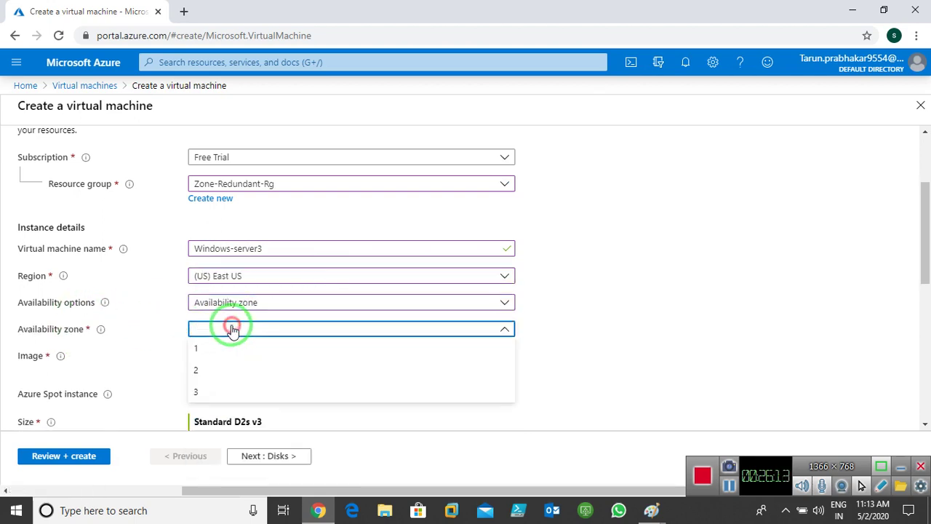
{"action": "left_click", "coordinate": [204, 391]}
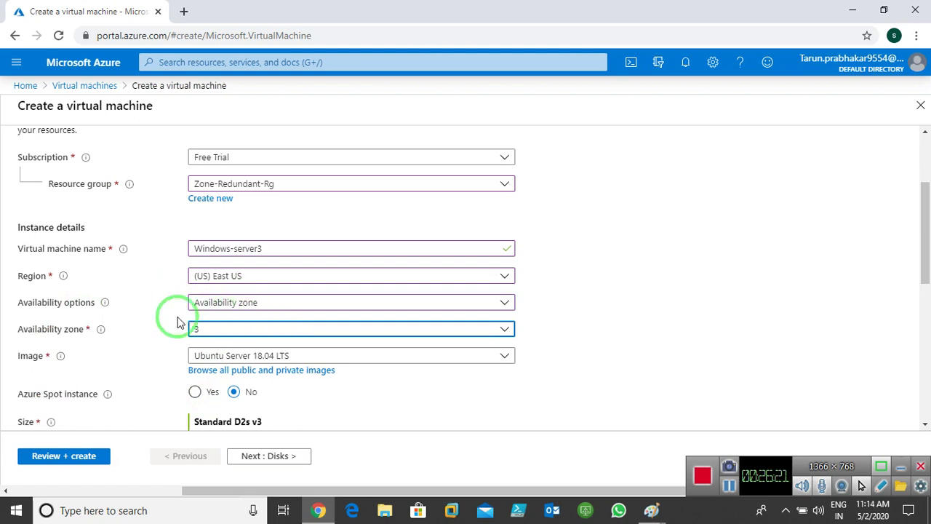
{"action": "left_click", "coordinate": [343, 355]}
{"action": "left_click", "coordinate": [289, 292]}
Step: Set the administrator username of Windows-server3 to Administrator1, and enter and confirm the account password
{"action": "scroll", "coordinate": [402, 384], "scroll_direction": "down", "scroll_amount": 3}
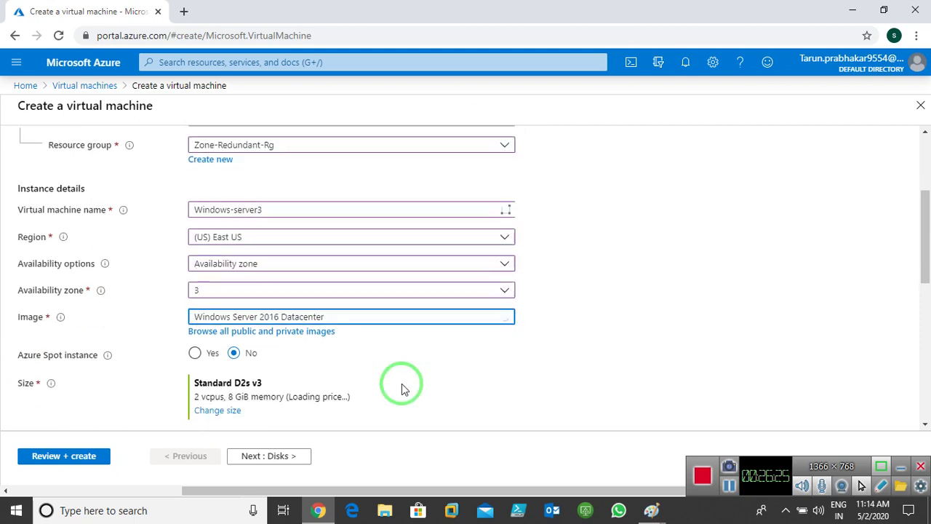
{"action": "left_click", "coordinate": [245, 299]}
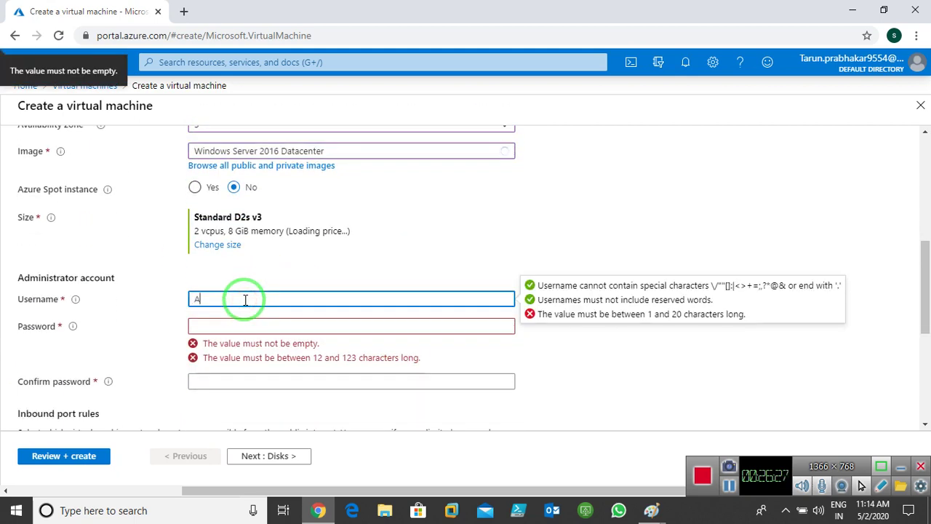
{"action": "type", "text": "Administrator1"}
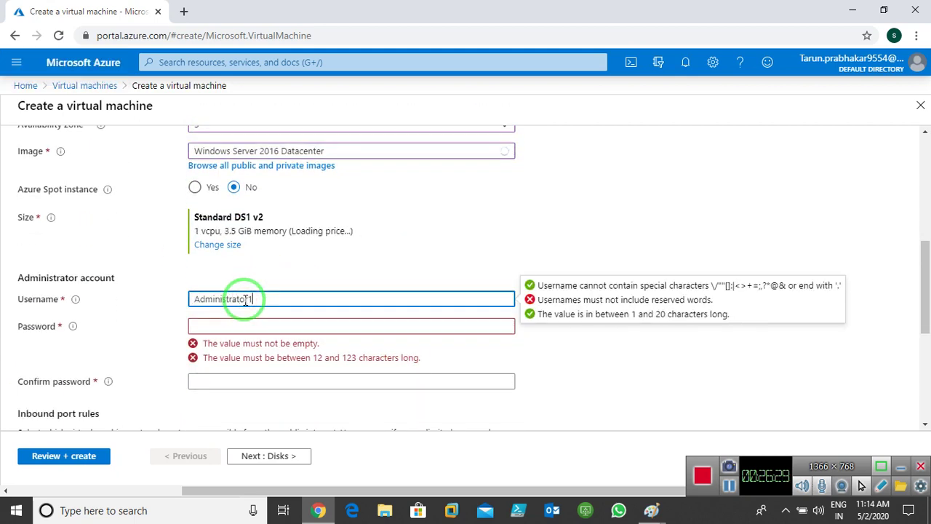
{"action": "key", "text": "Tab"}
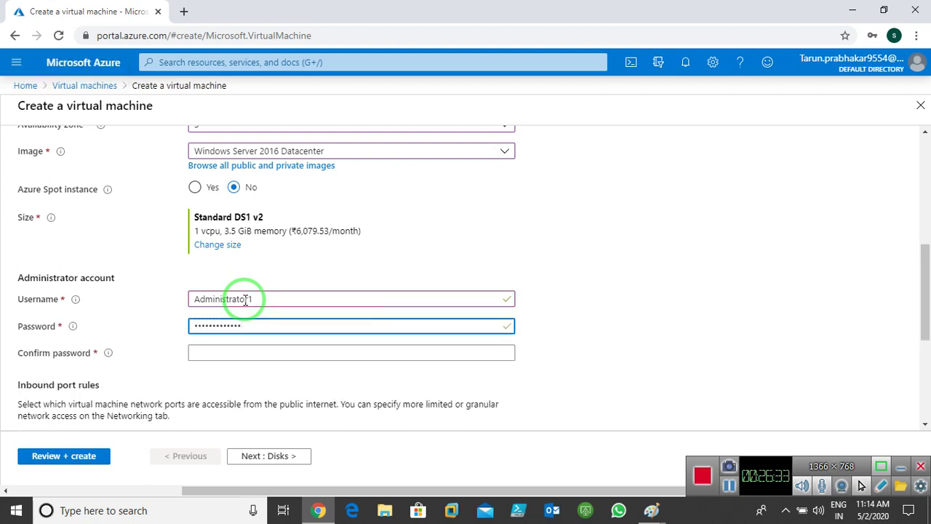
{"action": "left_click", "coordinate": [239, 352]}
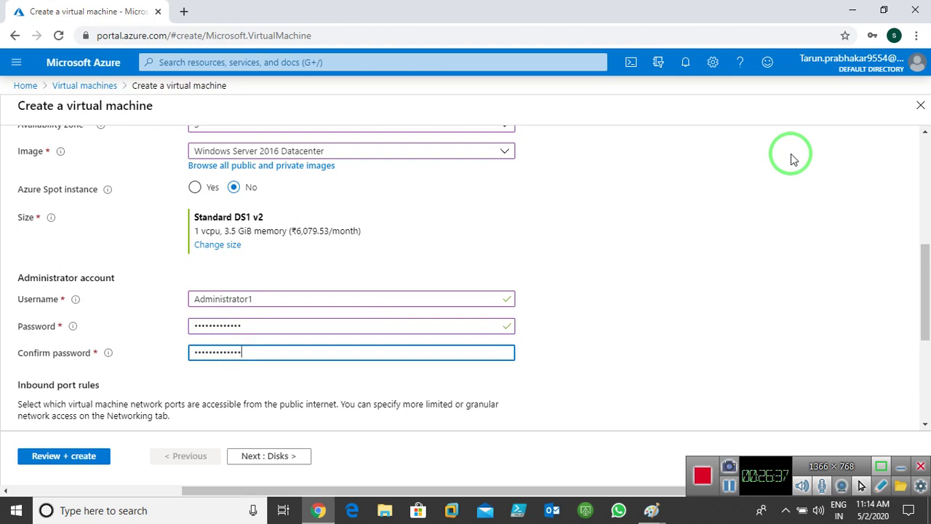
Step: Allow HTTP (80) in addition to RDP (3389) as a public inbound port for Windows-server3
{"action": "scroll", "coordinate": [430, 301], "scroll_direction": "down", "scroll_amount": 3}
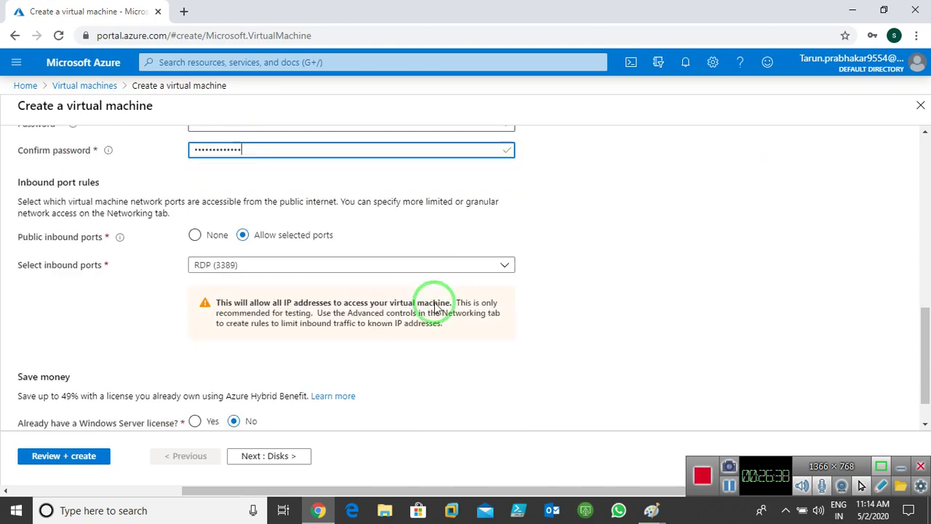
{"action": "left_click", "coordinate": [256, 275]}
{"action": "left_click", "coordinate": [201, 278]}
{"action": "left_click", "coordinate": [705, 347]}
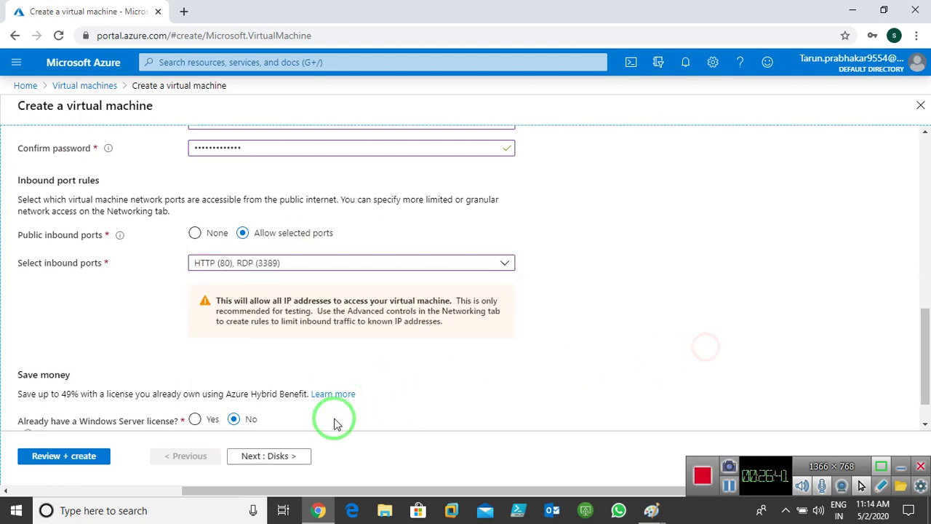
Step: Keep the default disks for Windows-server3 and assign nsg1 to its network interface through the Advanced security group option
{"action": "left_click", "coordinate": [262, 456]}
{"action": "left_click", "coordinate": [264, 456]}
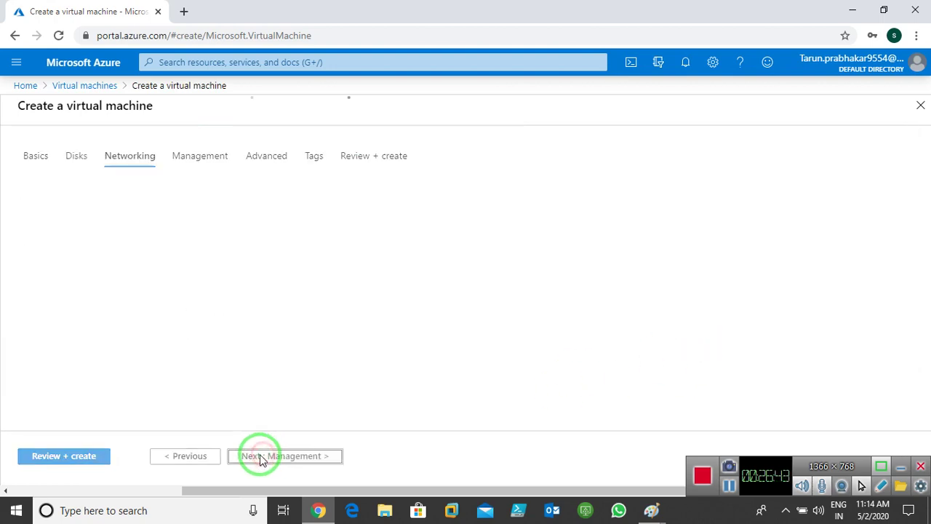
{"action": "scroll", "coordinate": [163, 348], "scroll_direction": "down", "scroll_amount": 2}
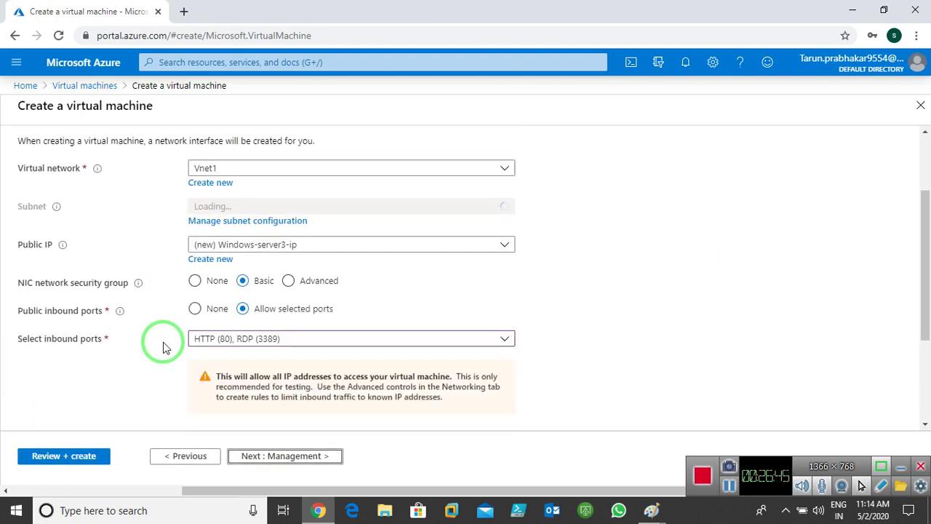
{"action": "left_click", "coordinate": [289, 254]}
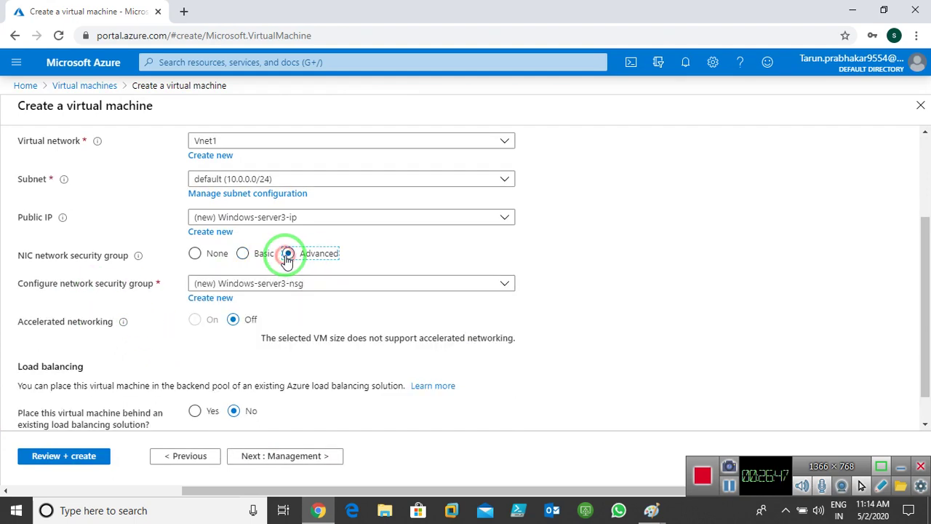
{"action": "left_click", "coordinate": [348, 283]}
{"action": "left_click", "coordinate": [200, 323]}
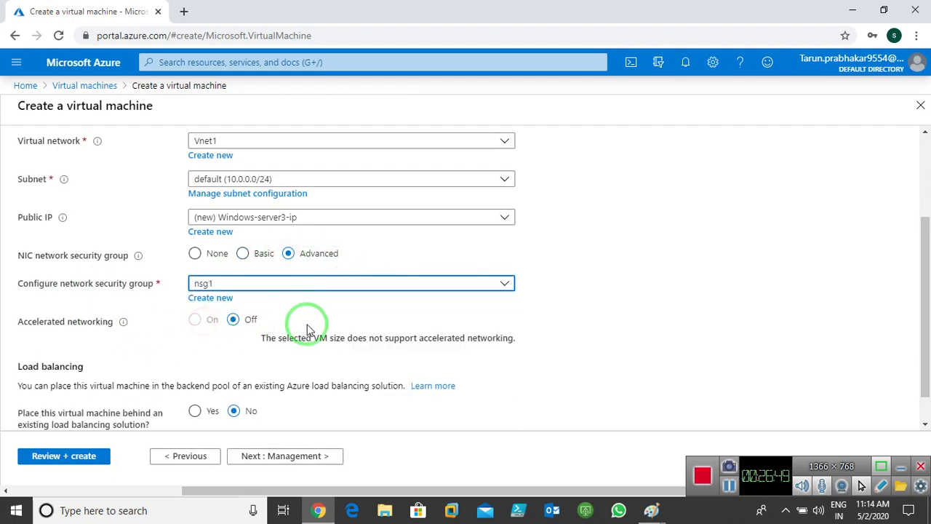
{"action": "scroll", "coordinate": [384, 377], "scroll_direction": "down", "scroll_amount": 1}
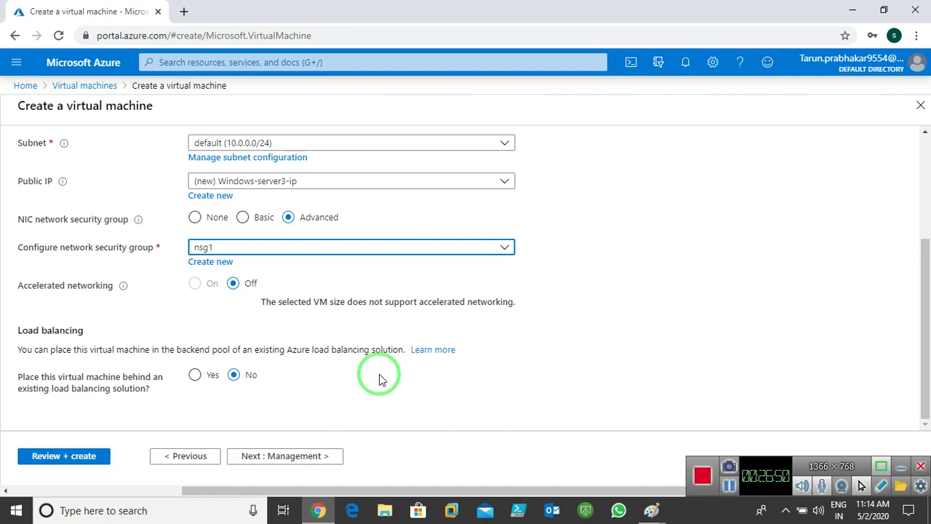
Step: Turn off boot diagnostics for Windows-server3 and proceed to its tags, leaving the advanced settings at their defaults
{"action": "left_click", "coordinate": [256, 455]}
{"action": "left_click", "coordinate": [234, 329]}
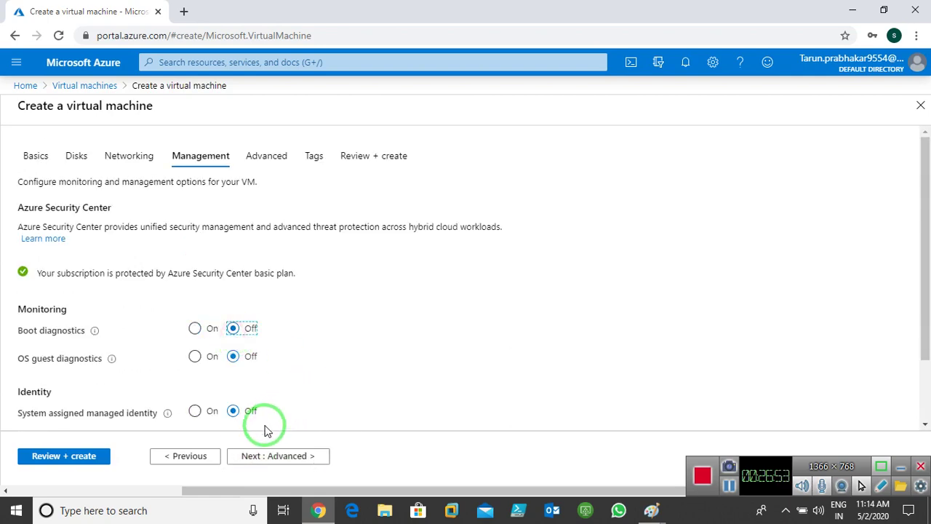
{"action": "left_click", "coordinate": [248, 455]}
{"action": "left_click", "coordinate": [251, 457]}
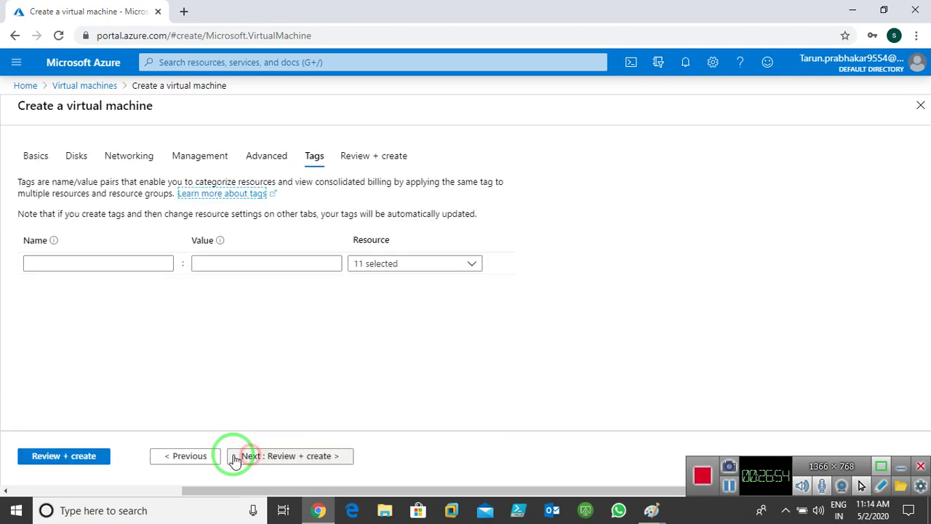
Step: Tag the Windows-server3 resources with the name "Name" and the existing value "Windows"
{"action": "left_click", "coordinate": [127, 262]}
{"action": "type", "text": "Name"}
{"action": "key", "text": "Tab"}
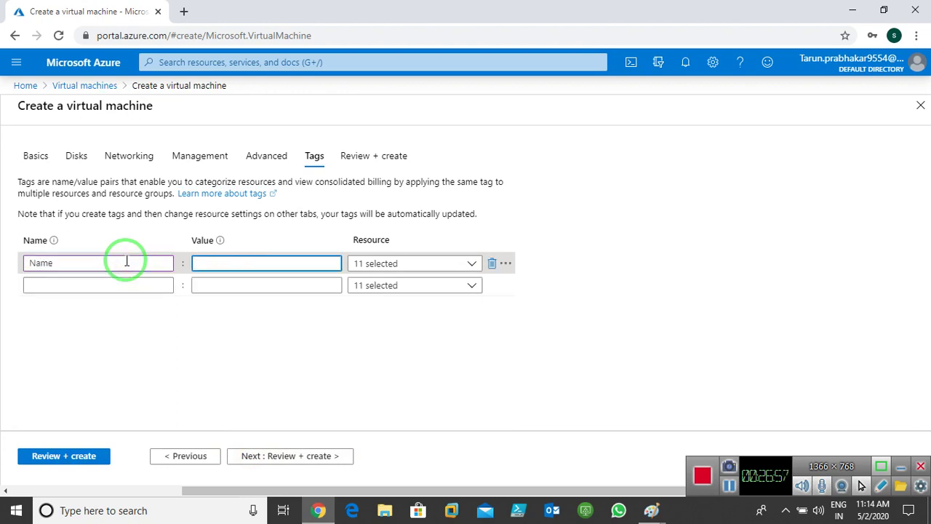
{"action": "type", "text": "Wineo"}
{"action": "key", "text": "BackSpace"}
{"action": "key", "text": "BackSpace"}
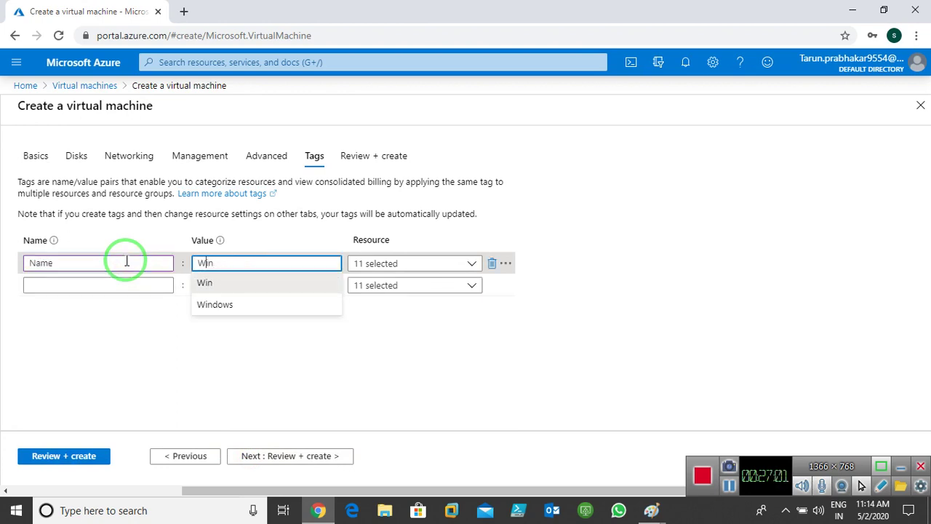
{"action": "left_click", "coordinate": [215, 304]}
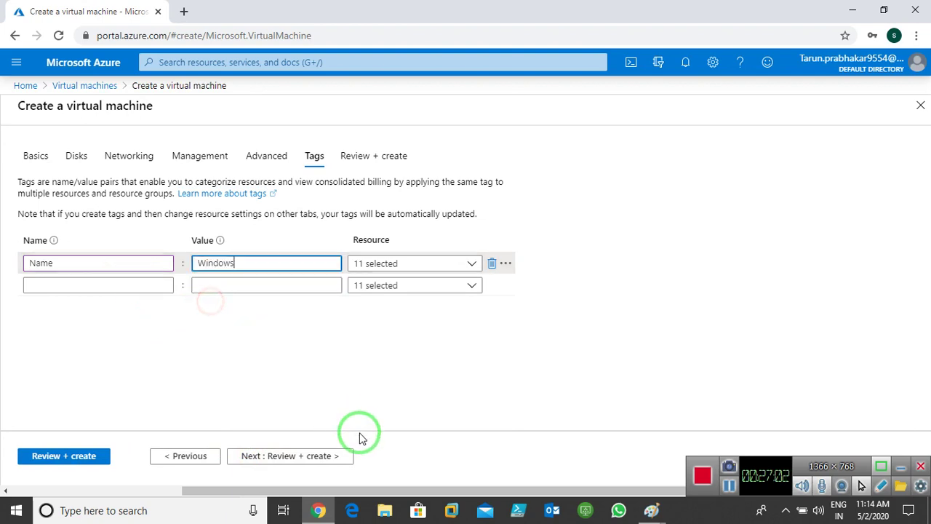
Step: Validate and create Windows-server3, and return to the list of virtual machines once its deployment has finished
{"action": "left_click", "coordinate": [291, 455]}
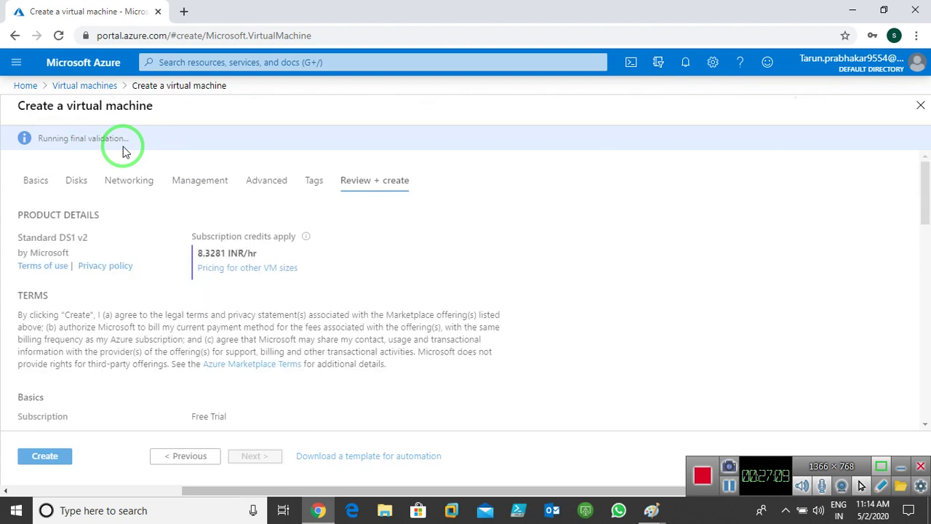
{"action": "left_click", "coordinate": [29, 455]}
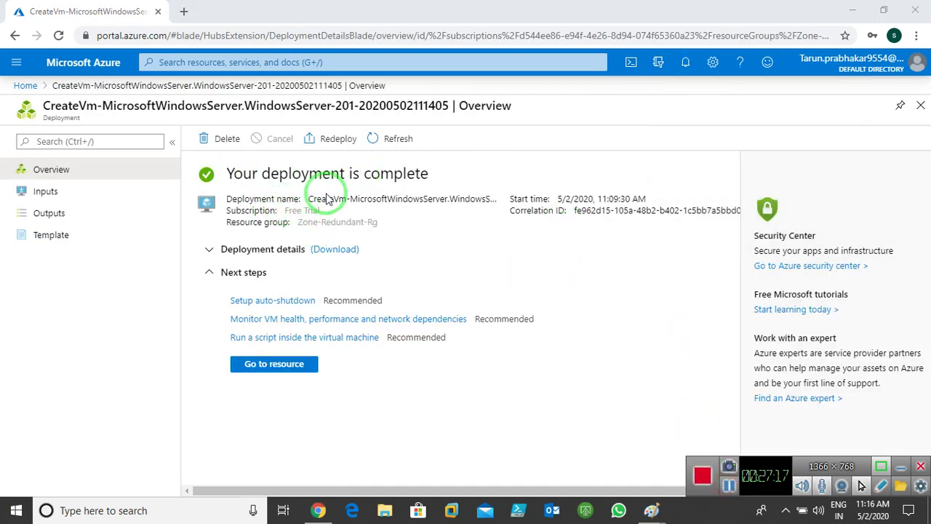
{"action": "left_click", "coordinate": [26, 85]}
{"action": "left_click", "coordinate": [200, 153]}
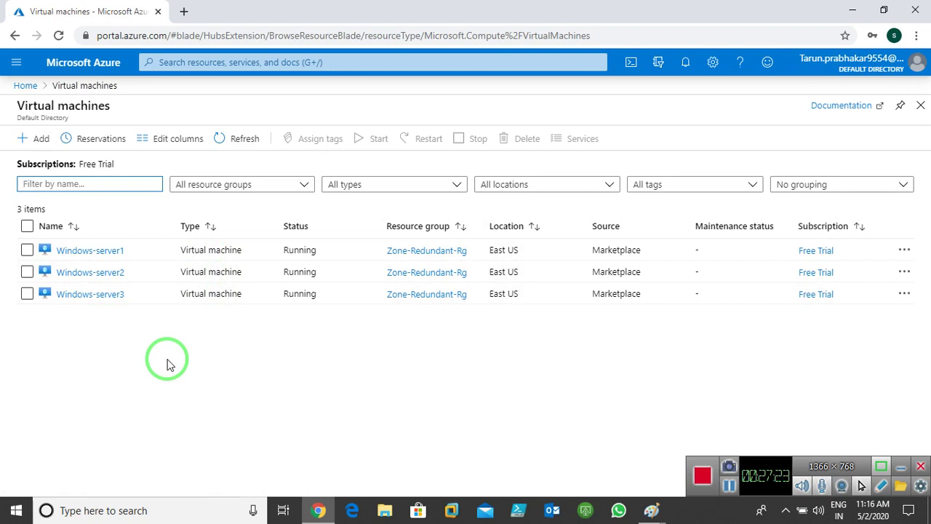
Step: Open the ZR-PLB load balancer from the list of load balancers and look at its frontend IP configuration
{"action": "left_click", "coordinate": [23, 86]}
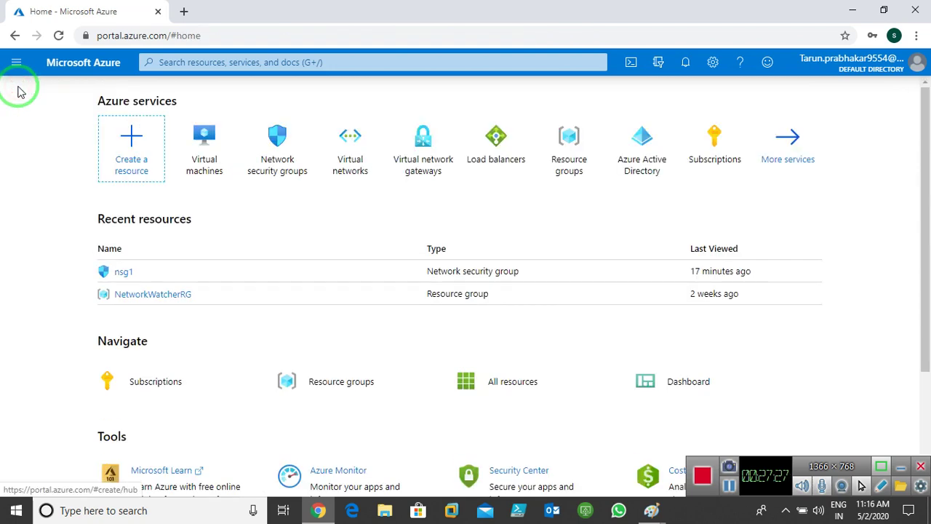
{"action": "left_click", "coordinate": [482, 141]}
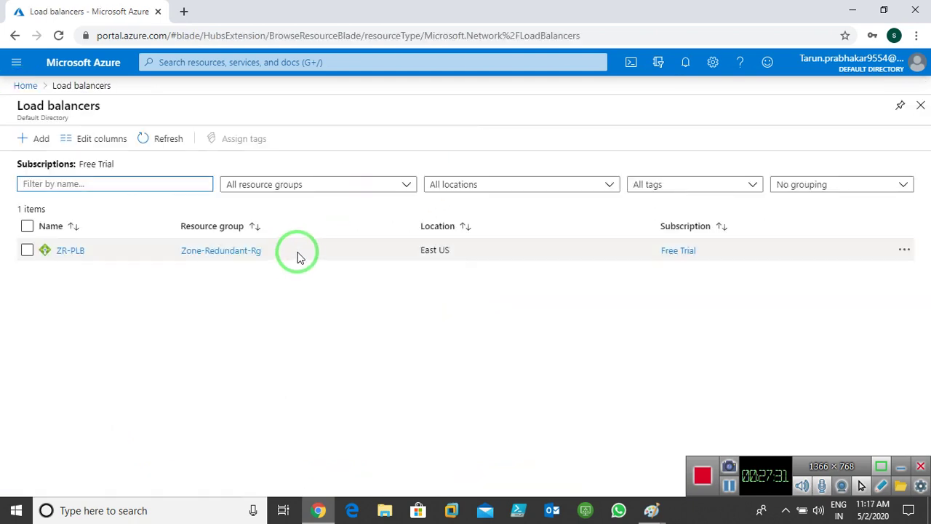
{"action": "left_click", "coordinate": [63, 255]}
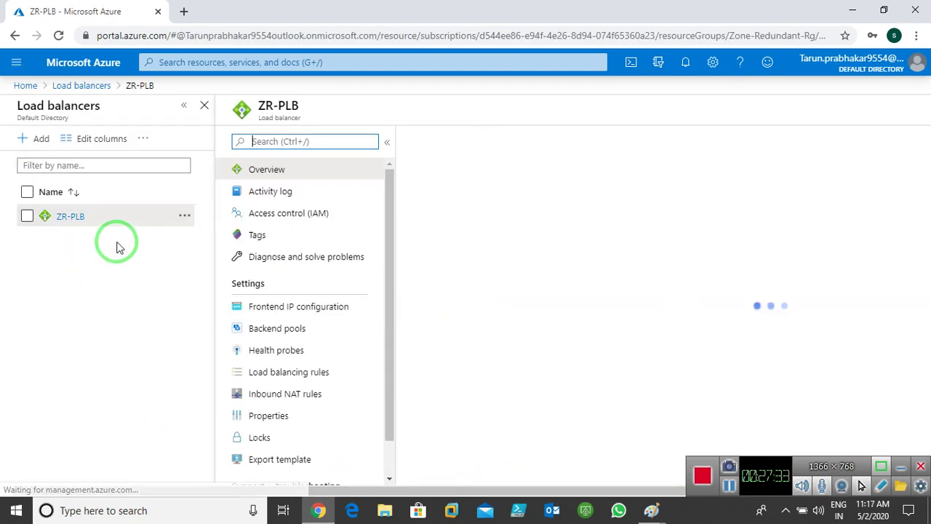
{"action": "left_click", "coordinate": [184, 106]}
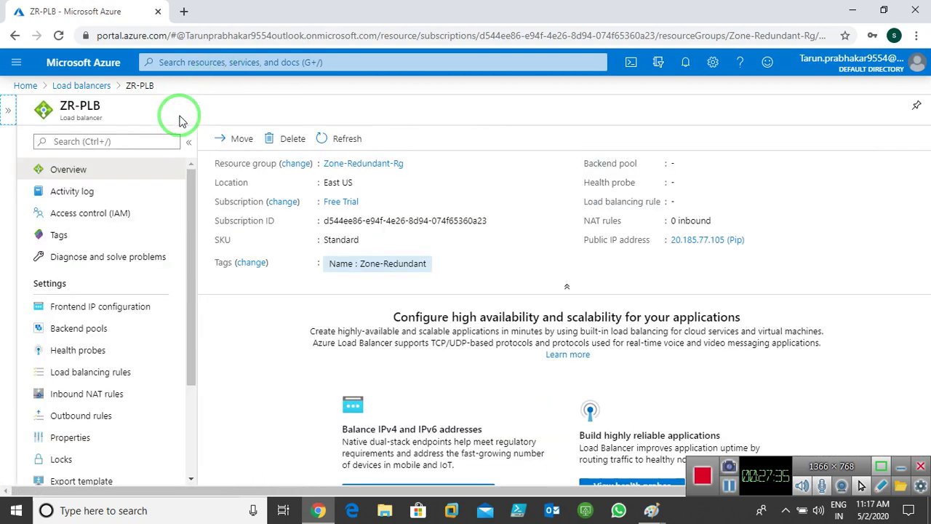
{"action": "left_click_drag", "start_coordinate": [191, 308], "coordinate": [189, 340]}
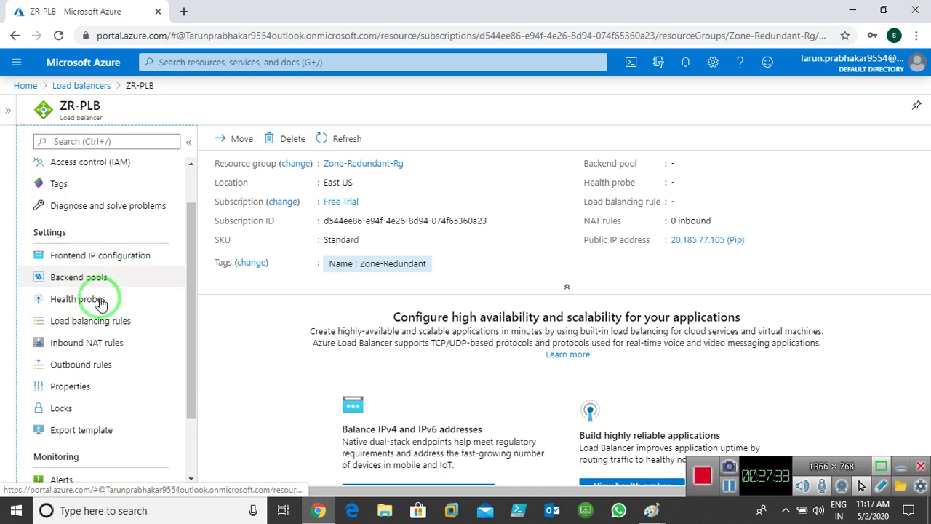
{"action": "left_click", "coordinate": [81, 255]}
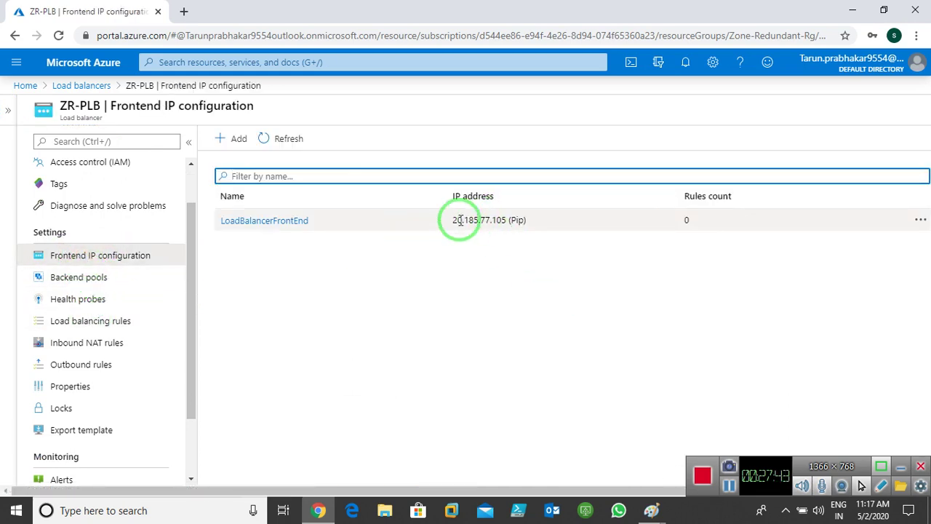
Step: Start a new backend pool for ZR-PLB named "Pool1" and assign it to the virtual network Vnet1
{"action": "left_click", "coordinate": [80, 278]}
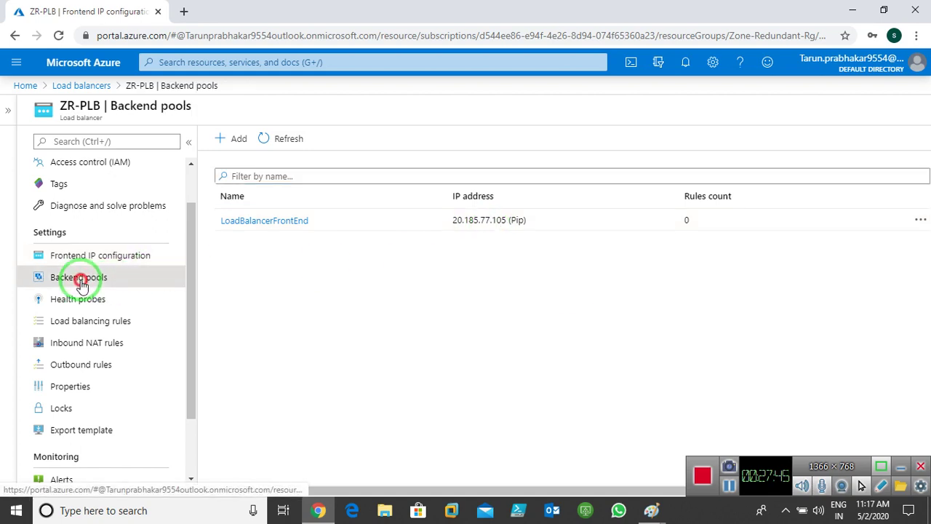
{"action": "left_click", "coordinate": [227, 140]}
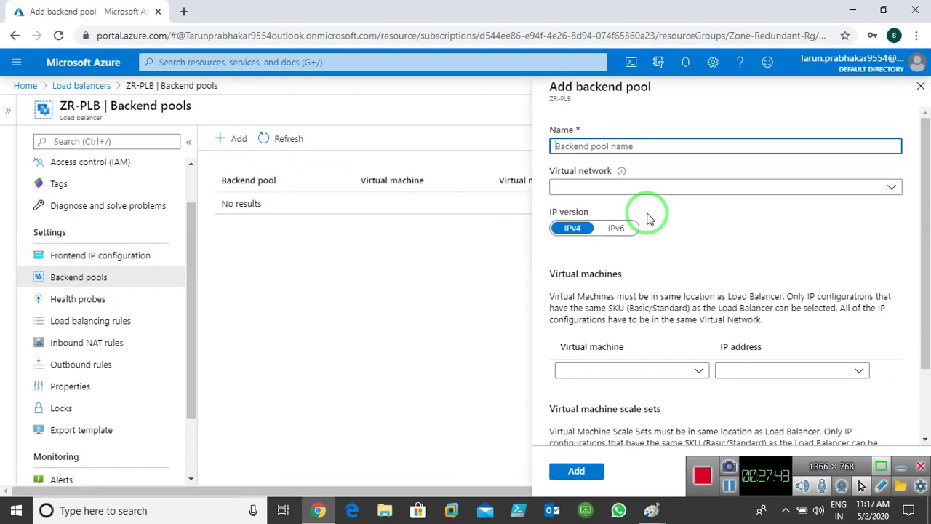
{"action": "left_click", "coordinate": [584, 146]}
{"action": "type", "text": "Pool1"}
{"action": "left_click", "coordinate": [598, 190]}
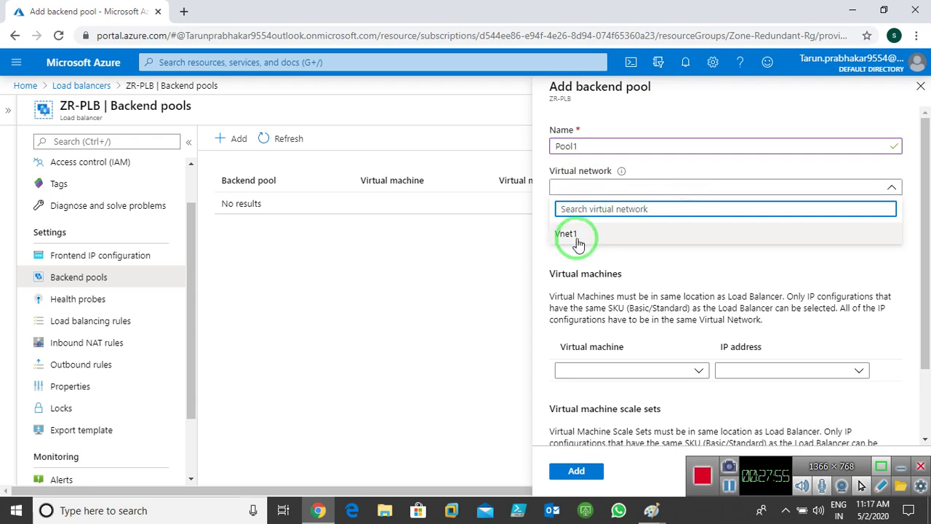
{"action": "left_click", "coordinate": [572, 233]}
{"action": "scroll", "coordinate": [720, 334], "scroll_direction": "down", "scroll_amount": 2}
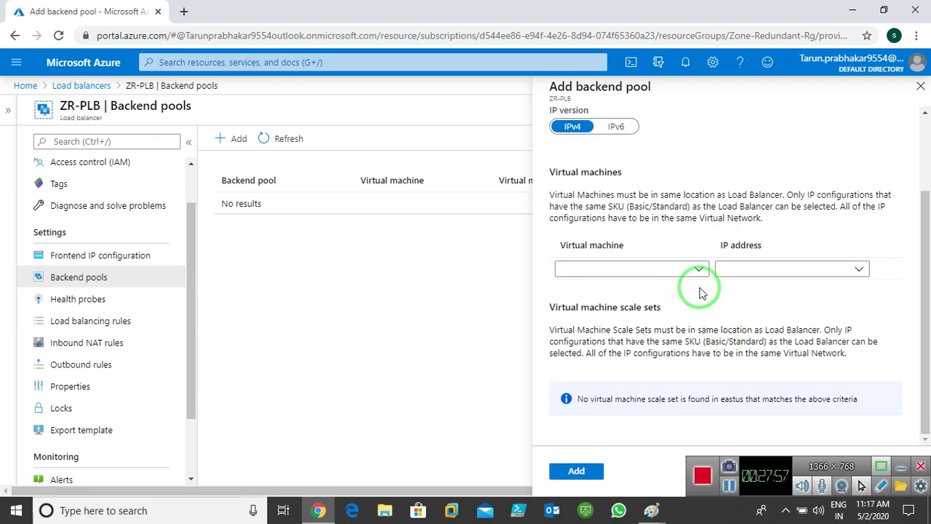
Step: Include Windows-server1 with ipconfig1 (10.0.0.4) and Windows-server2 with ipconfig1 (10.0.0.5) in the backend pool
{"action": "left_click", "coordinate": [649, 270]}
{"action": "left_click", "coordinate": [611, 309]}
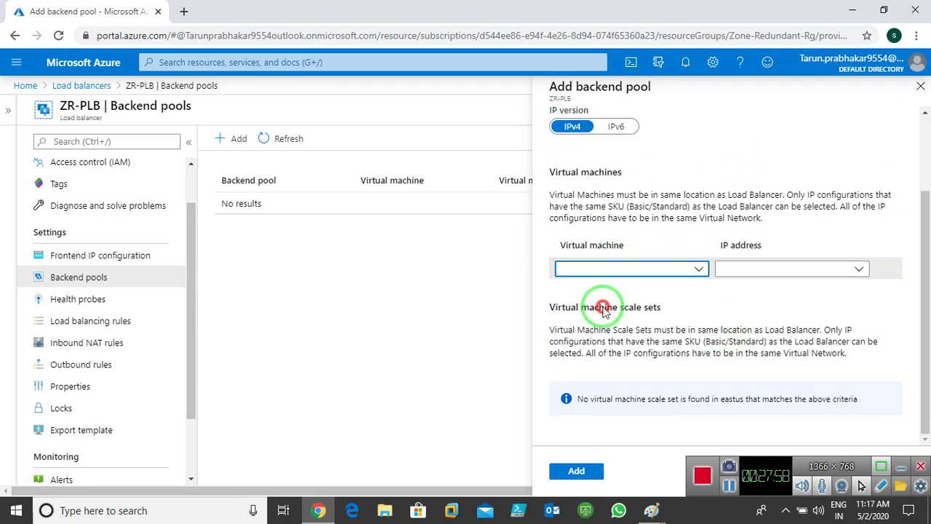
{"action": "left_click", "coordinate": [780, 275]}
{"action": "left_click", "coordinate": [769, 288]}
{"action": "left_click", "coordinate": [631, 291]}
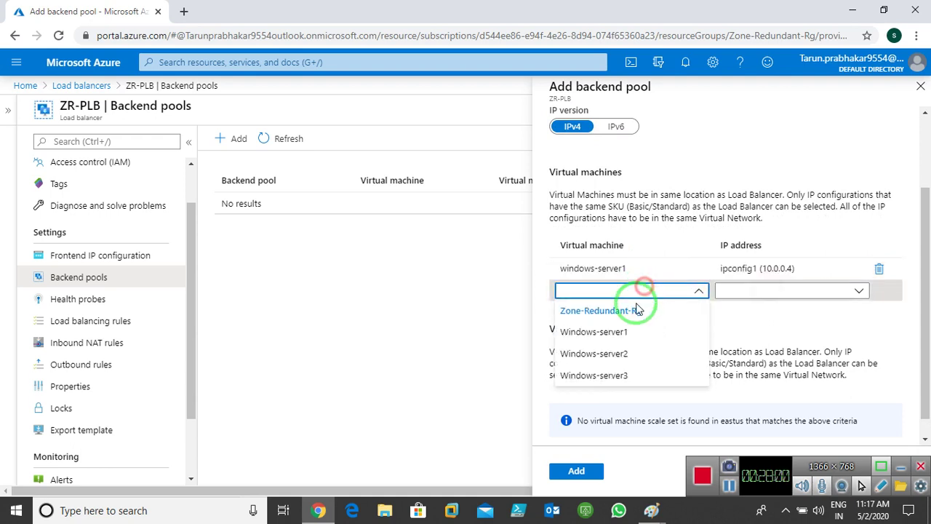
{"action": "left_click", "coordinate": [615, 352]}
{"action": "left_click", "coordinate": [770, 289]}
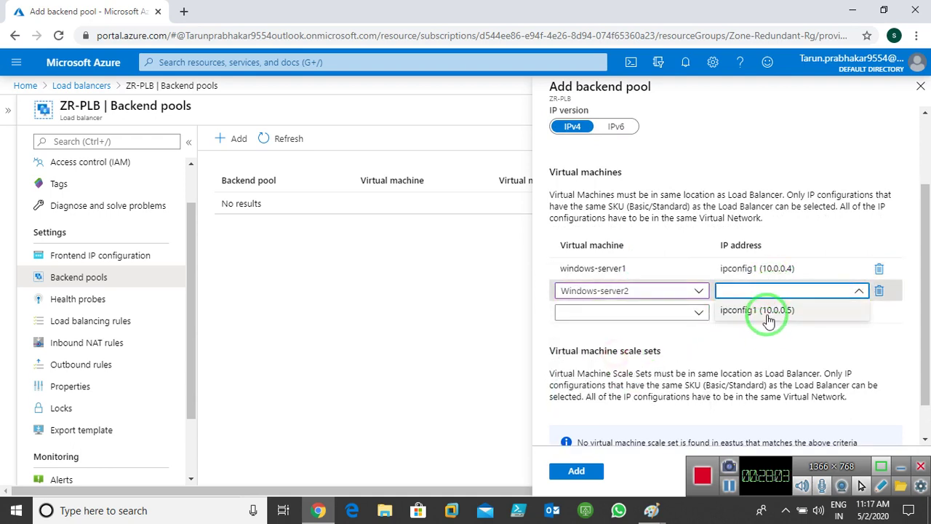
{"action": "left_click", "coordinate": [767, 313]}
Step: Include Windows-server3 with ipconfig1 (10.0.0.6) in the backend pool and create the pool
{"action": "left_click", "coordinate": [659, 314]}
{"action": "left_click", "coordinate": [613, 395]}
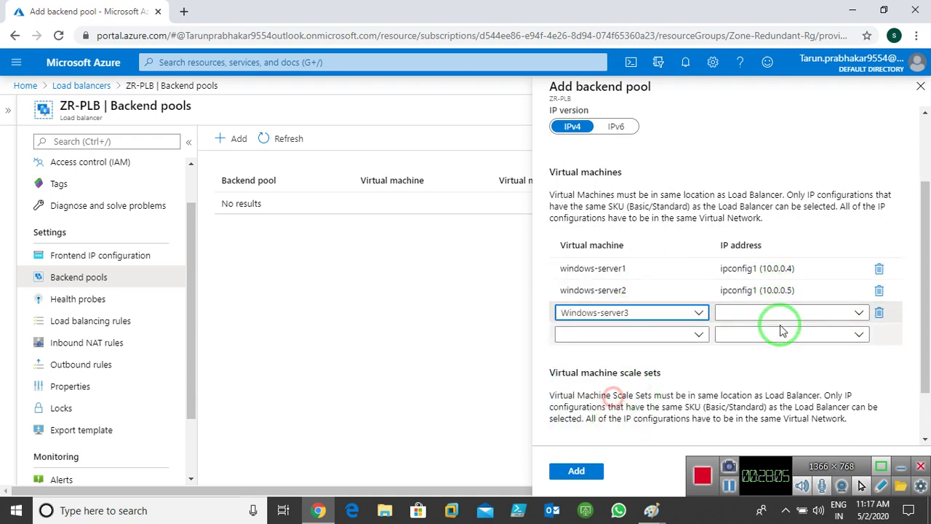
{"action": "left_click", "coordinate": [781, 314]}
{"action": "left_click", "coordinate": [772, 331]}
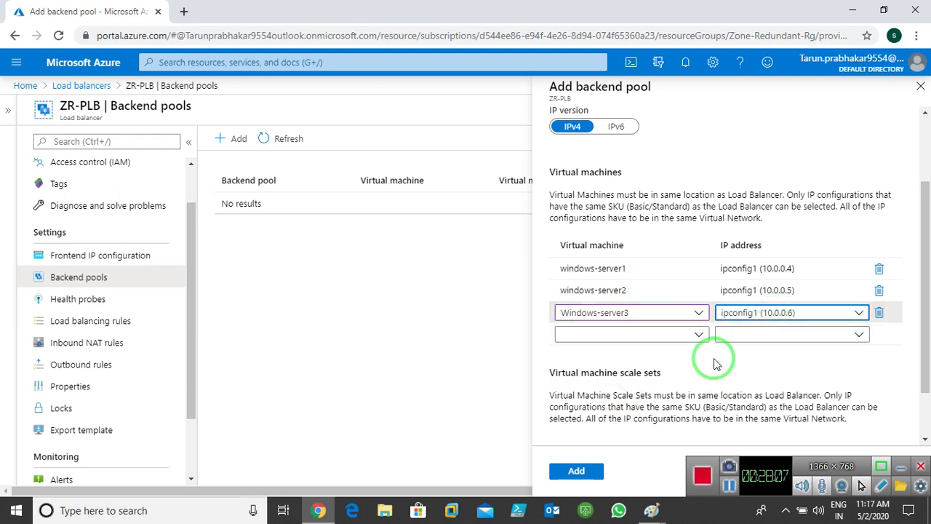
{"action": "scroll", "coordinate": [713, 342], "scroll_direction": "up", "scroll_amount": 2}
{"action": "scroll", "coordinate": [723, 266], "scroll_direction": "down", "scroll_amount": 3}
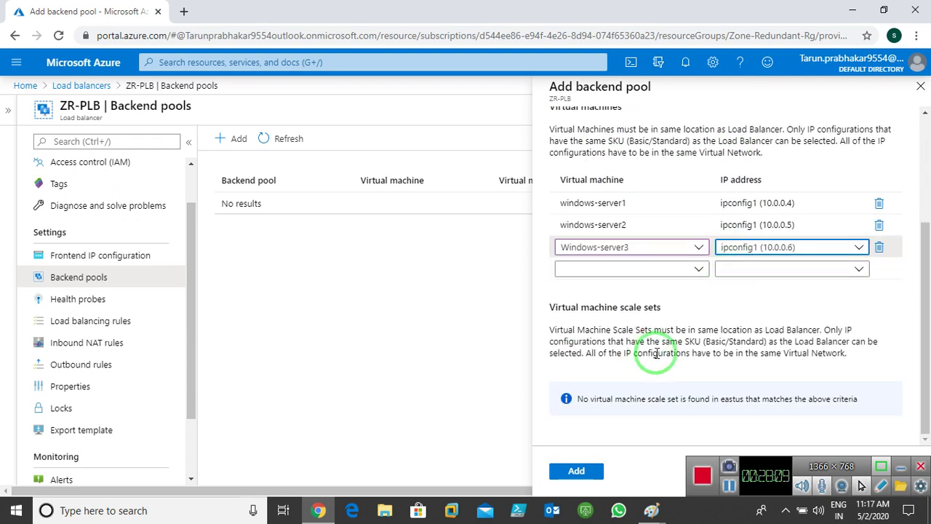
{"action": "left_click", "coordinate": [575, 473]}
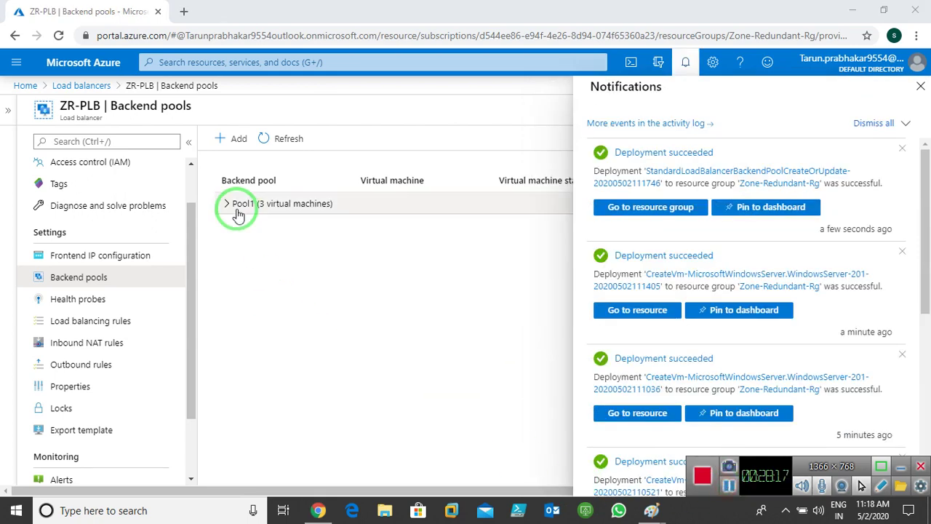
Step: Expand Pool1 to check its virtual machines, their status and private IP addresses, with the notifications closed
{"action": "left_click", "coordinate": [225, 206]}
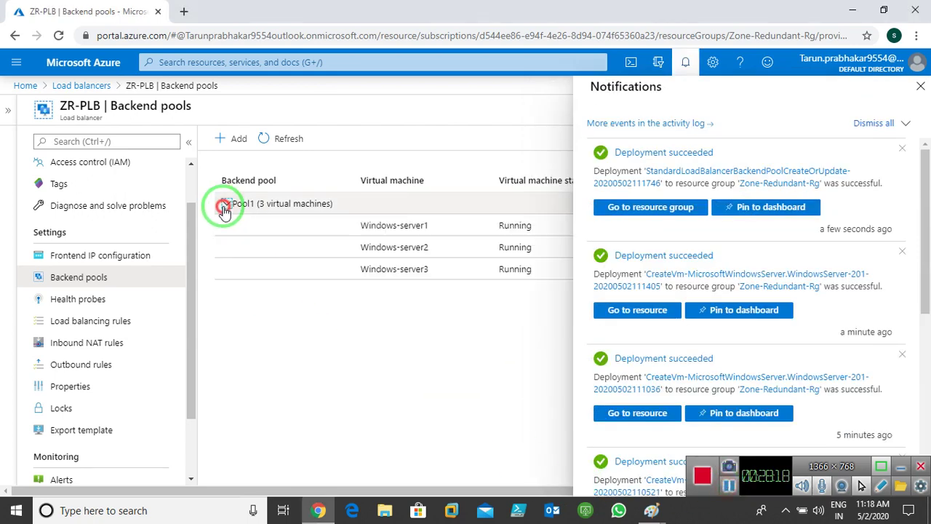
{"action": "left_click", "coordinate": [684, 62]}
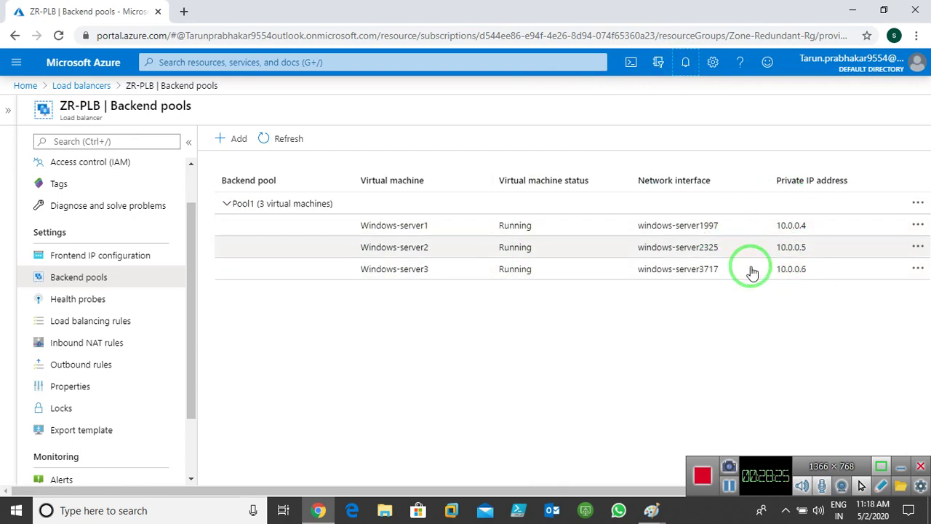
{"action": "left_click", "coordinate": [228, 206]}
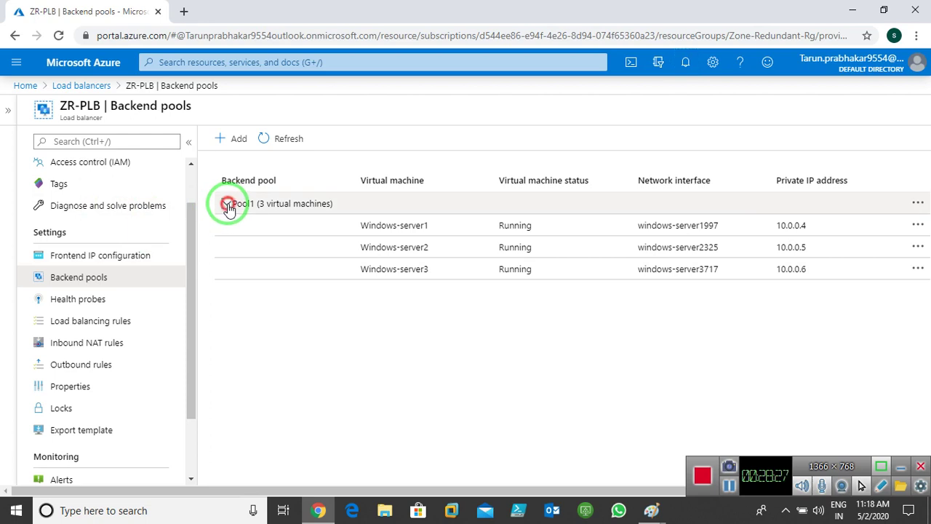
Step: Create a health probe named "Probe-01" for ZR-PLB, keeping TCP, port 80, a 5-second interval and an unhealthy threshold of 2
{"action": "left_click", "coordinate": [65, 300]}
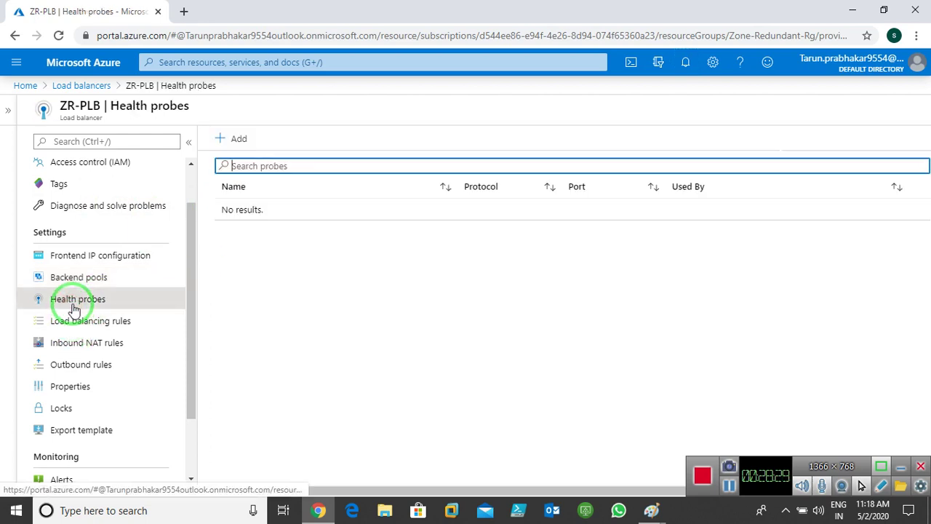
{"action": "left_click", "coordinate": [222, 139]}
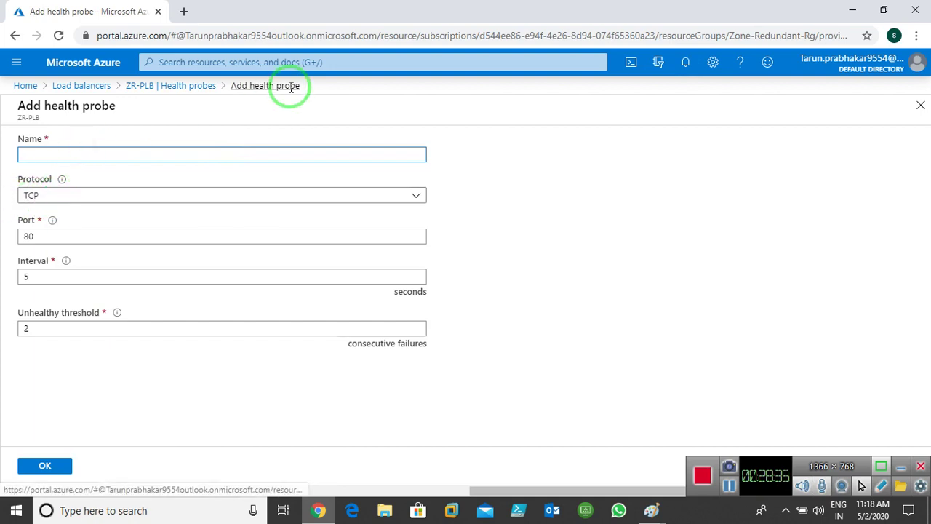
{"action": "type", "text": "obe-01"}
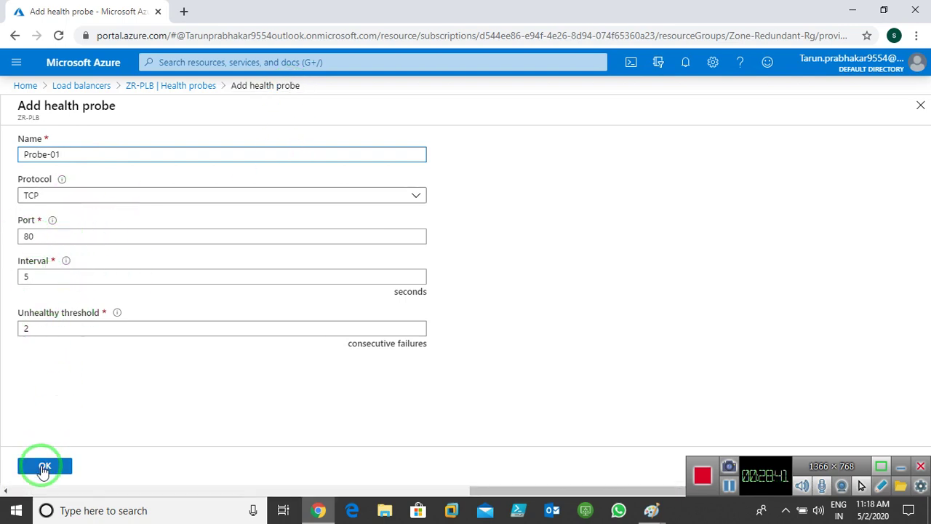
{"action": "left_click", "coordinate": [39, 471]}
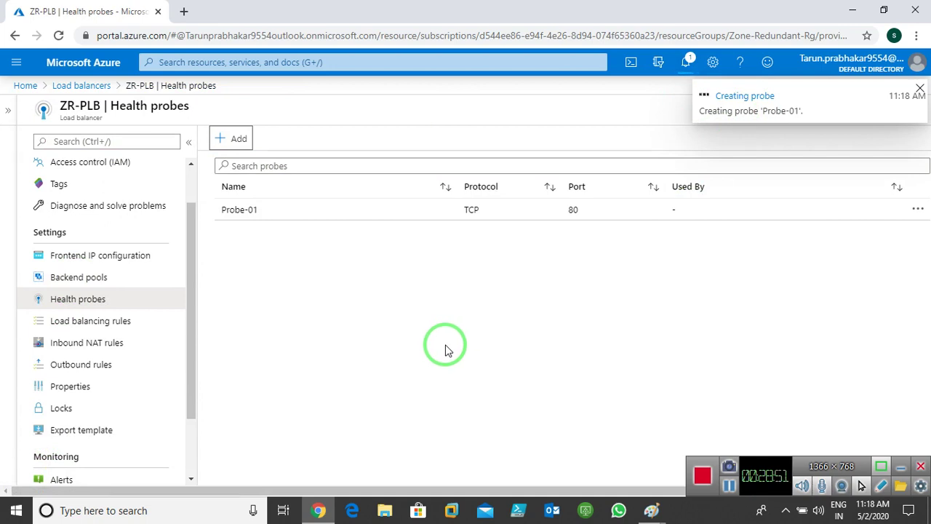
Step: Review the settings of Probe-01, return to the health probes list and check the notification about its creation
{"action": "left_click", "coordinate": [335, 213]}
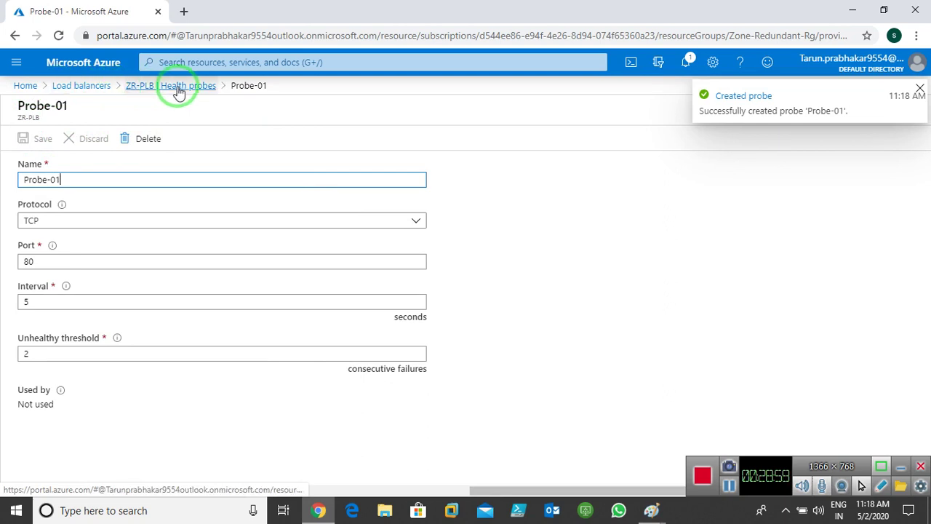
{"action": "left_click", "coordinate": [13, 37]}
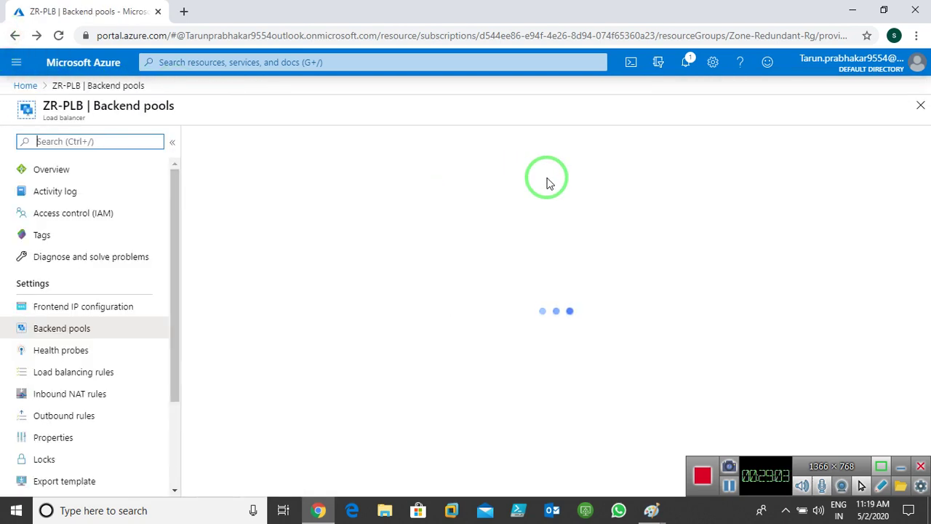
{"action": "left_click", "coordinate": [73, 349]}
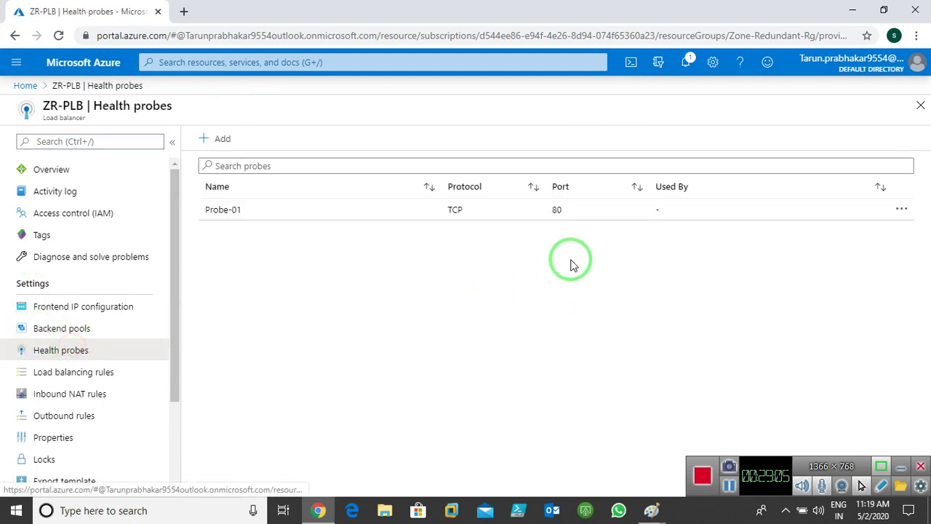
{"action": "left_click", "coordinate": [687, 64]}
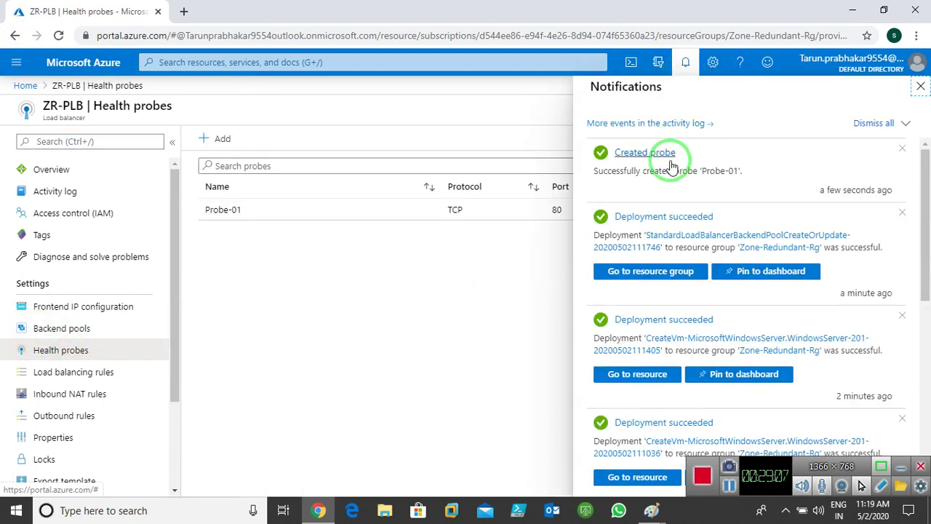
{"action": "left_click", "coordinate": [921, 88]}
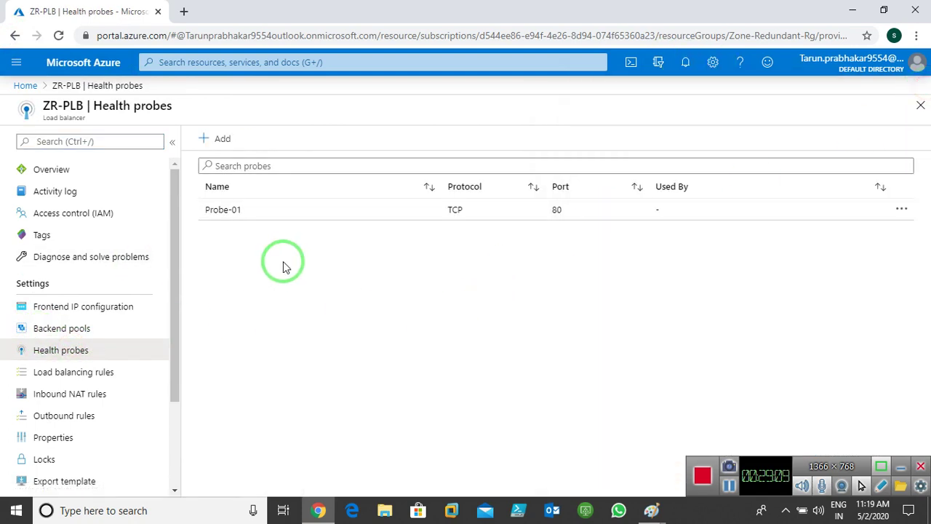
Step: Create load balancing rule "Rule1" for ZR-PLB with IPv4, TCP, port and backend port 80, Pool1, Probe-01, no session persistence and a 4-minute idle timeout
{"action": "left_click", "coordinate": [84, 380]}
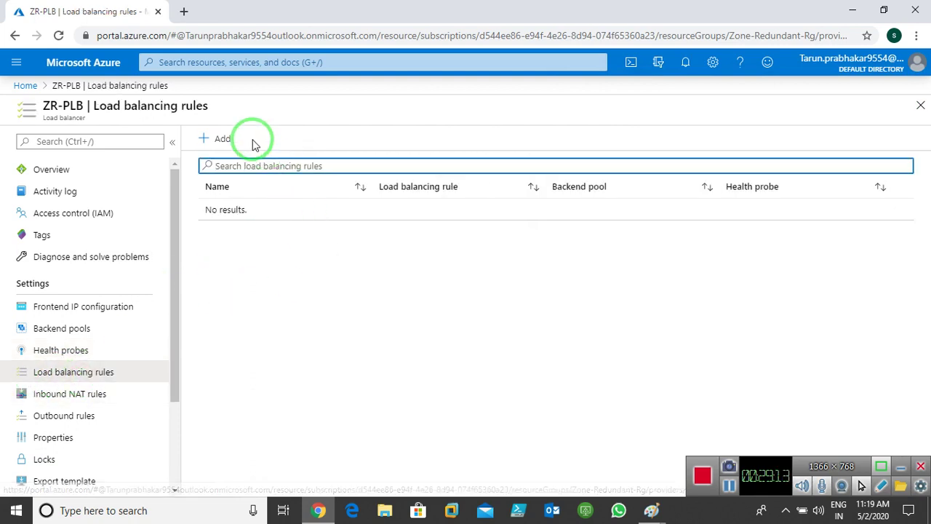
{"action": "left_click", "coordinate": [213, 140]}
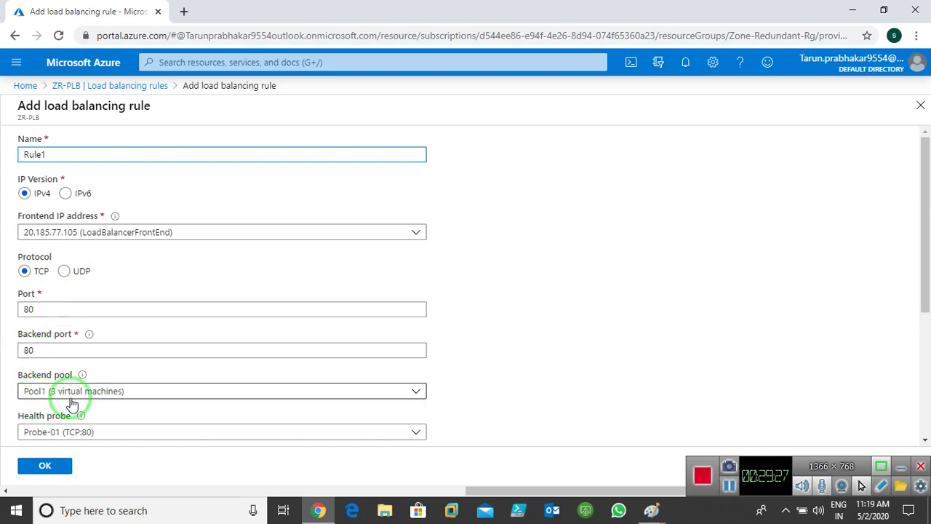
{"action": "scroll", "coordinate": [296, 344], "scroll_direction": "down", "scroll_amount": 2}
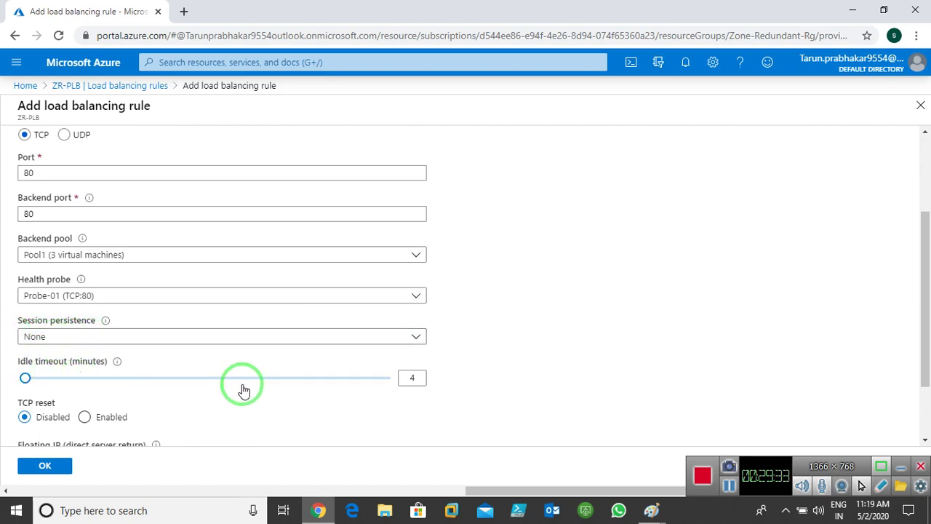
{"action": "scroll", "coordinate": [270, 396], "scroll_direction": "down", "scroll_amount": 2}
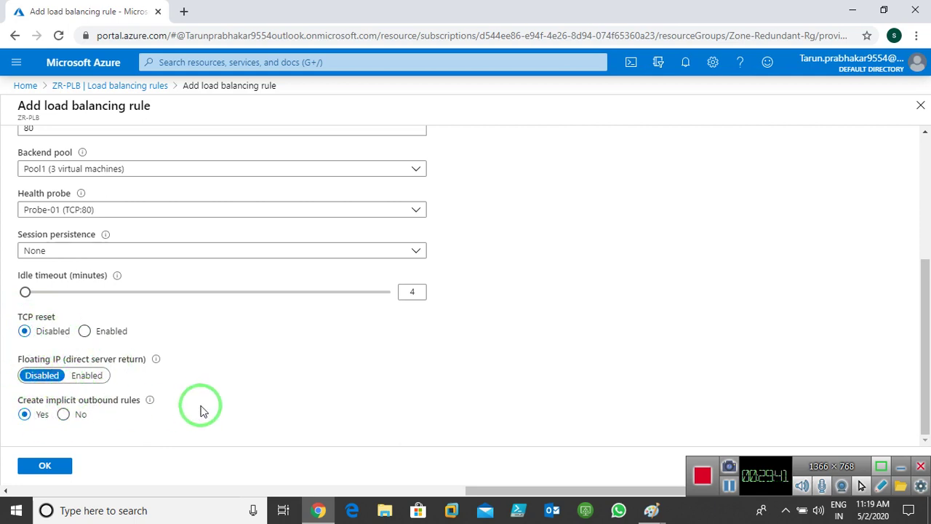
{"action": "scroll", "coordinate": [262, 337], "scroll_direction": "up", "scroll_amount": 1}
{"action": "scroll", "coordinate": [262, 337], "scroll_direction": "down", "scroll_amount": 1}
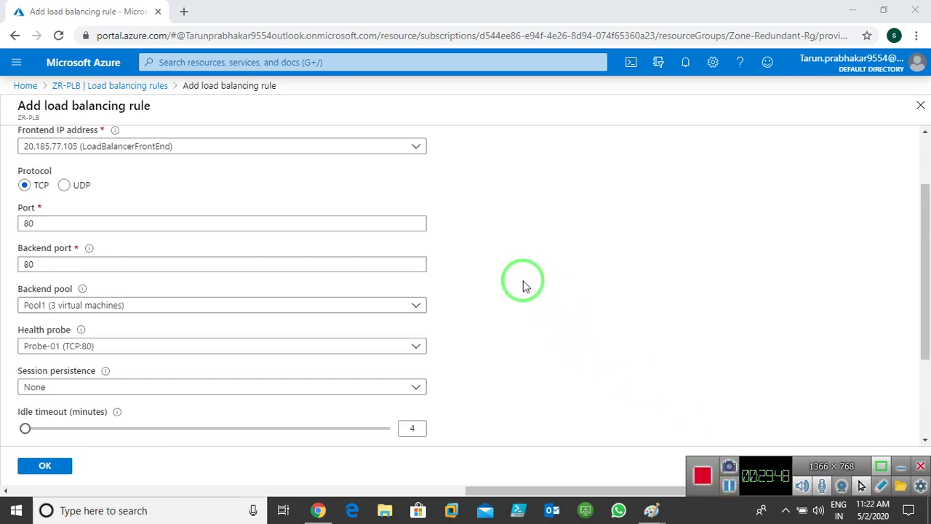
{"action": "scroll", "coordinate": [239, 287], "scroll_direction": "up", "scroll_amount": 2}
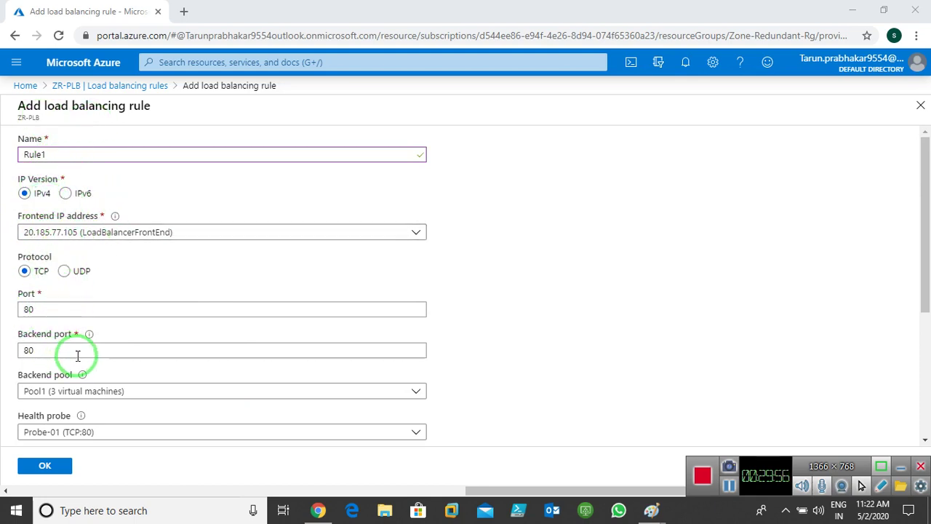
{"action": "scroll", "coordinate": [77, 355], "scroll_direction": "down", "scroll_amount": 1}
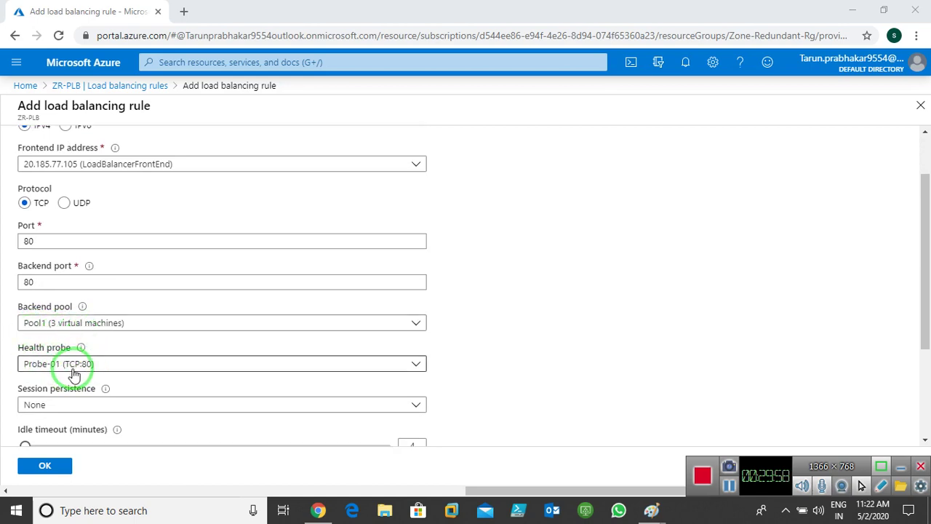
{"action": "scroll", "coordinate": [92, 395], "scroll_direction": "down", "scroll_amount": 1}
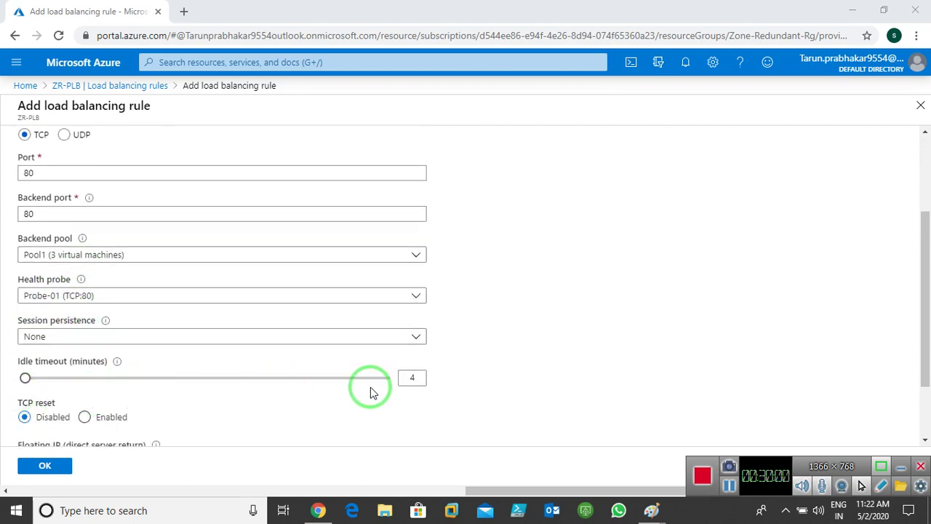
{"action": "left_click", "coordinate": [45, 468]}
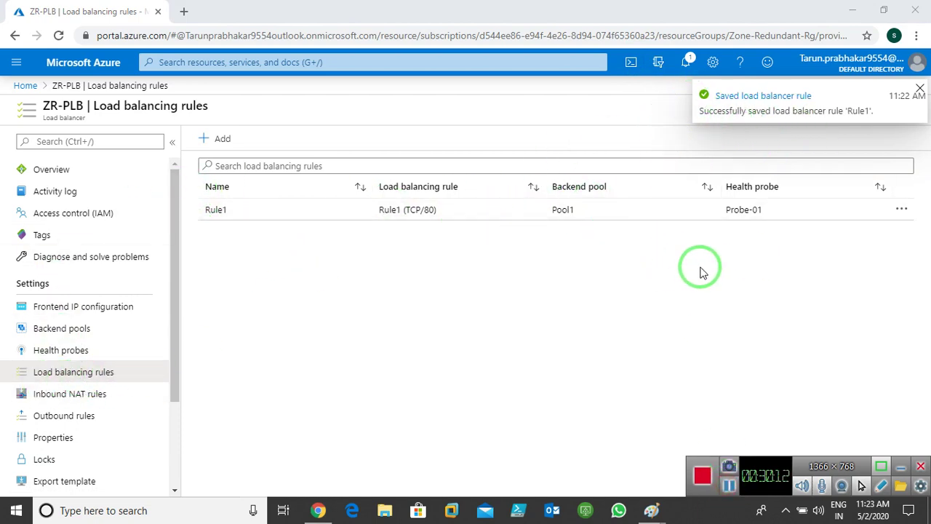
{"action": "left_click", "coordinate": [921, 90]}
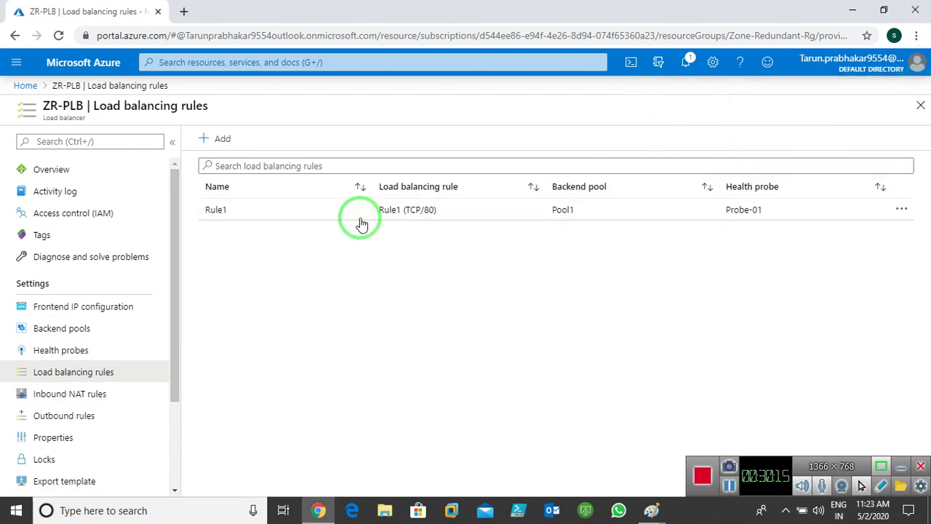
Step: Open Windows-server1 from the virtual machines list and download its RDP file for the public IP address on port 3389
{"action": "left_click", "coordinate": [24, 85]}
{"action": "left_click", "coordinate": [292, 153]}
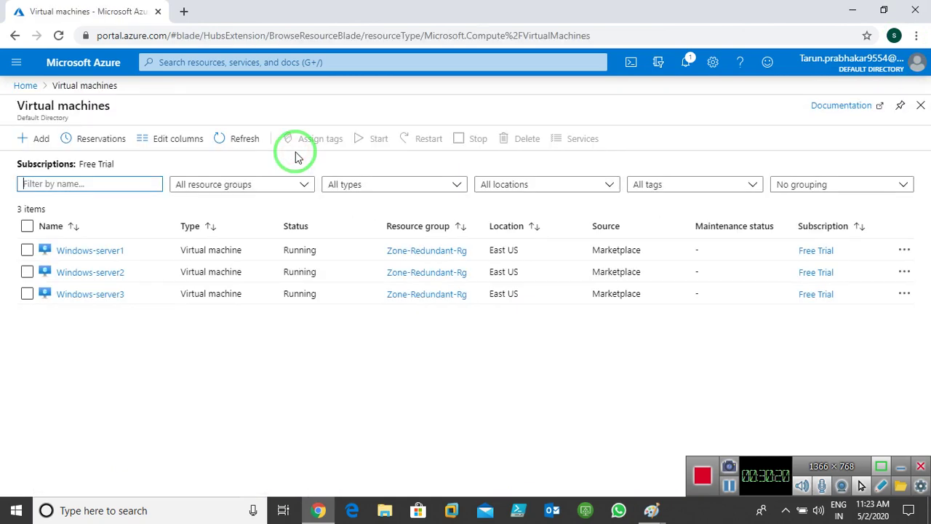
{"action": "left_click", "coordinate": [86, 250]}
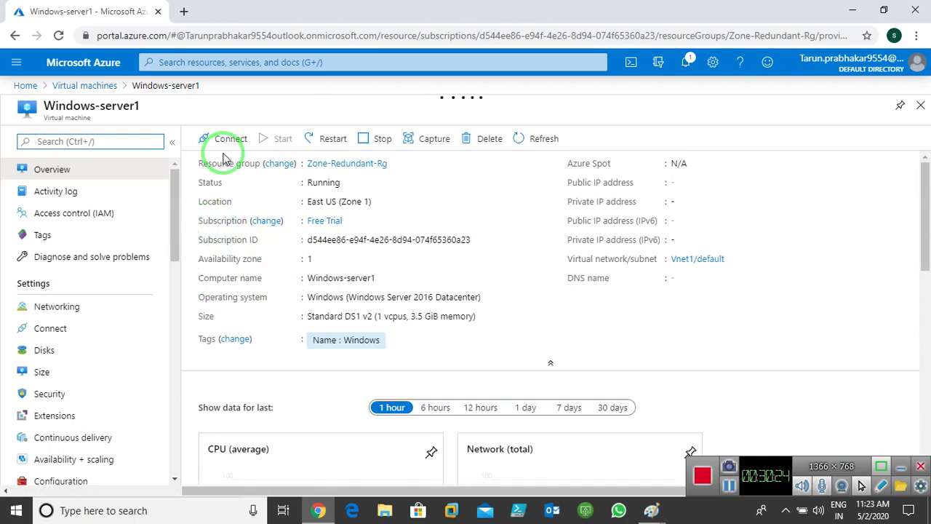
{"action": "left_click", "coordinate": [220, 140]}
{"action": "left_click", "coordinate": [217, 160]}
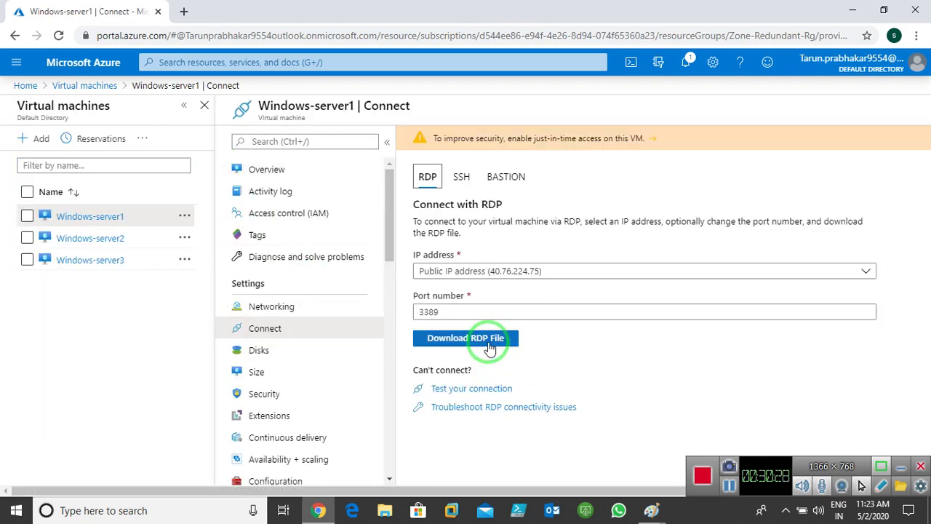
{"action": "left_click", "coordinate": [457, 340]}
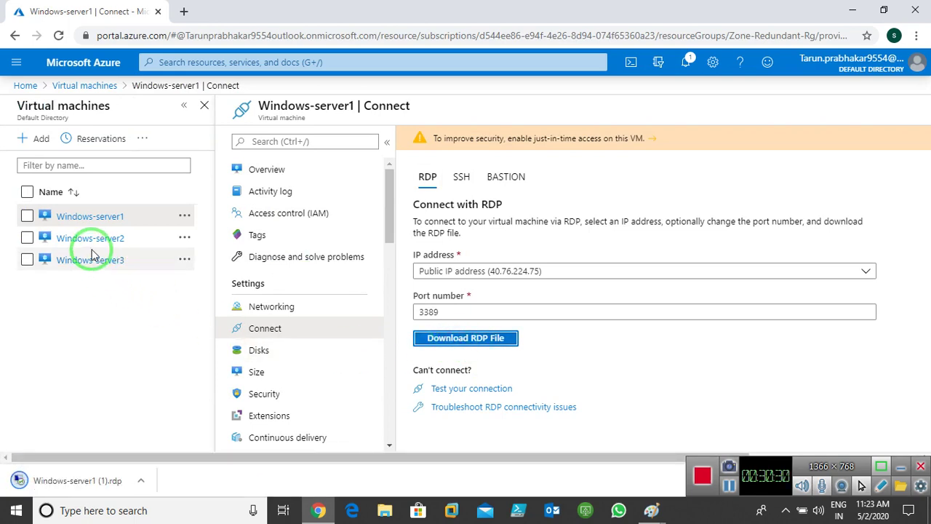
Step: Download the RDP files of Windows-server2 and Windows-server3 for their public IP addresses on port 3389
{"action": "left_click", "coordinate": [89, 246]}
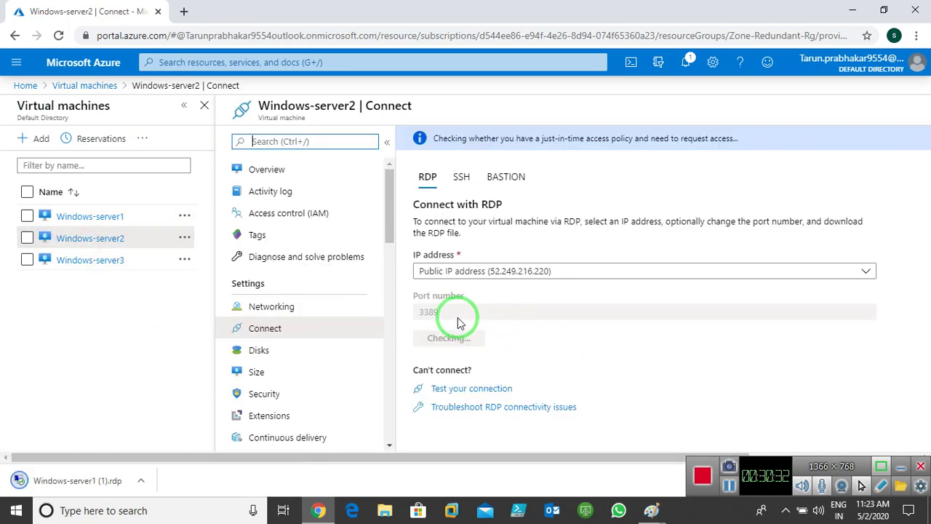
{"action": "left_click", "coordinate": [443, 339]}
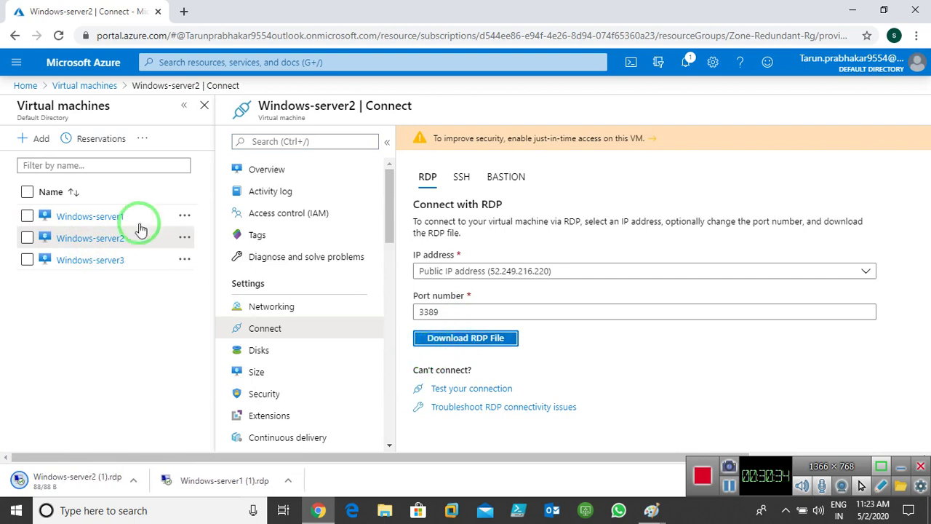
{"action": "left_click", "coordinate": [94, 266]}
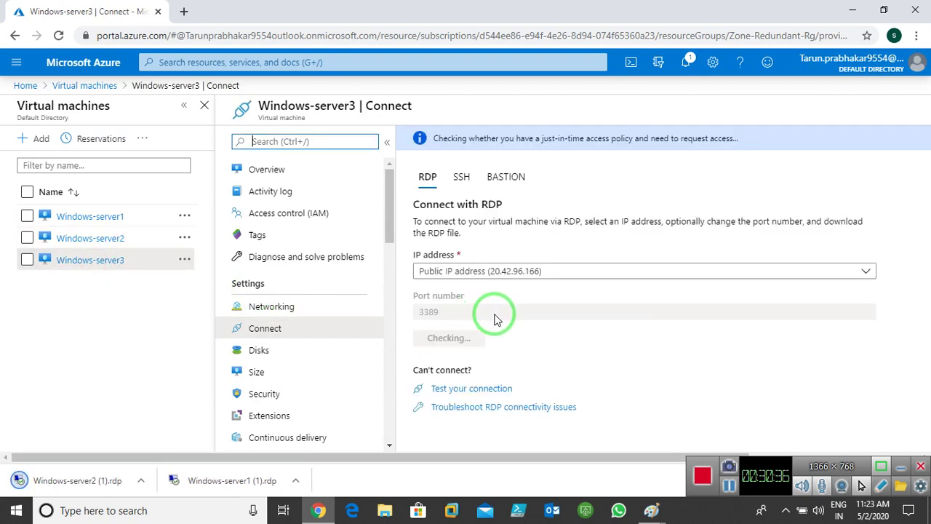
{"action": "left_click", "coordinate": [462, 339]}
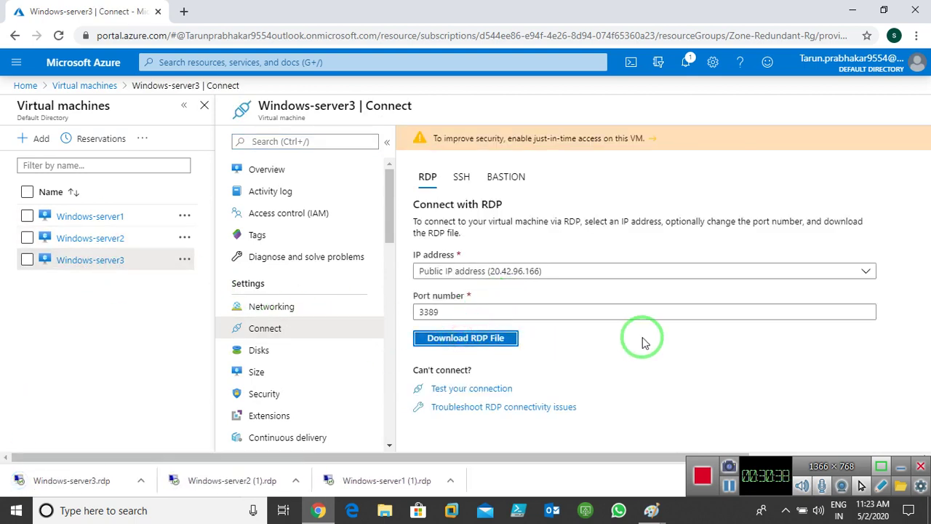
Step: Connect to Windows-server1 with its downloaded RDP file, entering the user name Administrator1 and the account password
{"action": "left_click", "coordinate": [407, 479]}
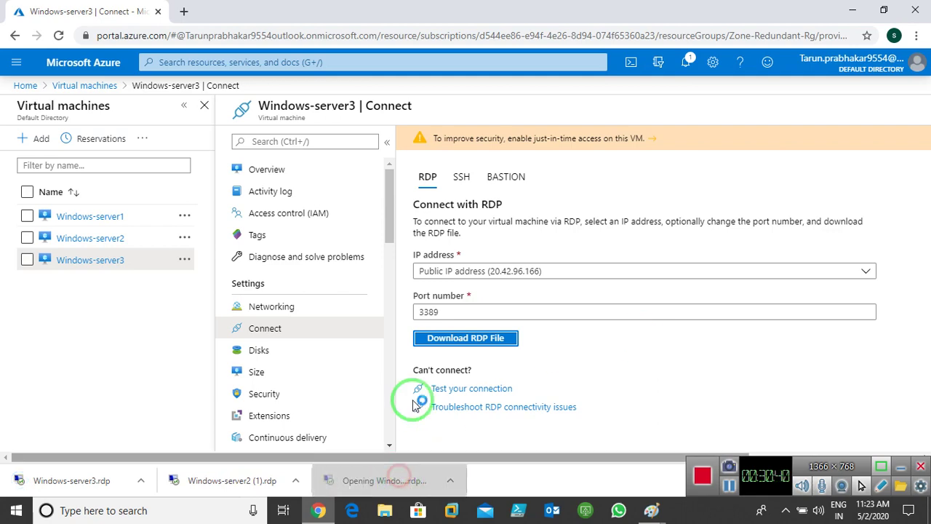
{"action": "left_click", "coordinate": [569, 327]}
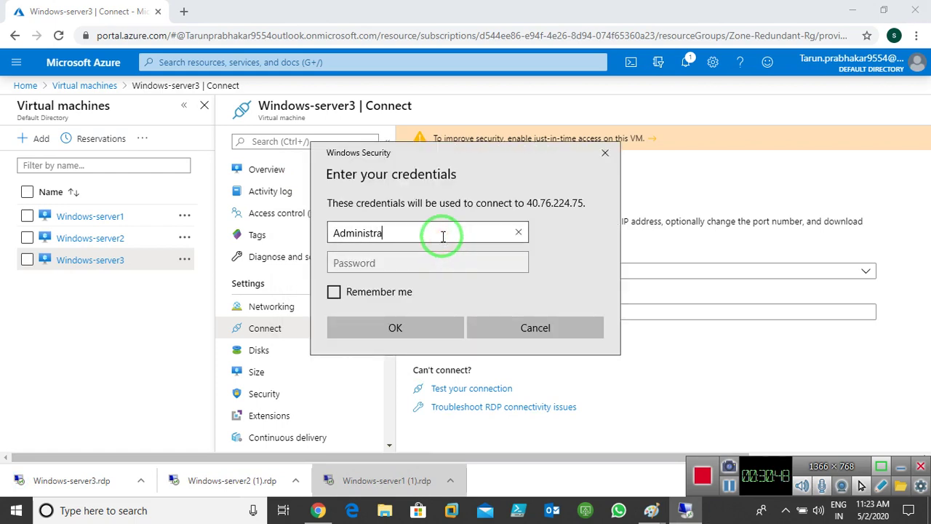
{"action": "type", "text": "1"}
{"action": "key", "text": "Tab"}
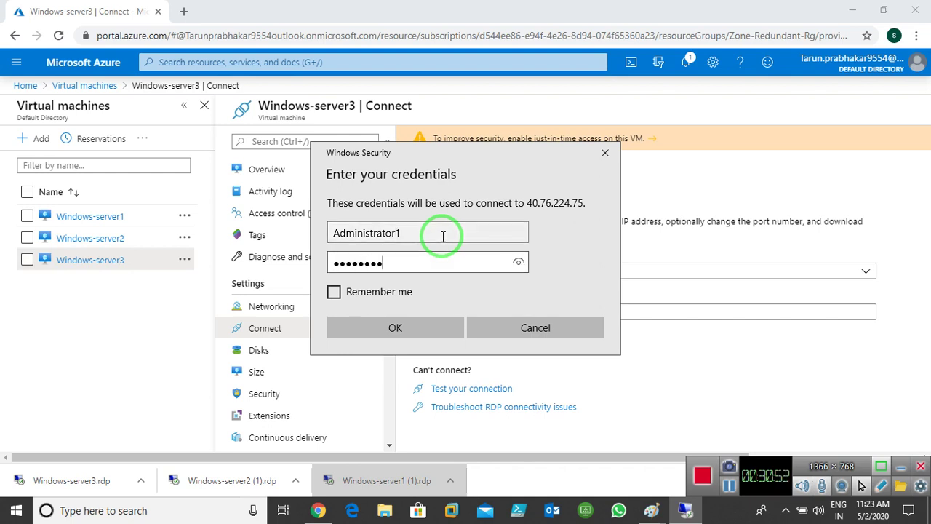
{"action": "key", "text": "Tab"}
{"action": "key", "text": "Tab"}
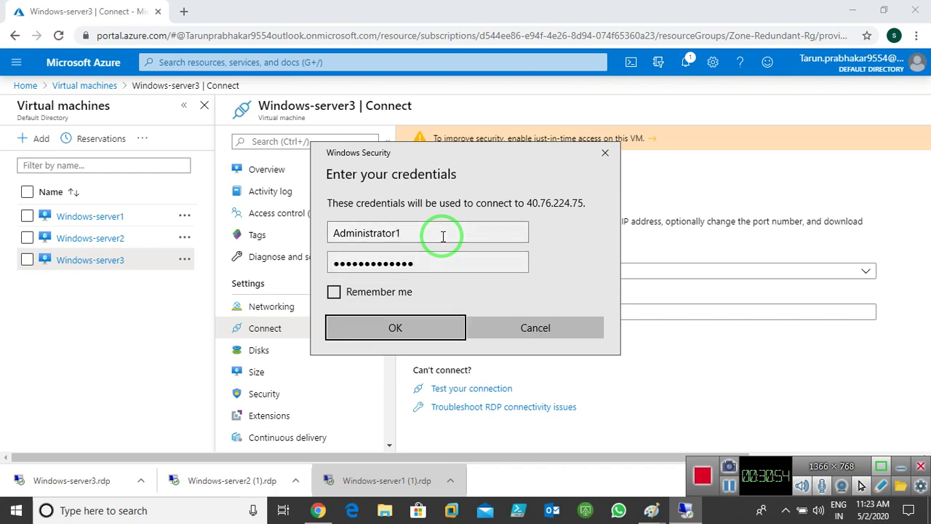
{"action": "key", "text": "Return"}
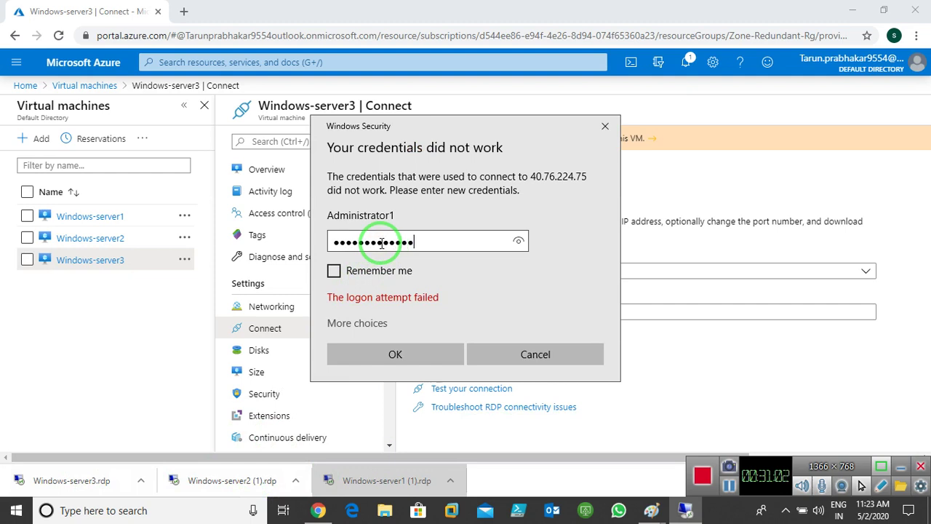
{"action": "key", "text": "Return"}
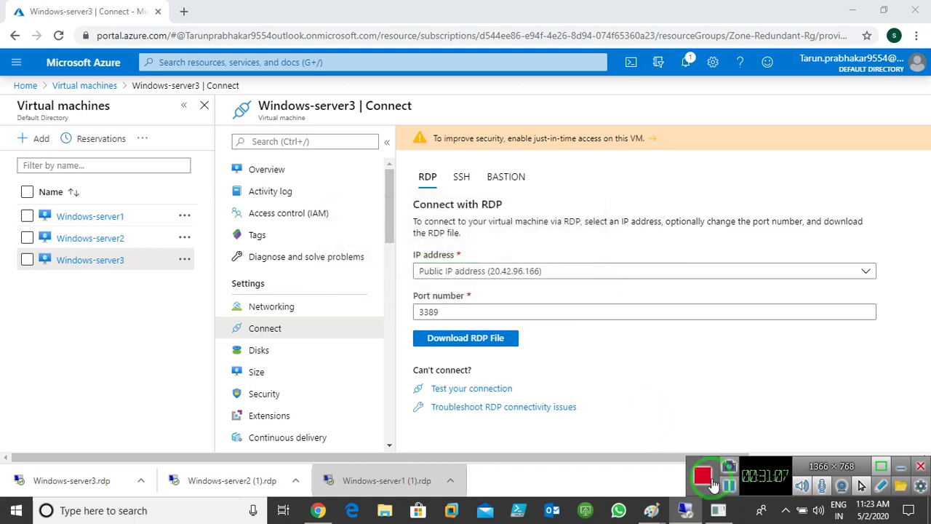
Step: Switch to the open remote desktop session of Windows-server1 at 40.76.224.5
{"action": "left_click", "coordinate": [727, 487]}
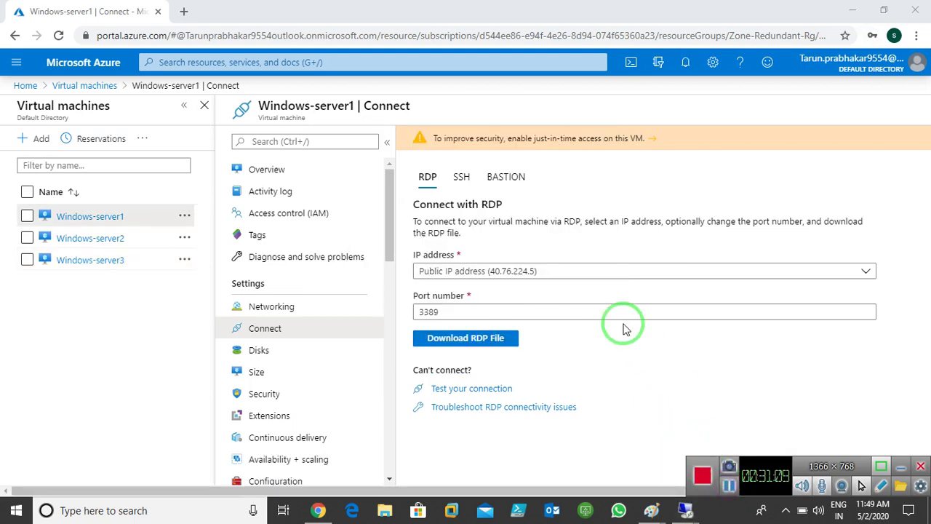
{"action": "mouse_move", "coordinate": [686, 511]}
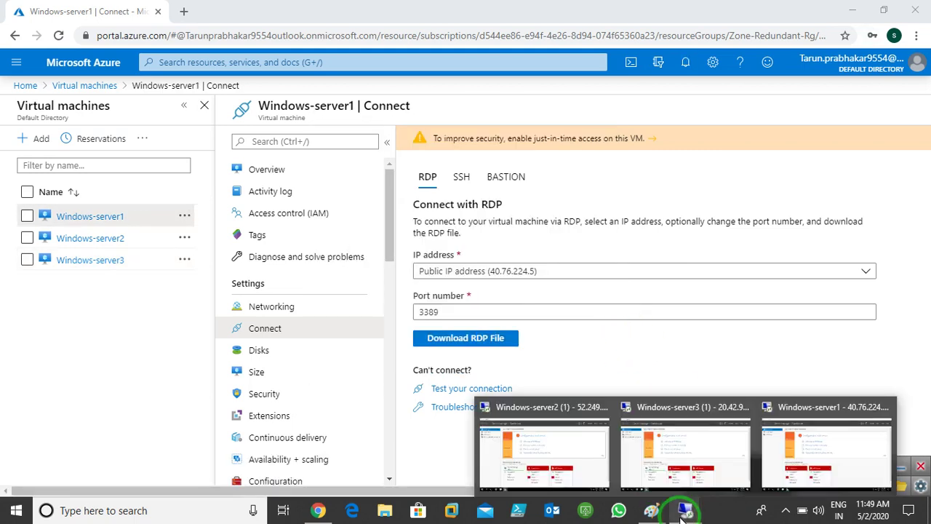
{"action": "mouse_move", "coordinate": [698, 435]}
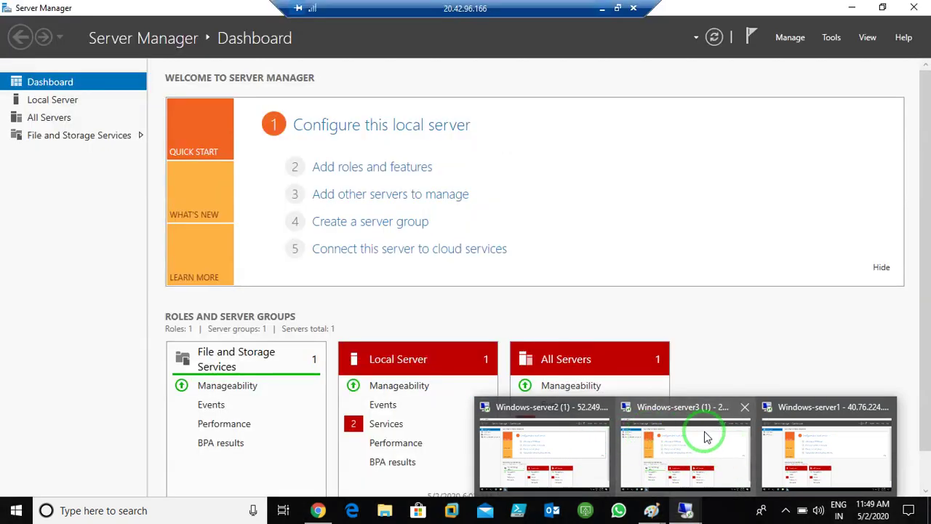
{"action": "mouse_move", "coordinate": [821, 433]}
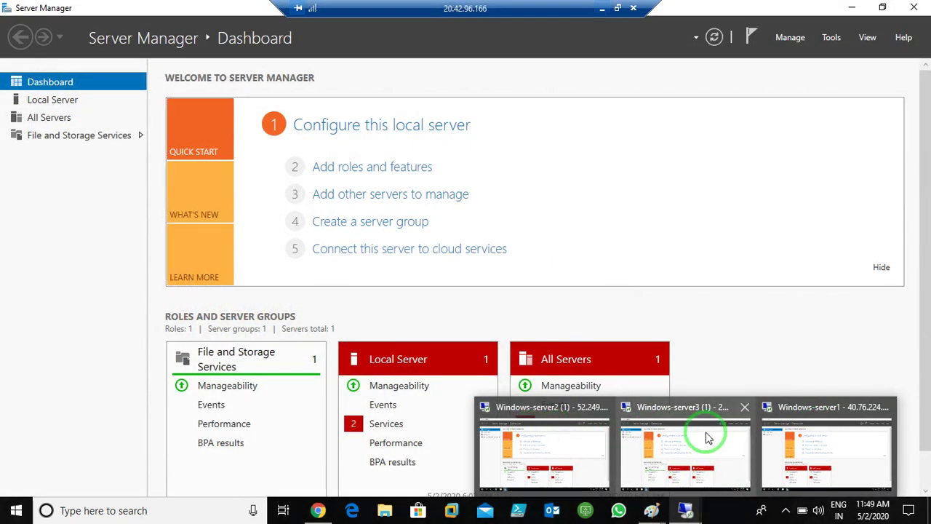
{"action": "left_click", "coordinate": [847, 471]}
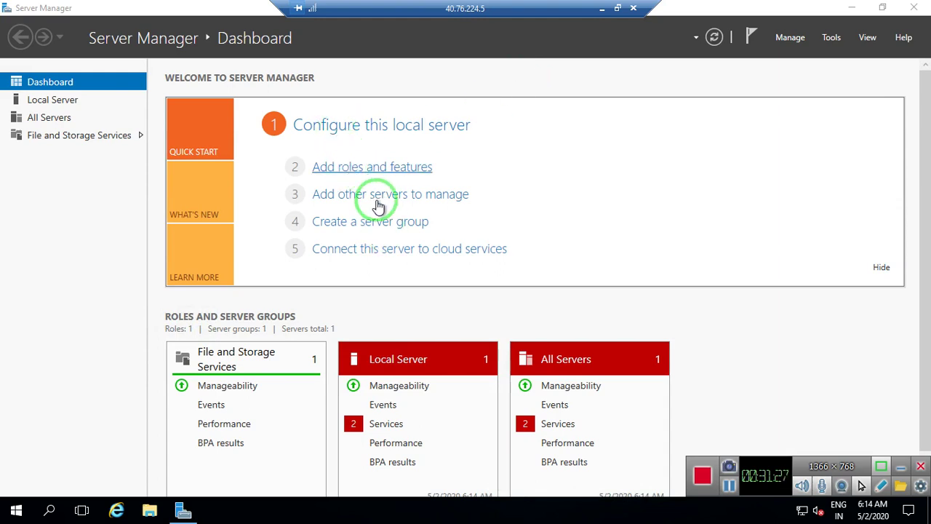
Step: Start adding roles and features on Windows-server1 with a role-based installation and Windows-server1 as the destination server
{"action": "left_click", "coordinate": [364, 172]}
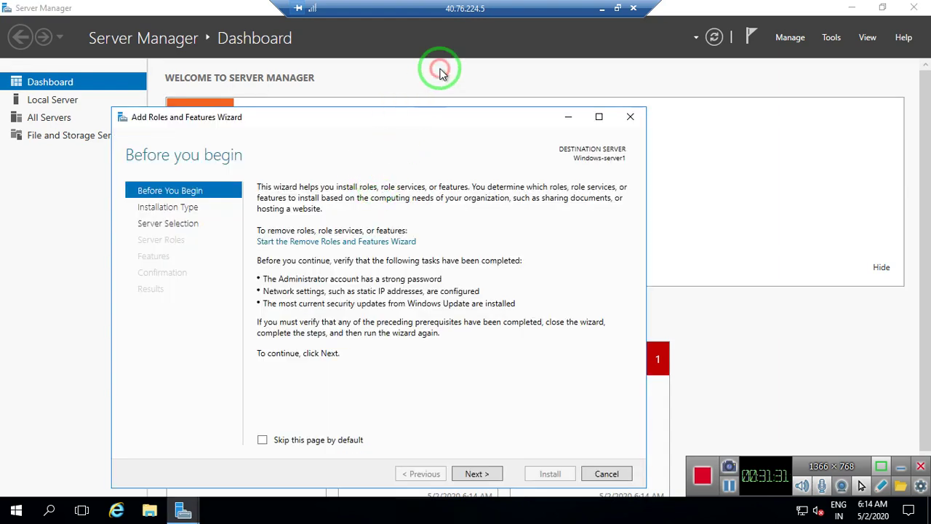
{"action": "left_click", "coordinate": [511, 426]}
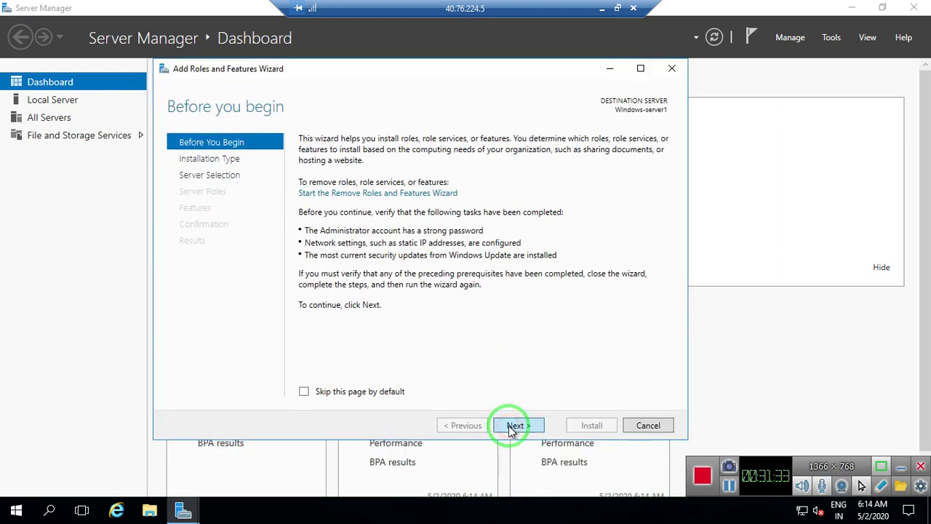
{"action": "left_click", "coordinate": [514, 426]}
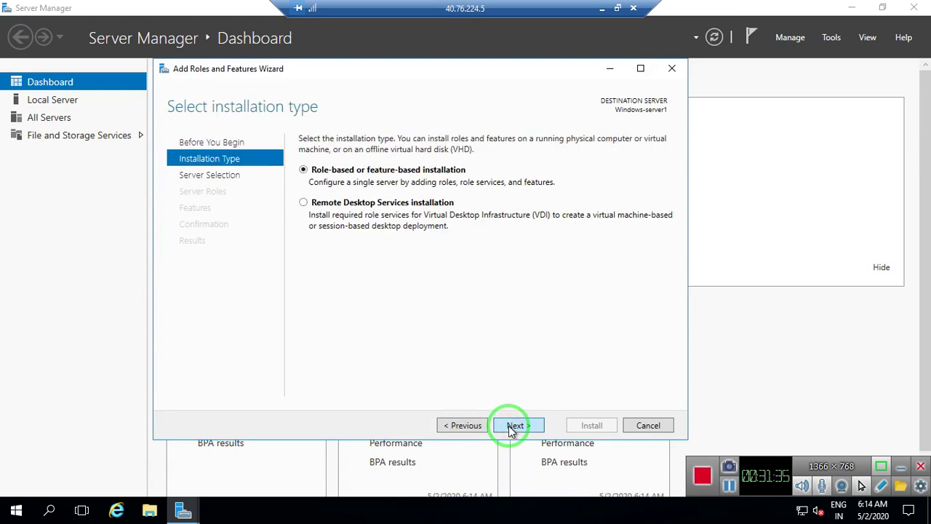
{"action": "left_click", "coordinate": [514, 425]}
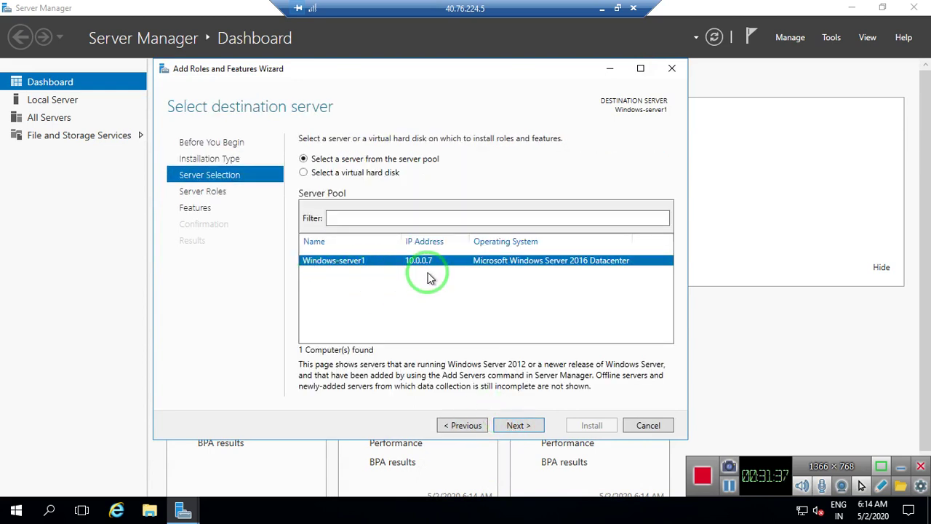
{"action": "left_click", "coordinate": [517, 426]}
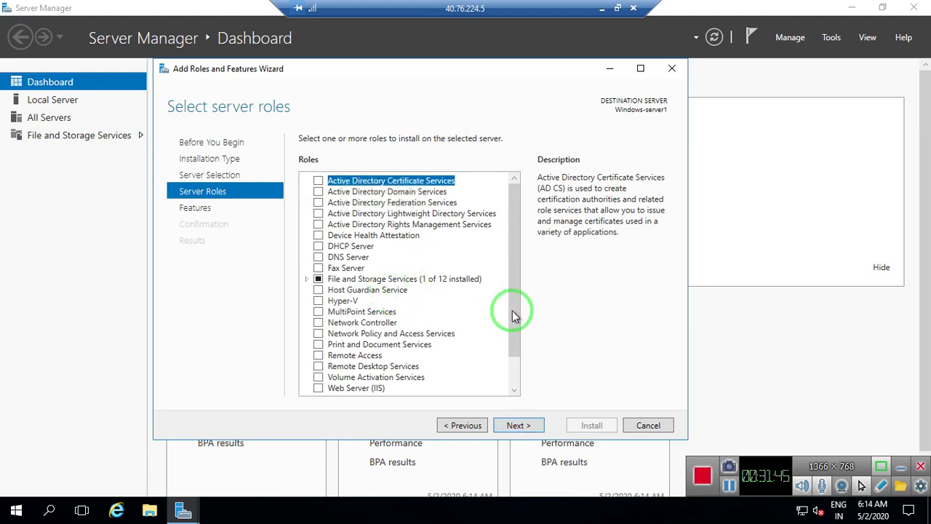
Step: Select the Web Server (IIS) role for Windows-server1 and add its required features, including the management tools
{"action": "left_click", "coordinate": [513, 313]}
{"action": "left_click_drag", "start_coordinate": [513, 313], "coordinate": [505, 381]}
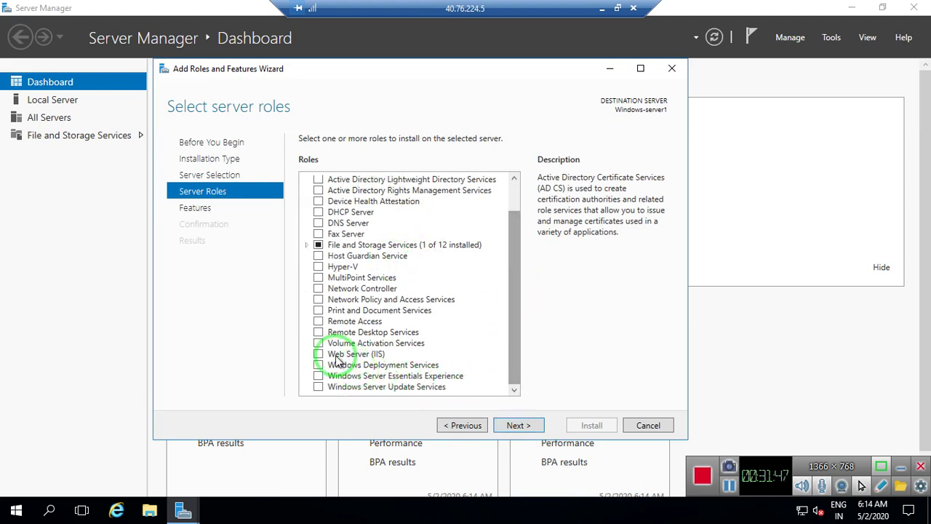
{"action": "left_click", "coordinate": [318, 354]}
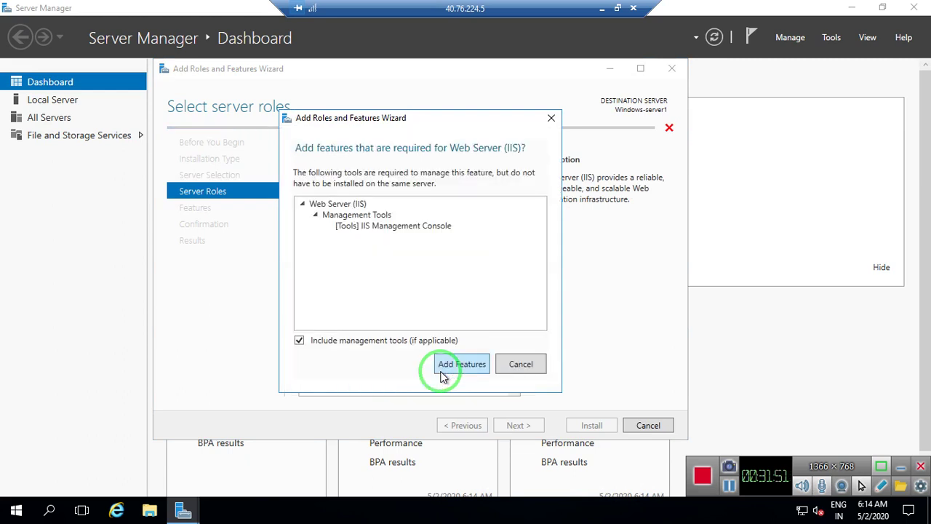
{"action": "key", "text": "Return"}
Step: Keep the default features and role services, allow automatic restart, and start the IIS installation on Windows-server1
{"action": "left_click", "coordinate": [519, 426]}
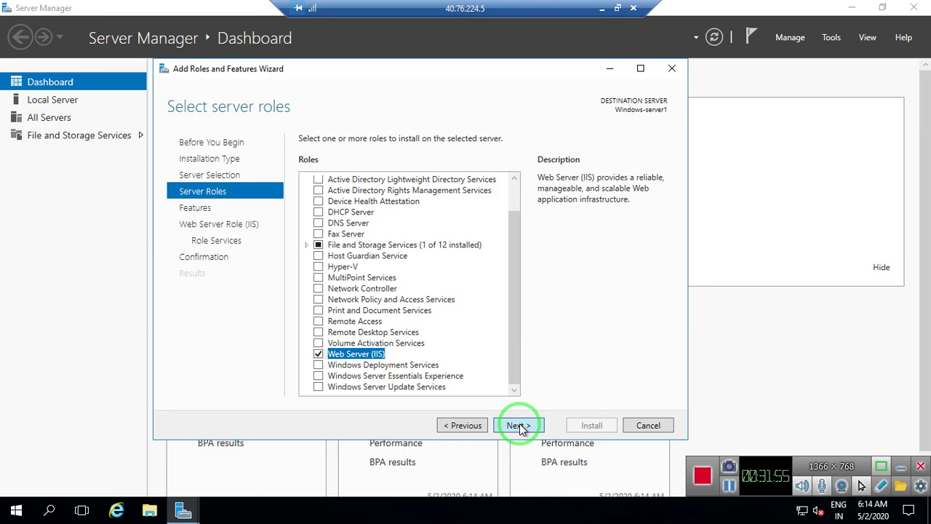
{"action": "left_click", "coordinate": [518, 426]}
{"action": "left_click", "coordinate": [519, 426]}
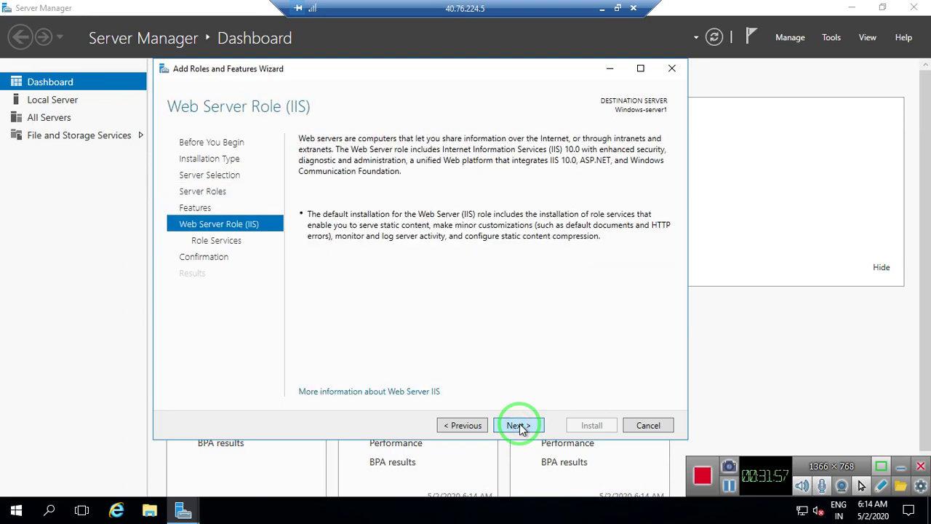
{"action": "left_click", "coordinate": [519, 425]}
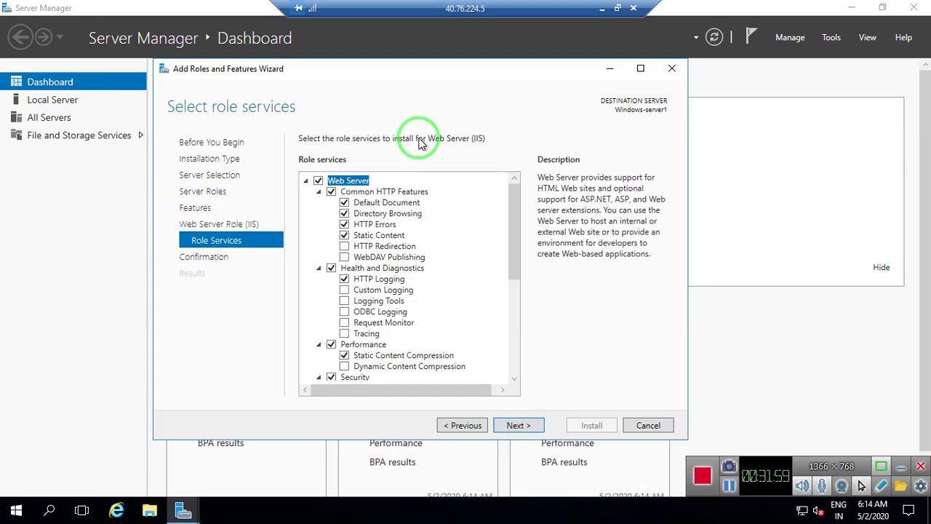
{"action": "left_click", "coordinate": [519, 426]}
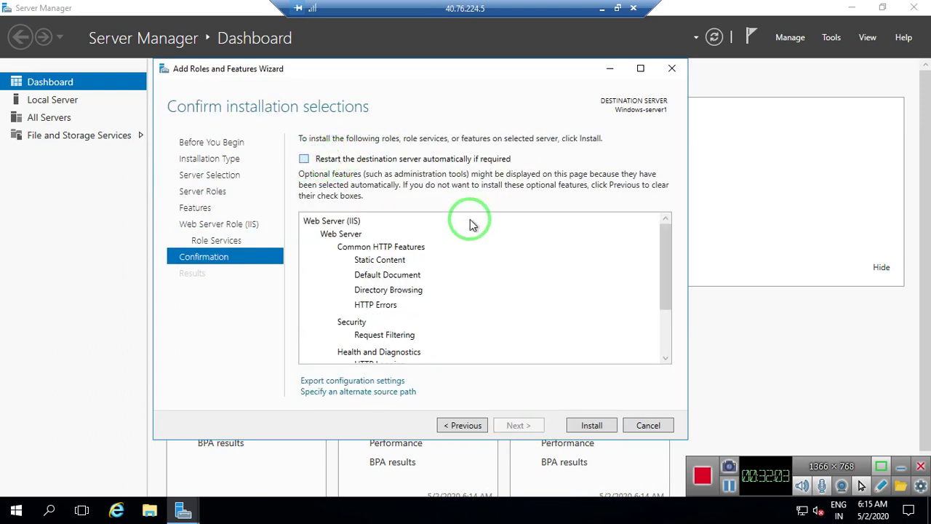
{"action": "left_click", "coordinate": [510, 299]}
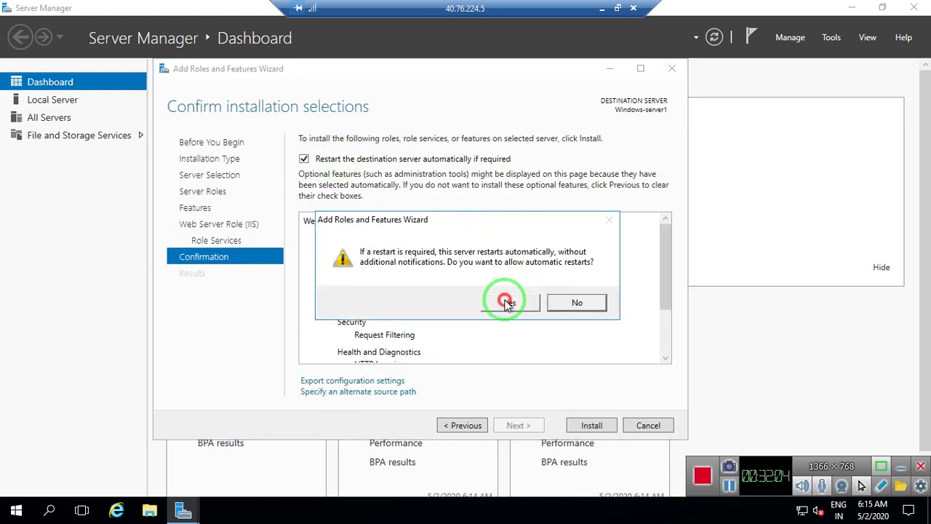
{"action": "left_click", "coordinate": [594, 428]}
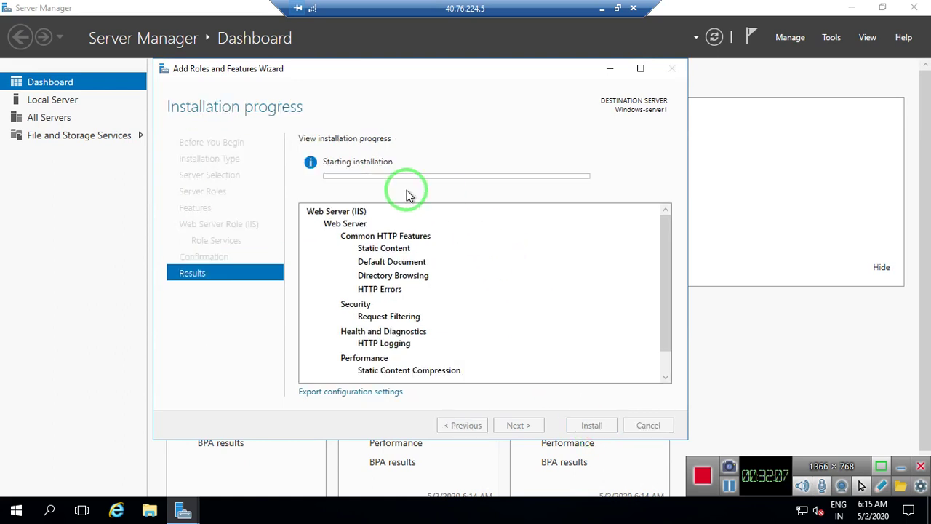
Step: Minimize the Windows-server1 session and switch to the open remote desktop session of Windows-server2
{"action": "left_click", "coordinate": [602, 16]}
{"action": "mouse_move", "coordinate": [675, 515]}
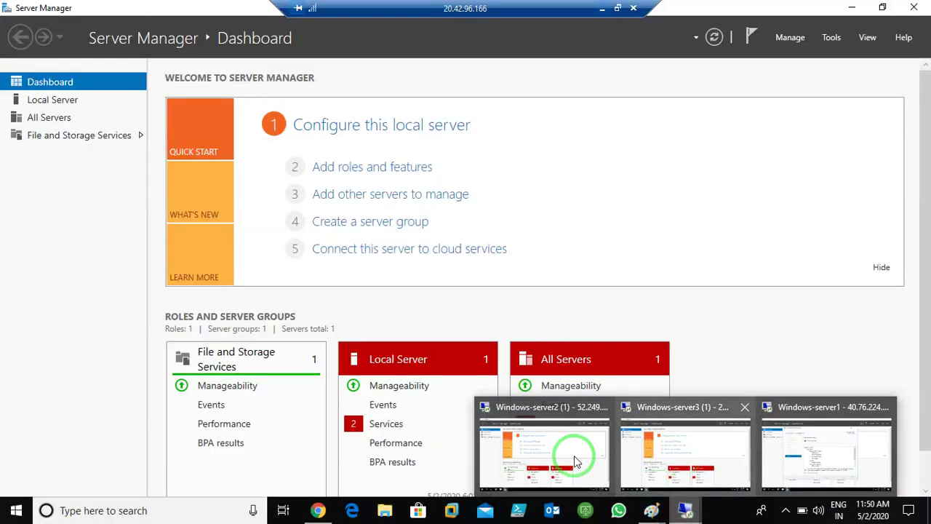
{"action": "left_click", "coordinate": [574, 455]}
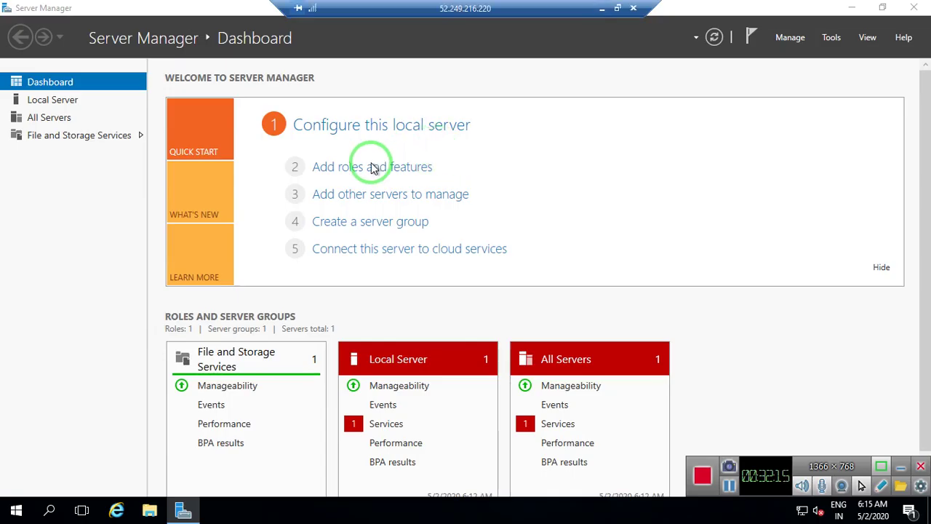
Step: Start adding roles and features on Windows-server2 with a role-based installation and Windows-server2 as the destination server
{"action": "left_click", "coordinate": [343, 172]}
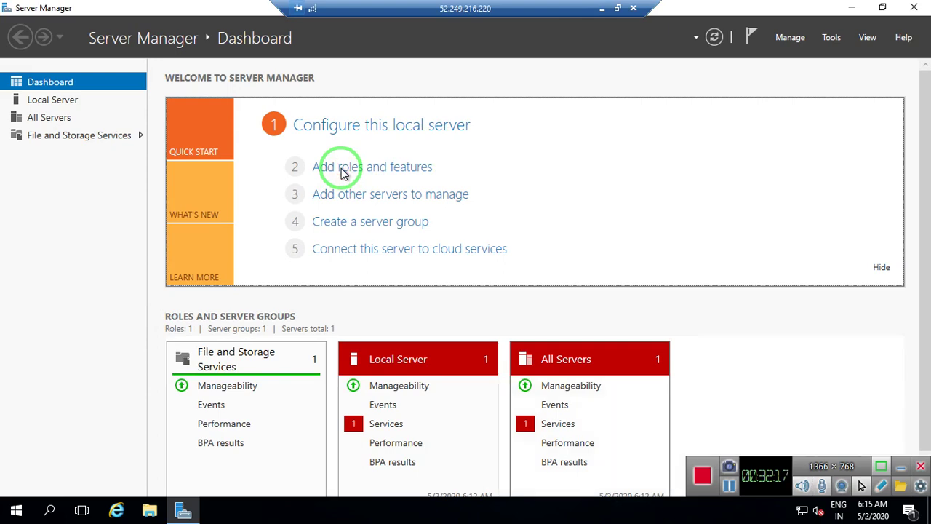
{"action": "left_click_drag", "start_coordinate": [433, 123], "coordinate": [464, 81]}
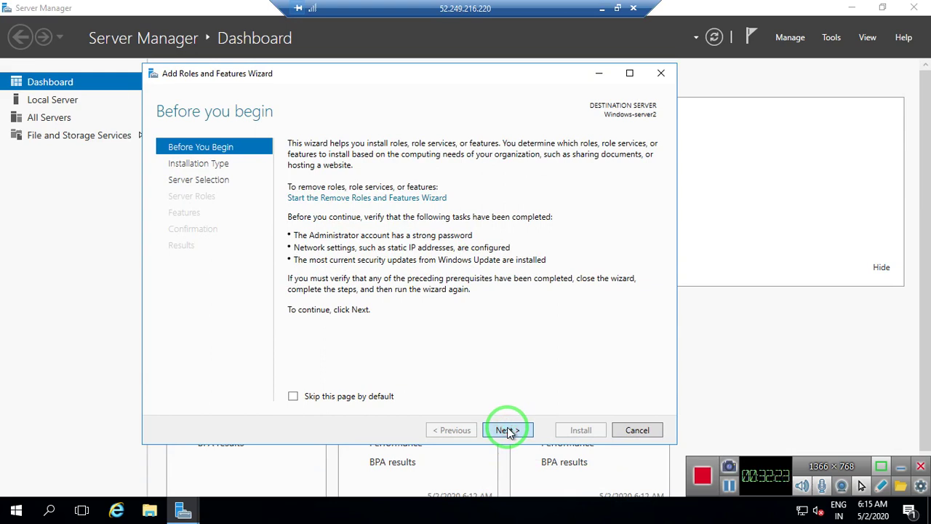
{"action": "left_click", "coordinate": [508, 430]}
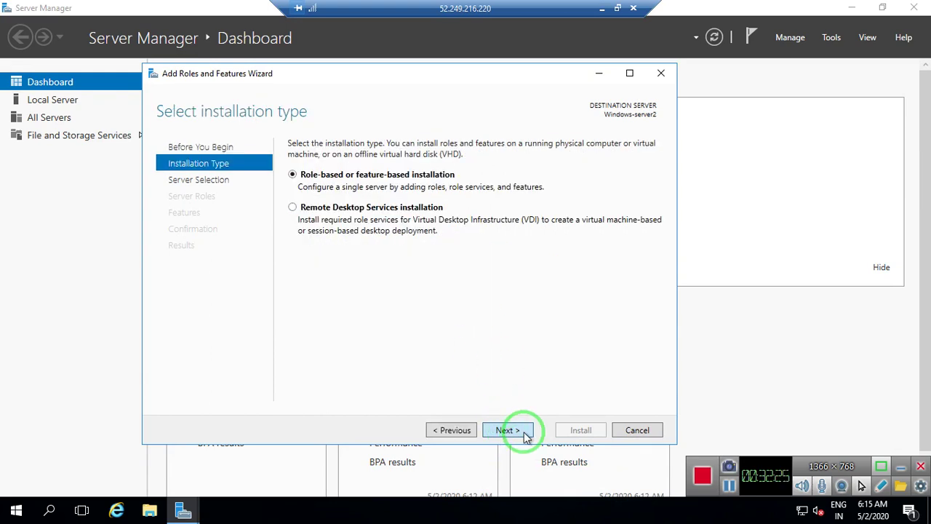
{"action": "left_click", "coordinate": [500, 430]}
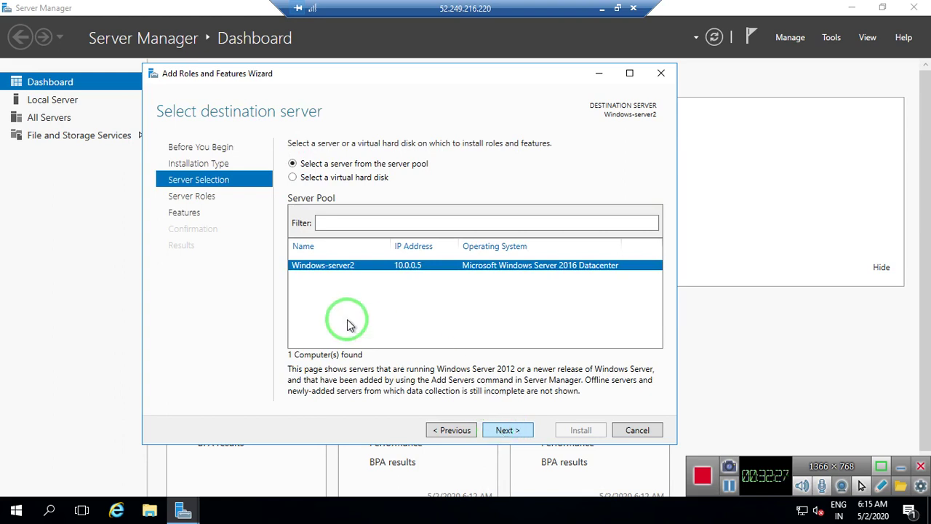
{"action": "left_click", "coordinate": [505, 429]}
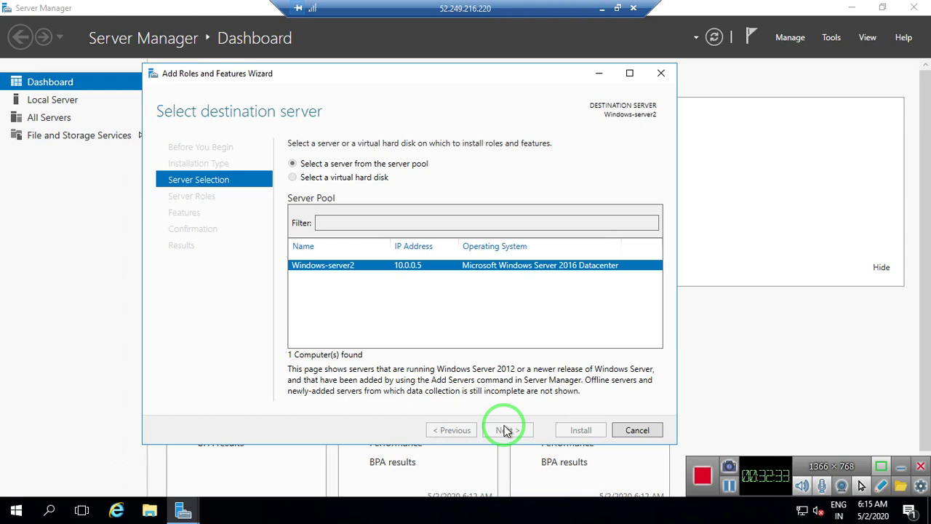
Step: Select the Web Server (IIS) role for Windows-server2 and add its required features
{"action": "left_click_drag", "start_coordinate": [505, 310], "coordinate": [506, 412]}
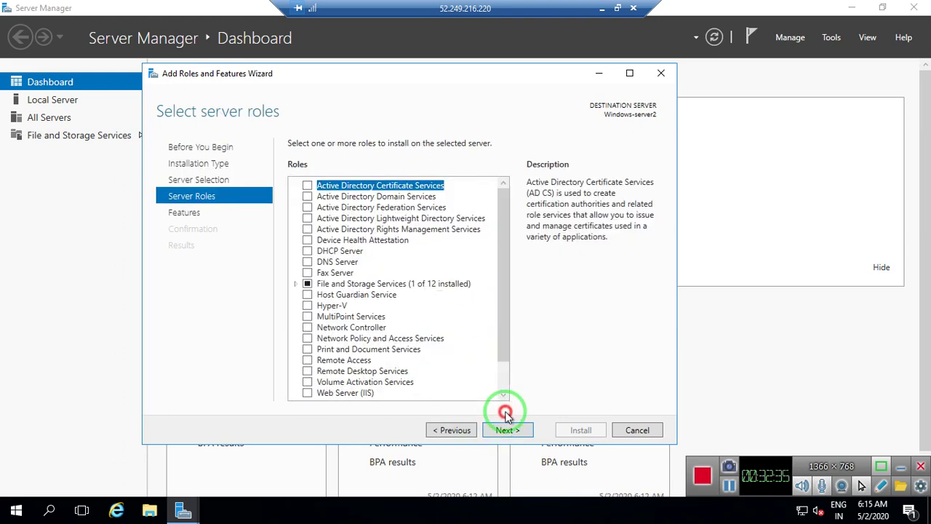
{"action": "left_click", "coordinate": [307, 358]}
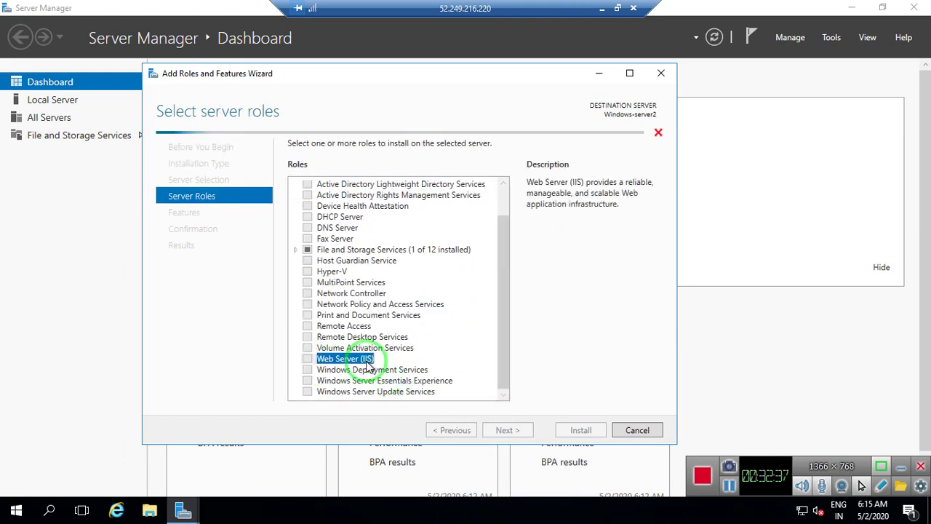
{"action": "left_click", "coordinate": [440, 366]}
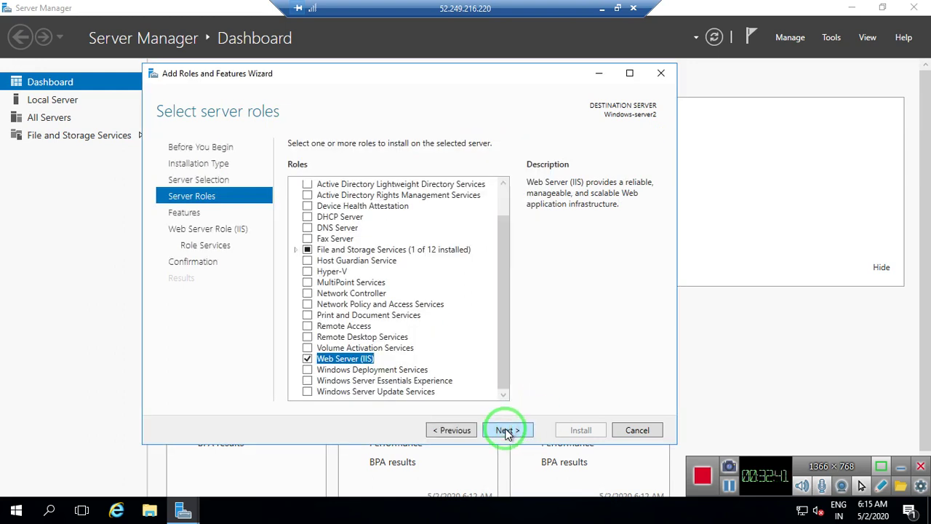
Step: Keep the default features and role services, allow automatic restart, and start the IIS installation on Windows-server2
{"action": "left_click", "coordinate": [507, 431]}
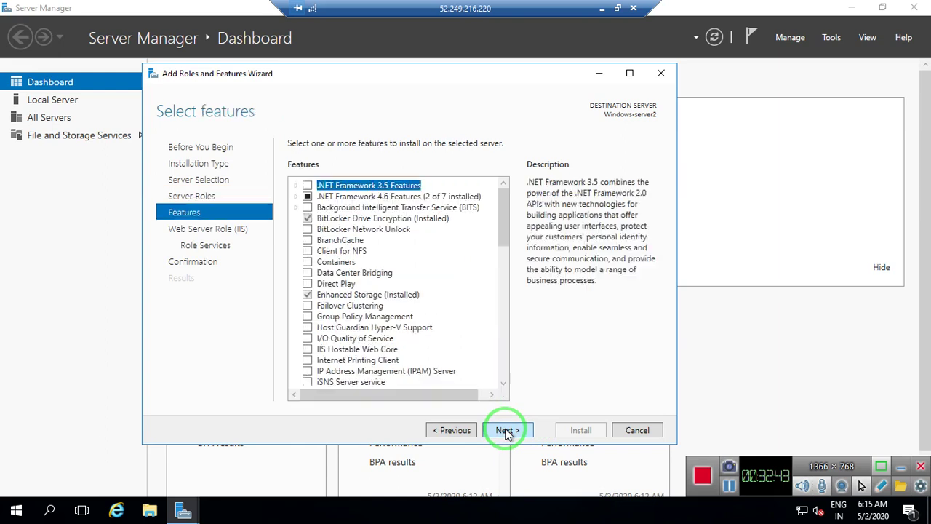
{"action": "left_click", "coordinate": [505, 431]}
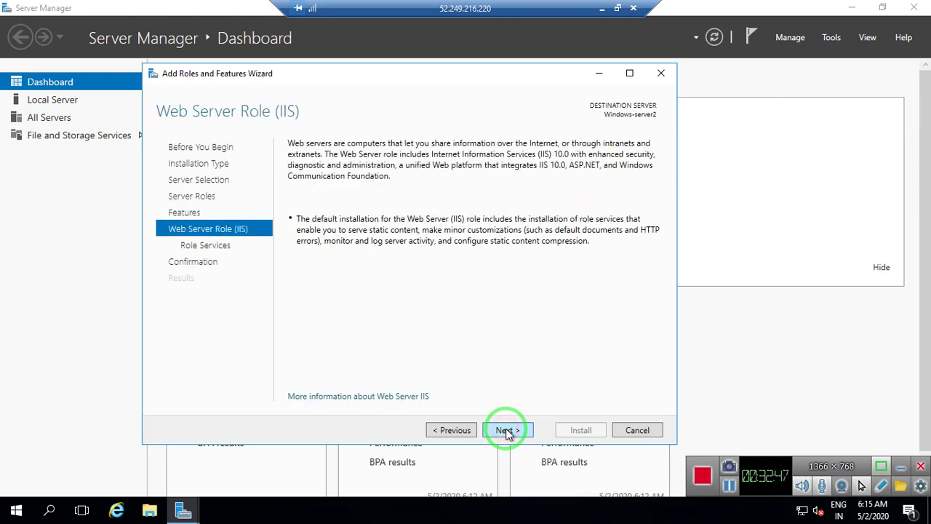
{"action": "left_click", "coordinate": [506, 431]}
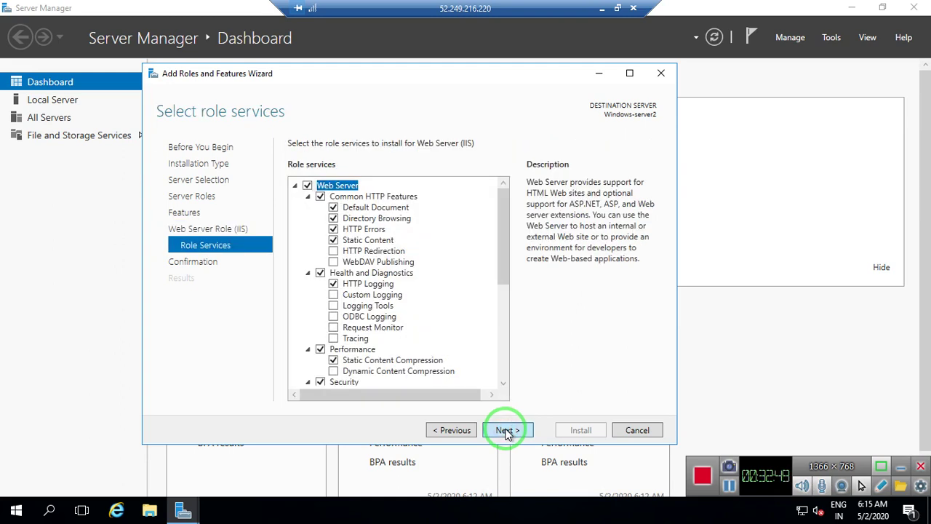
{"action": "left_click", "coordinate": [507, 431]}
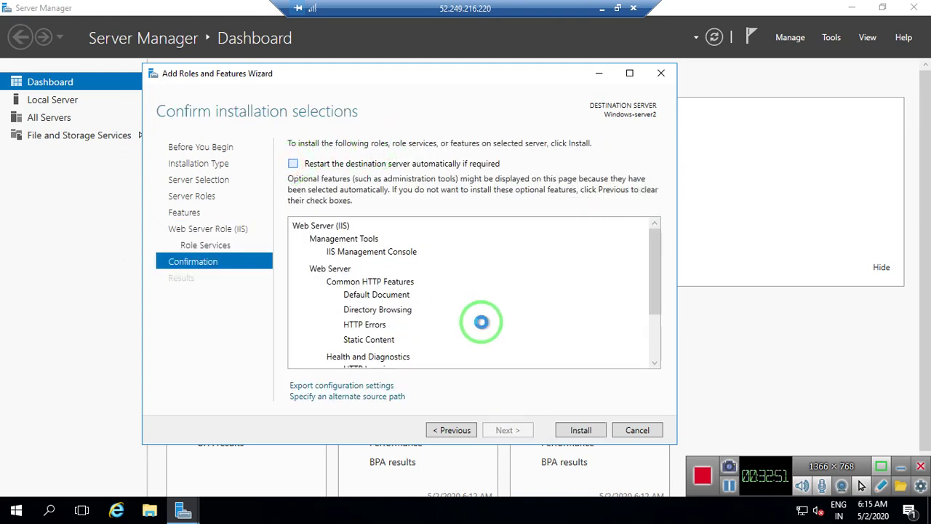
{"action": "left_click", "coordinate": [519, 301]}
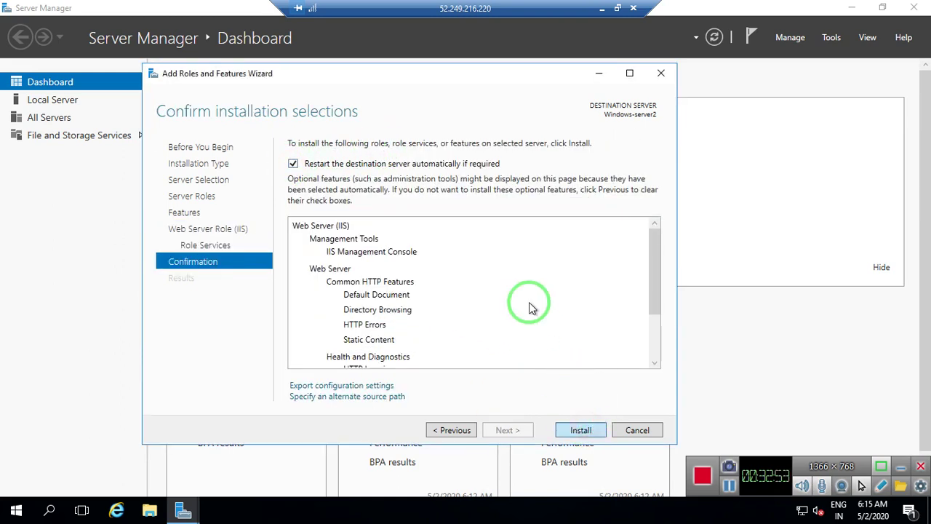
{"action": "key", "text": "Return"}
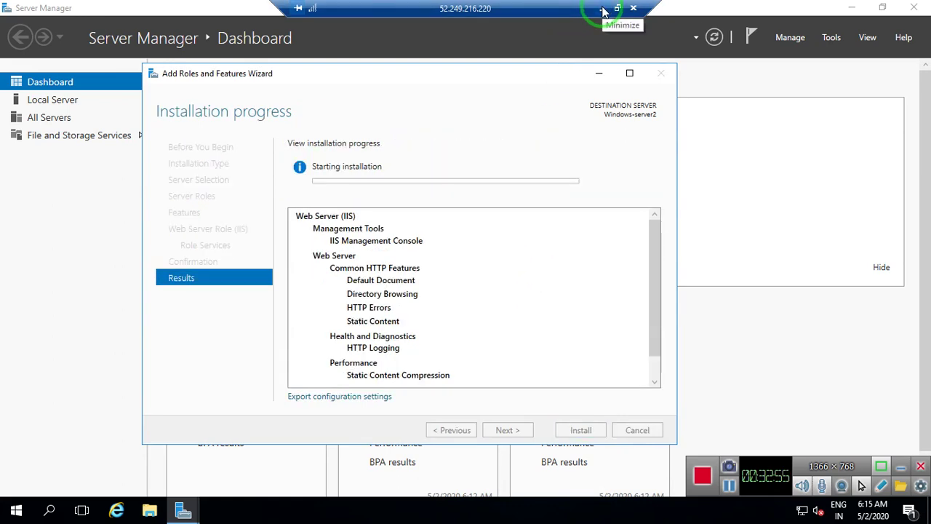
Step: Minimize the Windows-server2 session and switch to the open remote desktop session of Windows-server3
{"action": "left_click", "coordinate": [603, 8]}
{"action": "mouse_move", "coordinate": [692, 501]}
{"action": "left_click", "coordinate": [697, 450]}
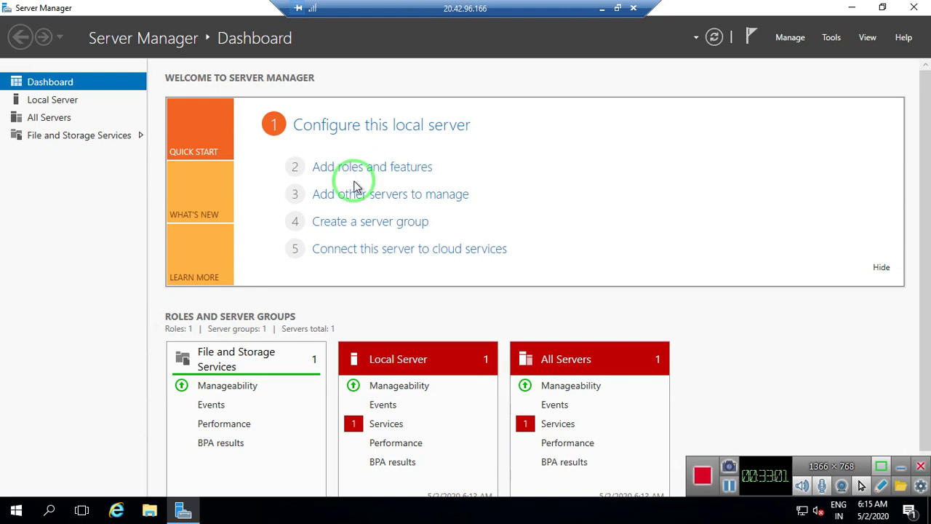
Step: Start adding roles and features on Windows-server3 with a role-based installation and Windows-server3 as the destination server
{"action": "left_click", "coordinate": [361, 170]}
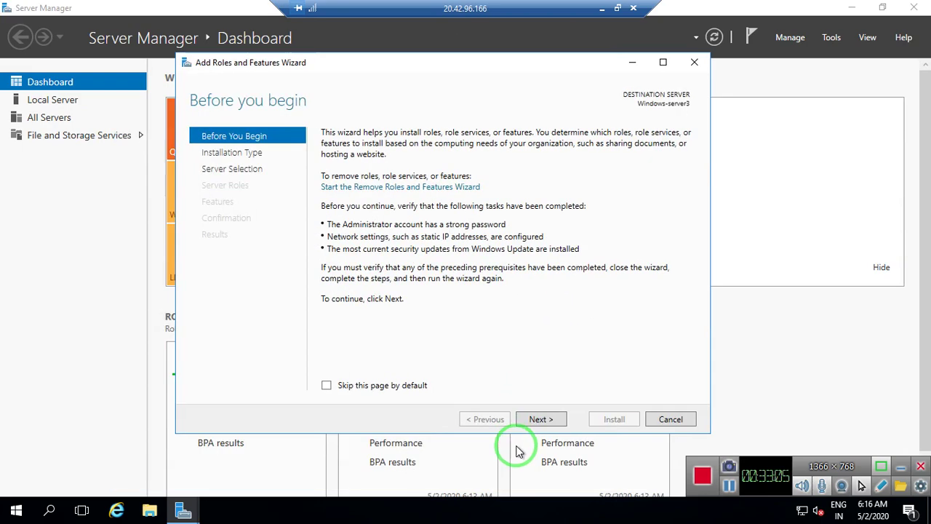
{"action": "left_click", "coordinate": [532, 420]}
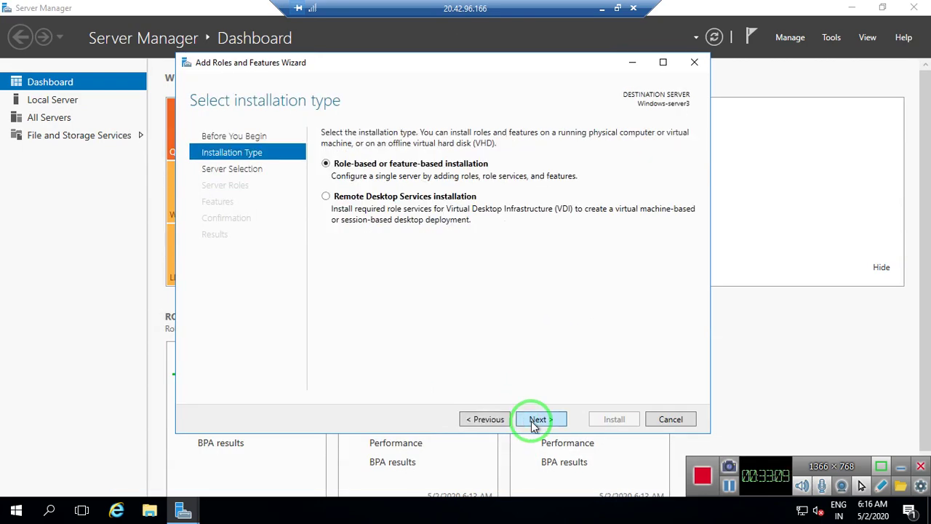
{"action": "left_click", "coordinate": [531, 422]}
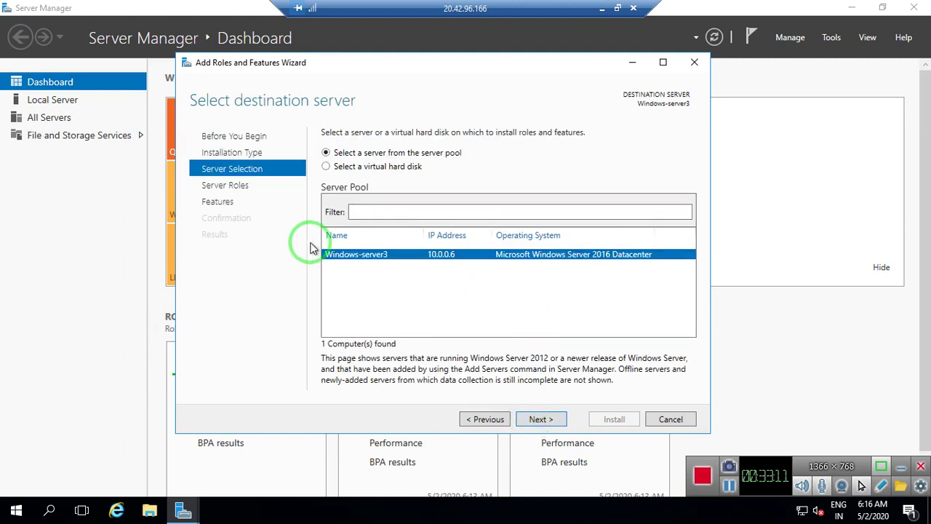
{"action": "left_click", "coordinate": [538, 421]}
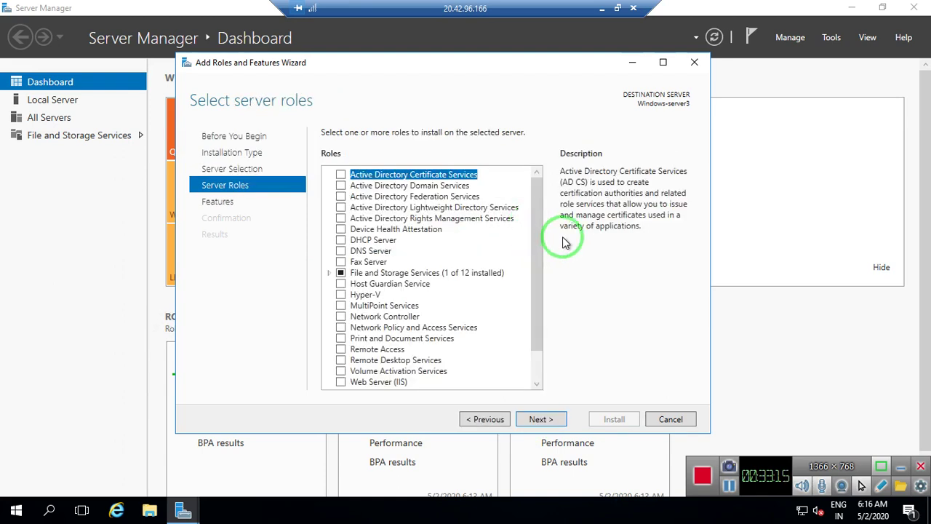
Step: Select the Web Server (IIS) role for Windows-server3 and add its required features
{"action": "scroll", "coordinate": [380, 376], "scroll_direction": "down", "scroll_amount": 1}
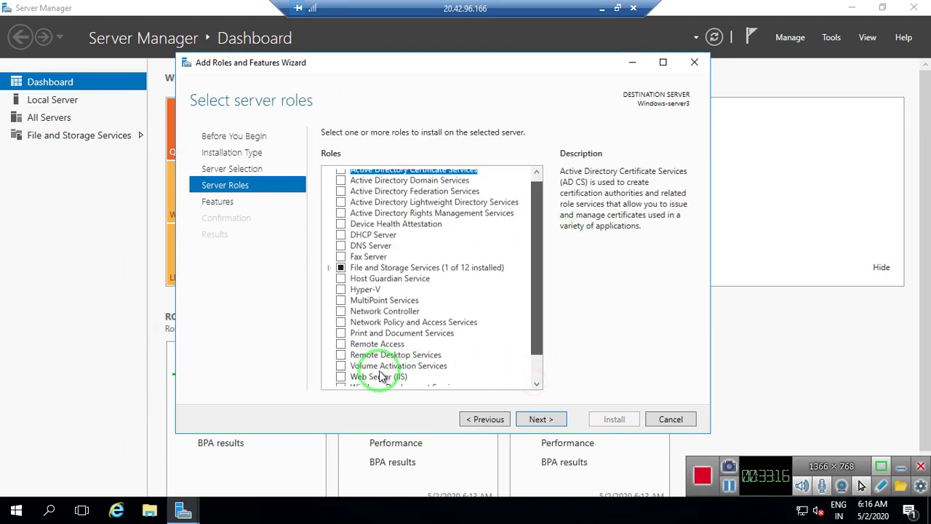
{"action": "scroll", "coordinate": [340, 373], "scroll_direction": "down", "scroll_amount": 1}
{"action": "left_click", "coordinate": [340, 351]}
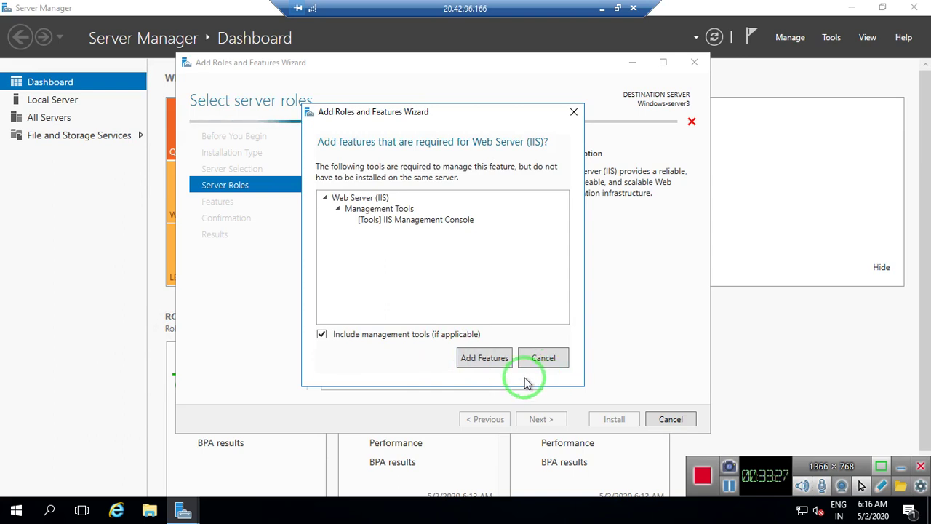
{"action": "left_click", "coordinate": [477, 360]}
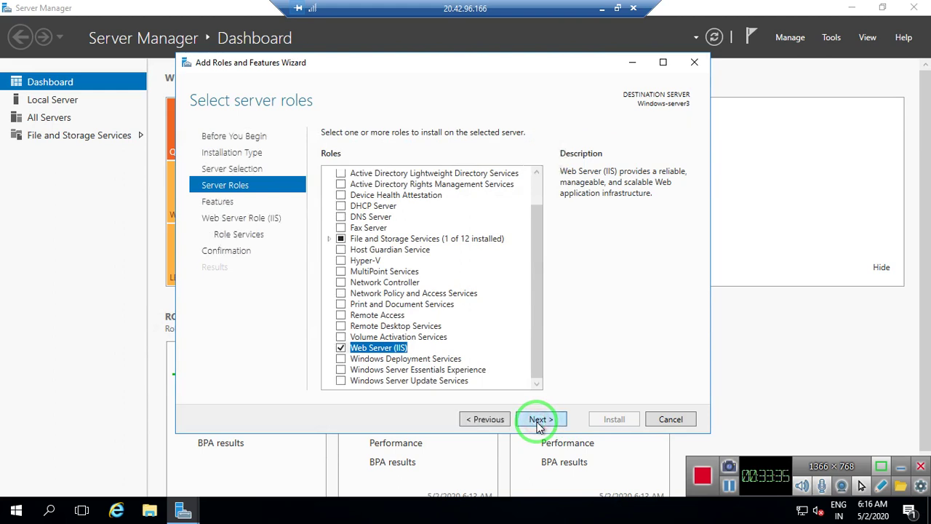
Step: Keep the default features and role services, allow automatic restart, and start the IIS installation on Windows-server3
{"action": "left_click", "coordinate": [539, 420]}
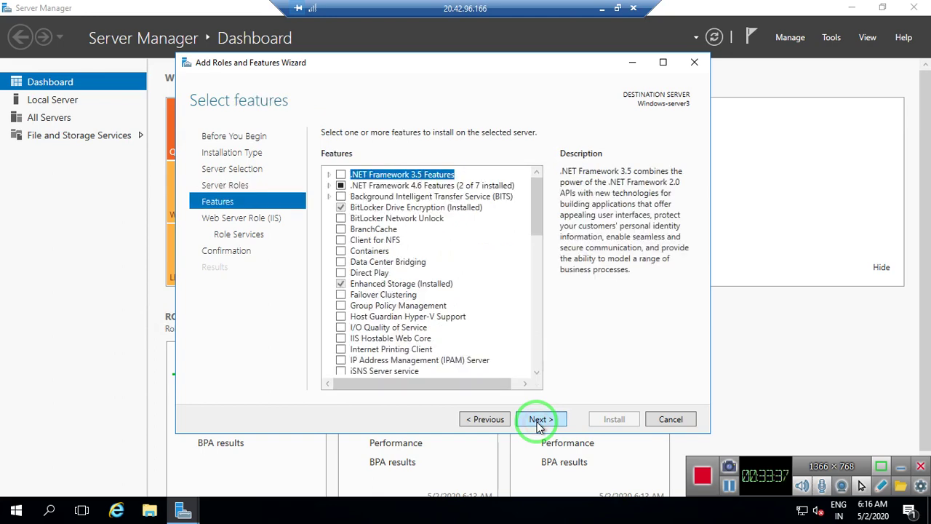
{"action": "left_click", "coordinate": [539, 421]}
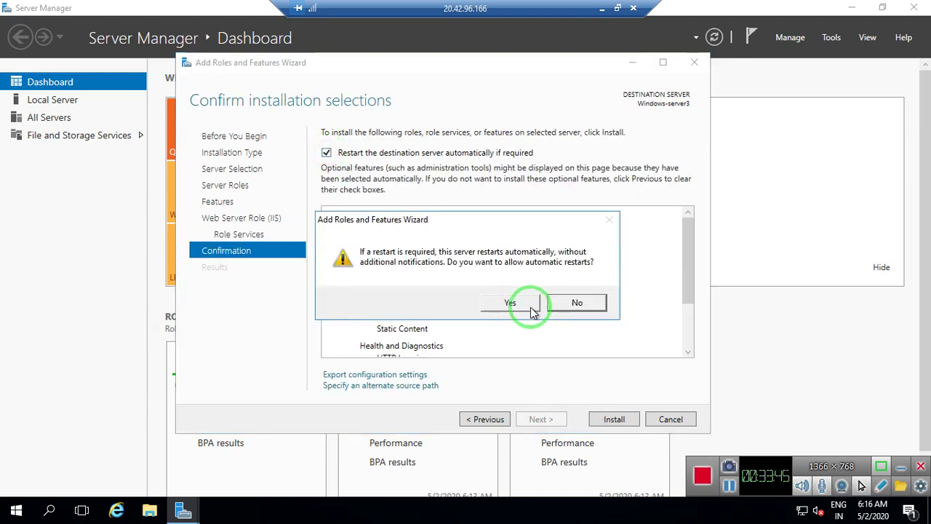
{"action": "left_click", "coordinate": [518, 307]}
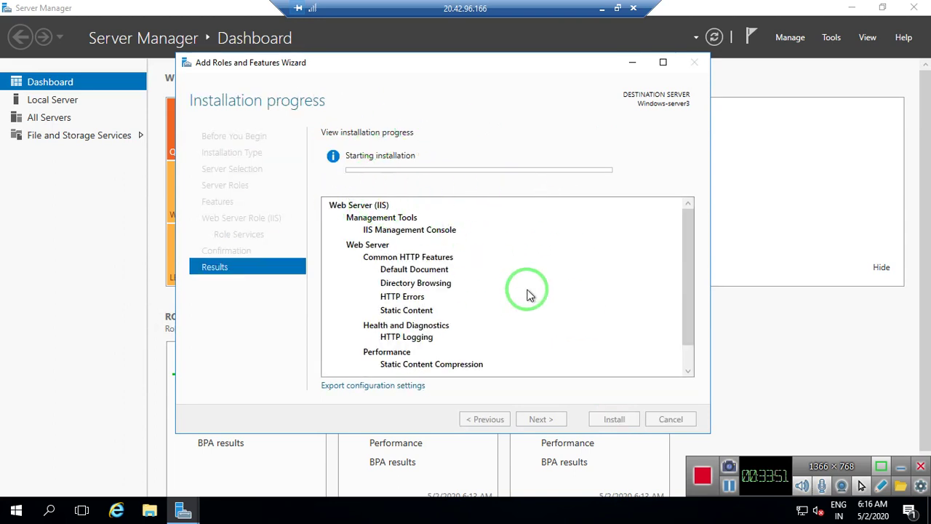
{"action": "left_click", "coordinate": [728, 493]}
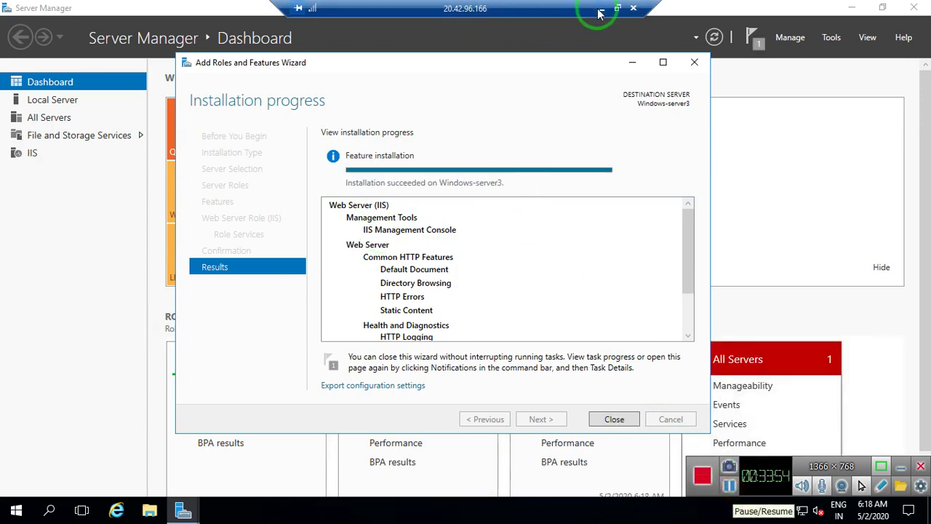
Step: Minimize the Windows-server3 session and switch to the open remote desktop session of Windows-server1
{"action": "left_click", "coordinate": [601, 9]}
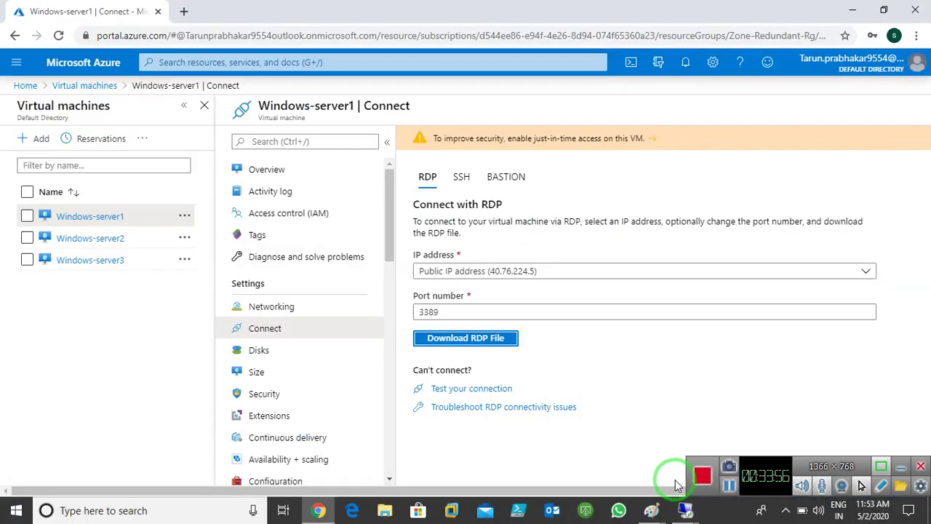
{"action": "left_click", "coordinate": [684, 511]}
{"action": "mouse_move", "coordinate": [814, 445]}
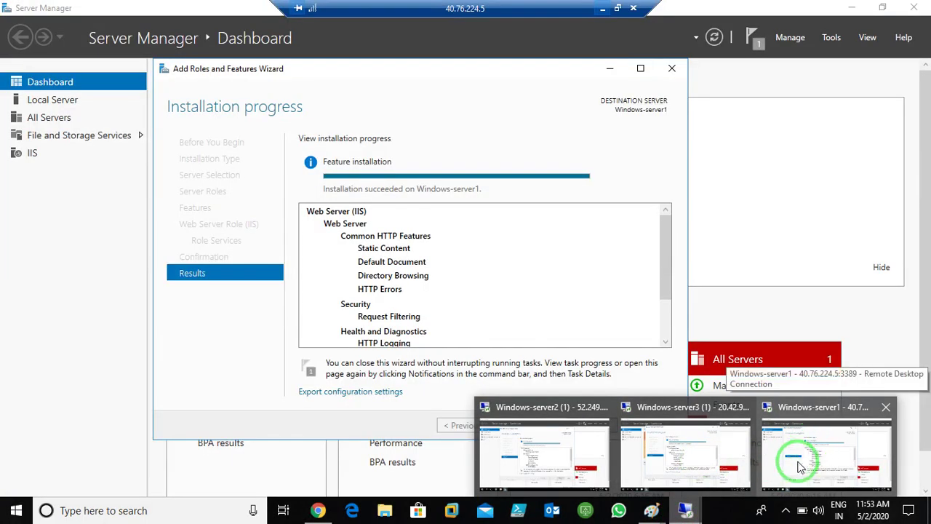
{"action": "mouse_move", "coordinate": [499, 417]}
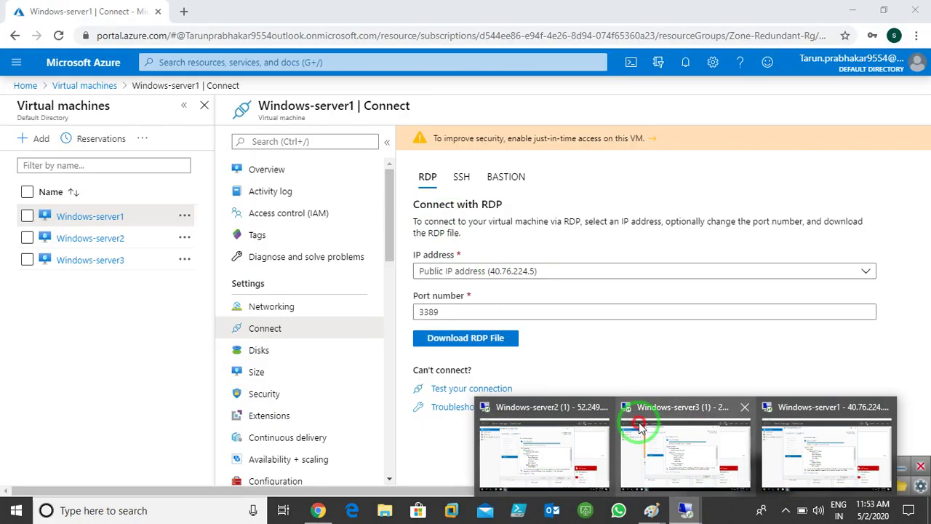
{"action": "left_click", "coordinate": [640, 427]}
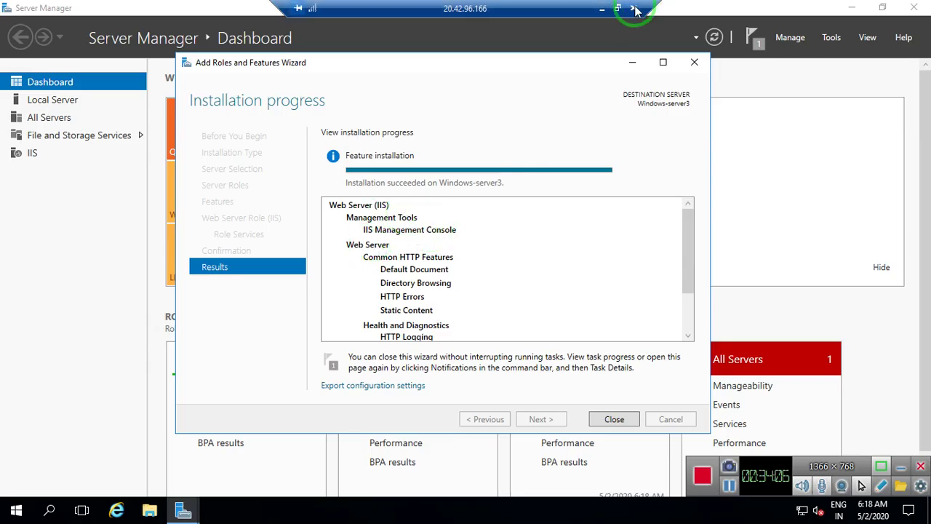
{"action": "left_click", "coordinate": [602, 10]}
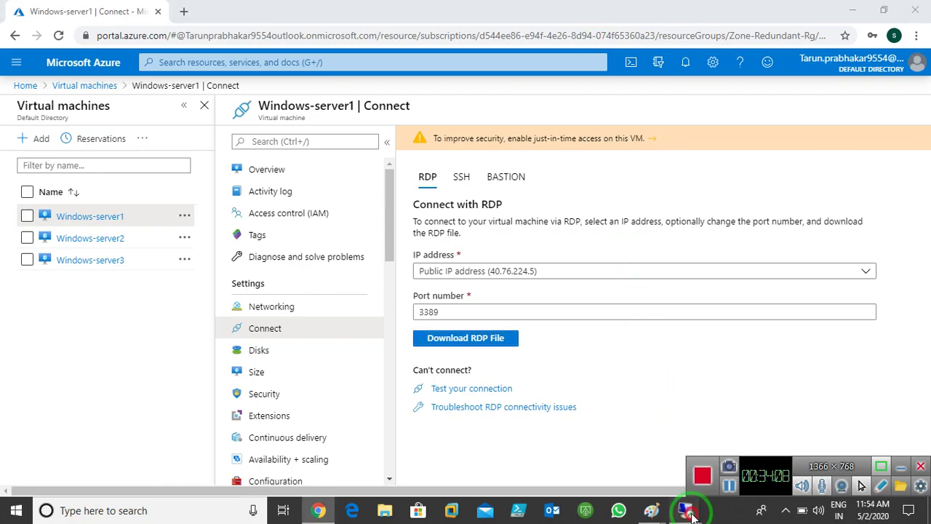
{"action": "mouse_move", "coordinate": [686, 509]}
{"action": "left_click", "coordinate": [840, 430]}
{"action": "left_click", "coordinate": [546, 72]}
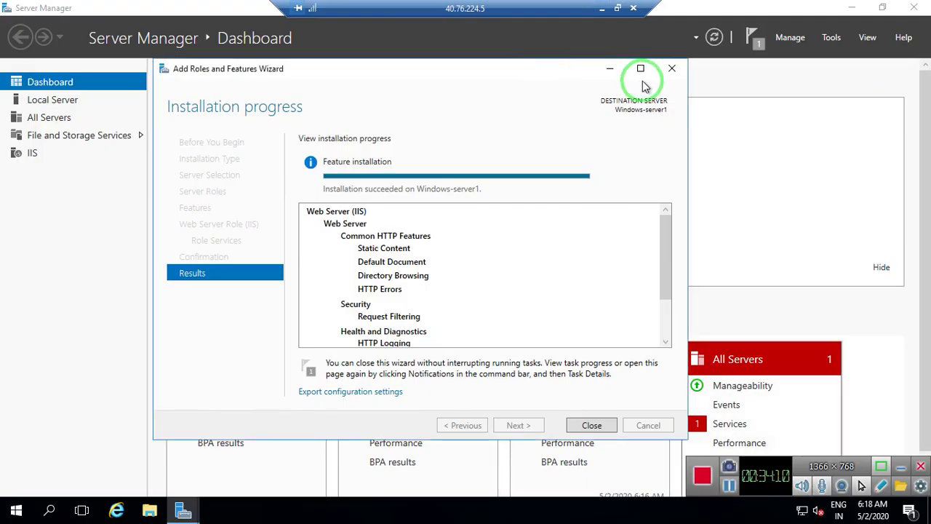
Step: Close Server Manager on Windows-server1 and open the folder C:\inetpub\wwwroot in File Explorer
{"action": "left_click", "coordinate": [918, 9]}
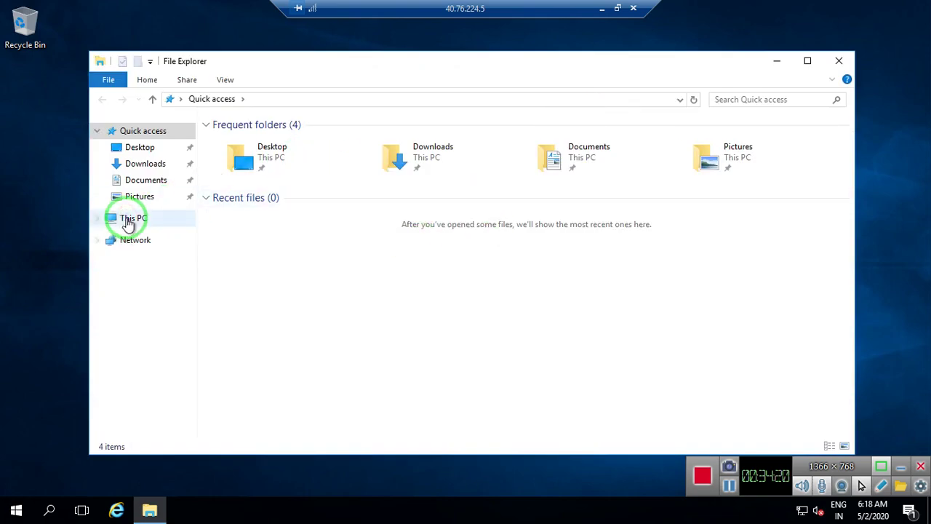
{"action": "left_click", "coordinate": [128, 224]}
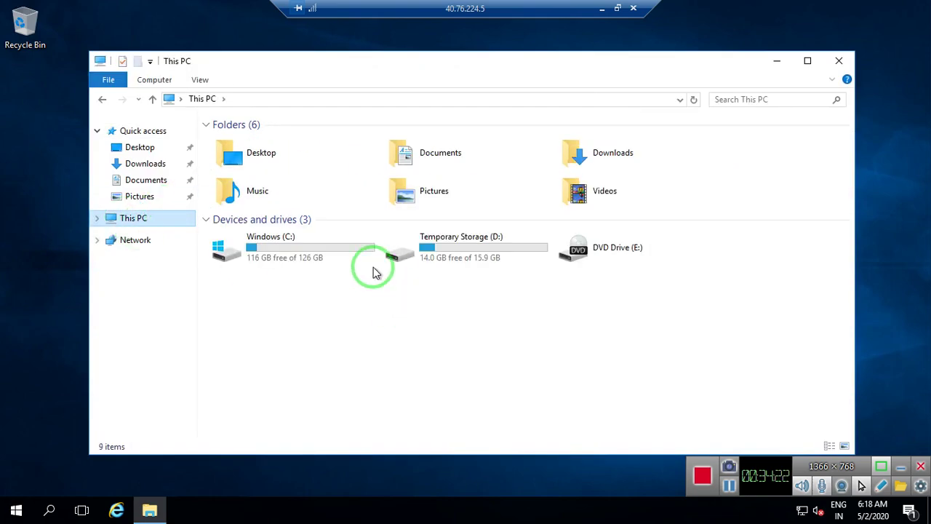
{"action": "double_click", "coordinate": [251, 246]}
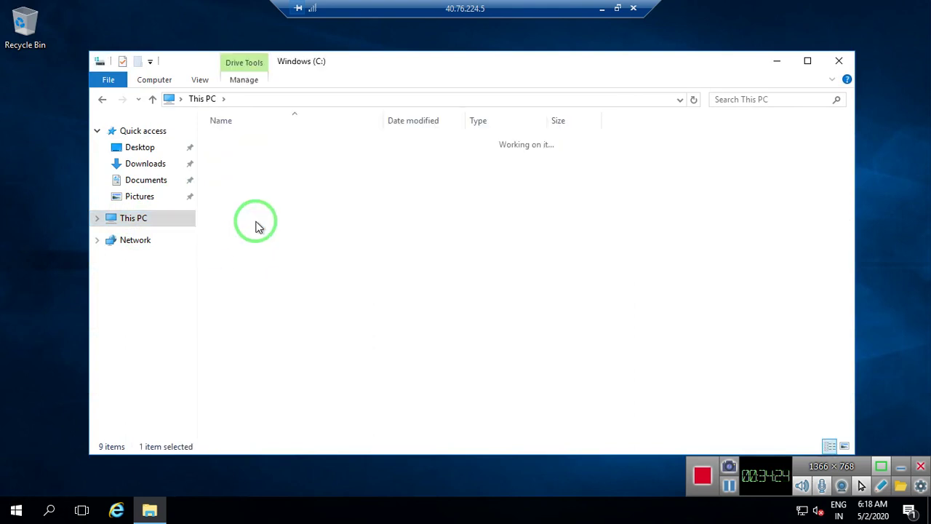
{"action": "double_click", "coordinate": [247, 144]}
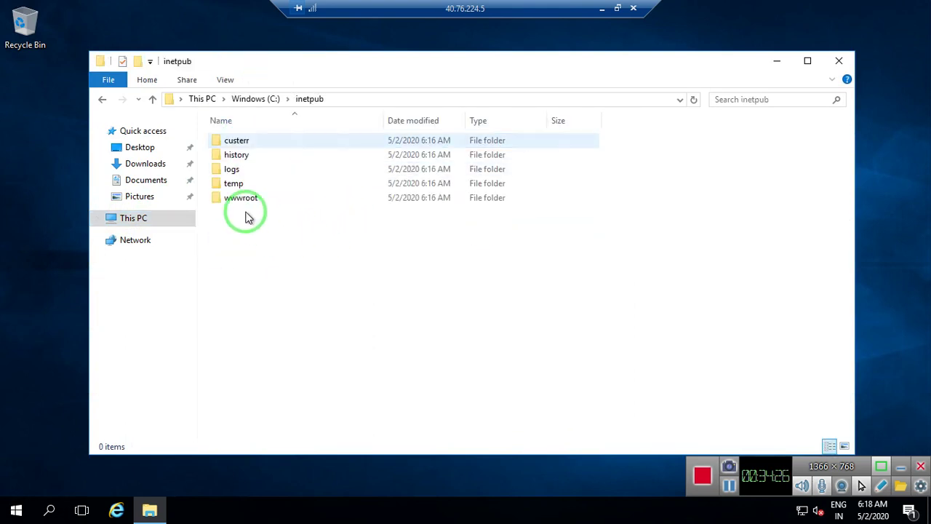
{"action": "double_click", "coordinate": [234, 198]}
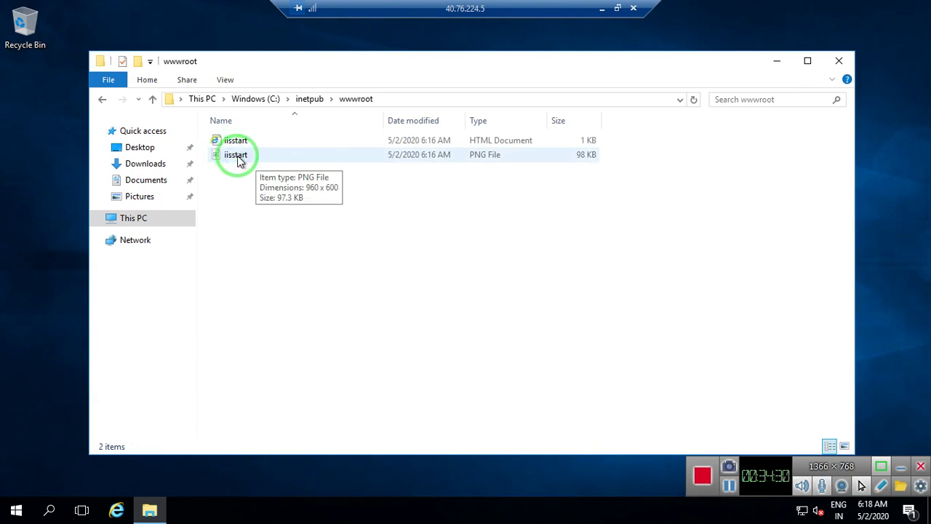
Step: Open the iisstart PNG file for editing in Paint and place a text box above the Internet Information Services banner
{"action": "right_click", "coordinate": [236, 157]}
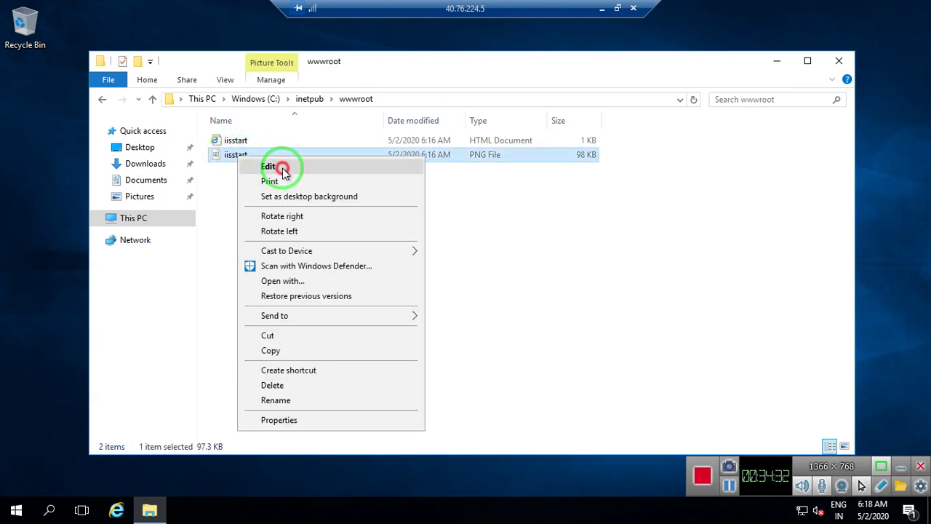
{"action": "left_click", "coordinate": [282, 168]}
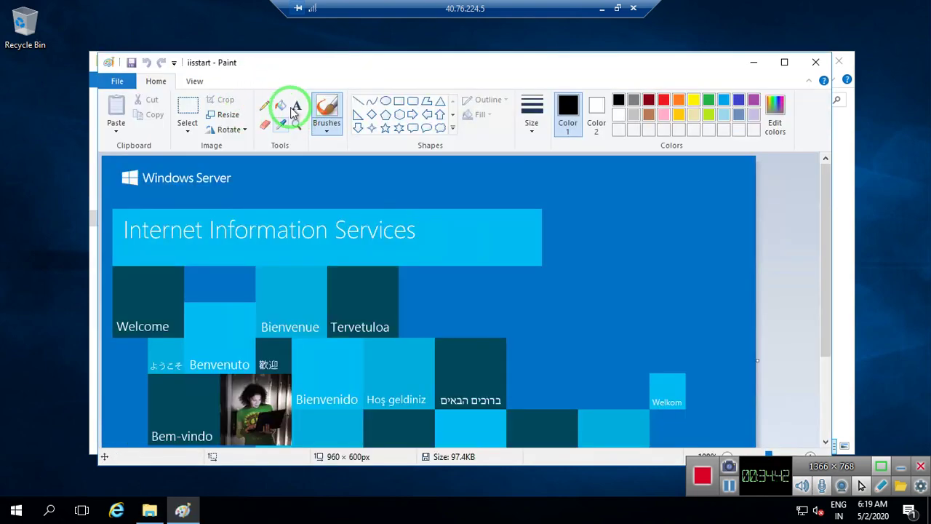
{"action": "left_click", "coordinate": [296, 106]}
{"action": "left_click", "coordinate": [325, 174]}
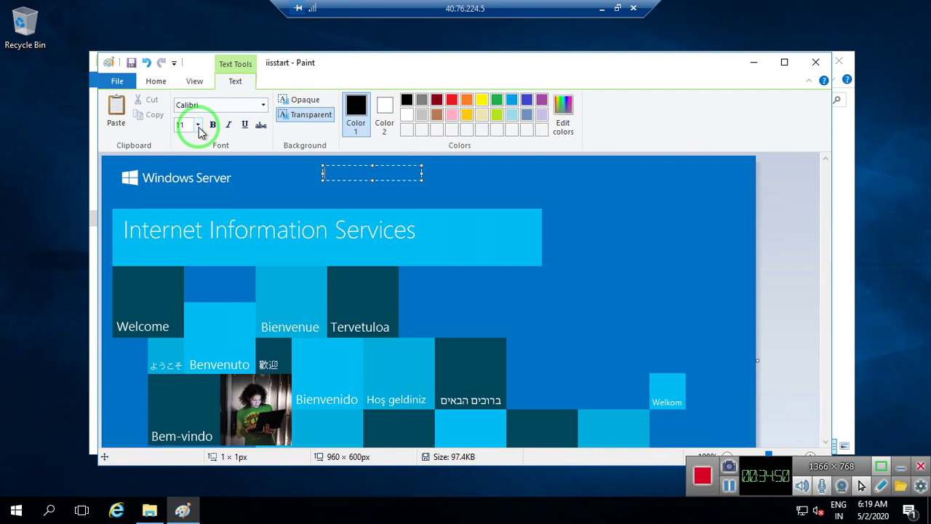
{"action": "left_click", "coordinate": [732, 488]}
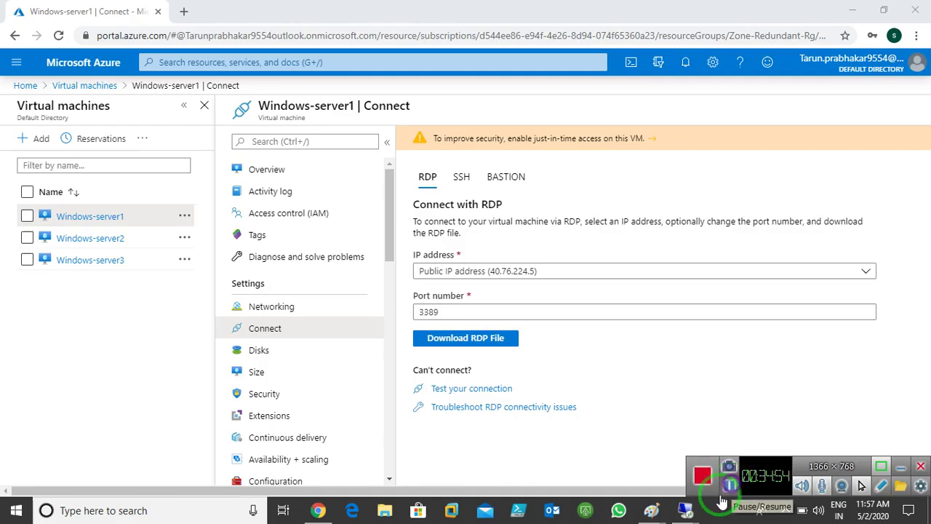
Step: Return to the Windows-server1 session, close the iisstart image and the wwwroot folder, and minimize the session
{"action": "mouse_move", "coordinate": [685, 510]}
{"action": "left_click", "coordinate": [856, 426]}
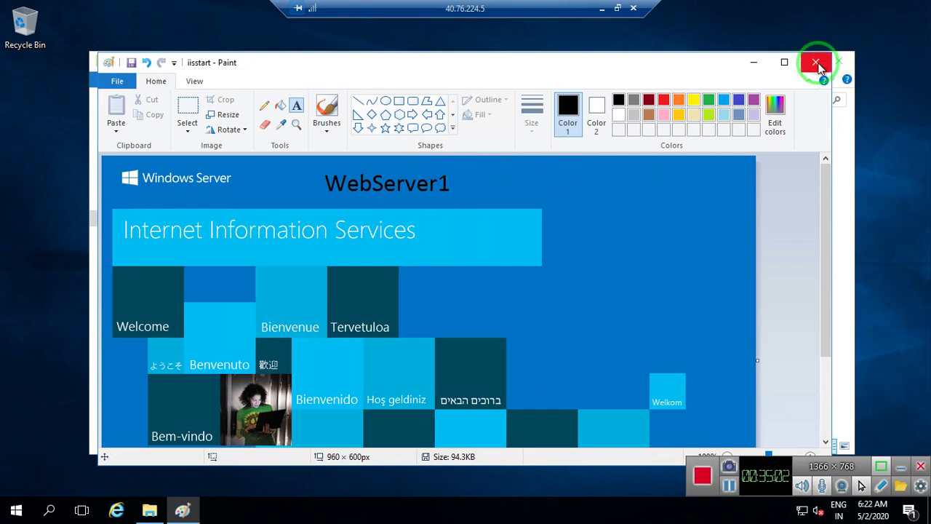
{"action": "left_click", "coordinate": [843, 62]}
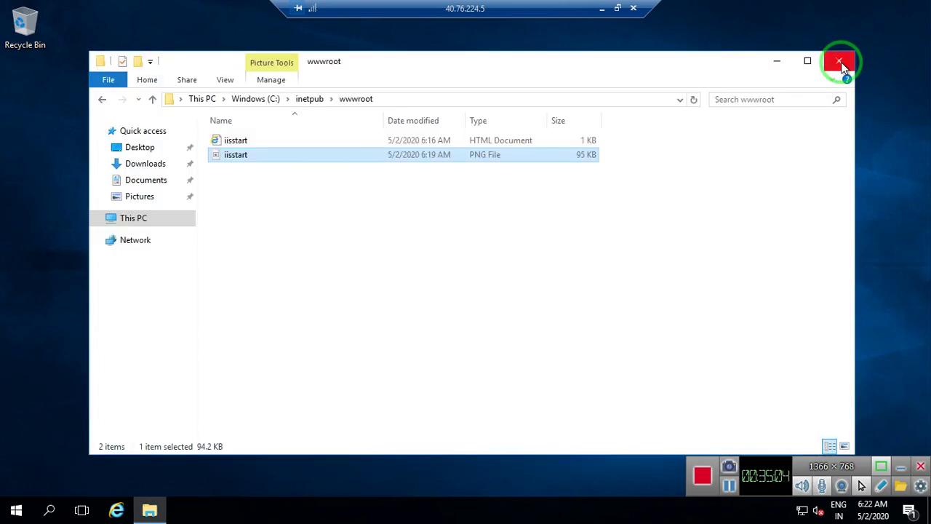
{"action": "left_click", "coordinate": [598, 8]}
Step: Switch to the Windows-server3 session, close its WebServer3 iisstart image and wwwroot folder, and minimize the session
{"action": "mouse_move", "coordinate": [685, 510]}
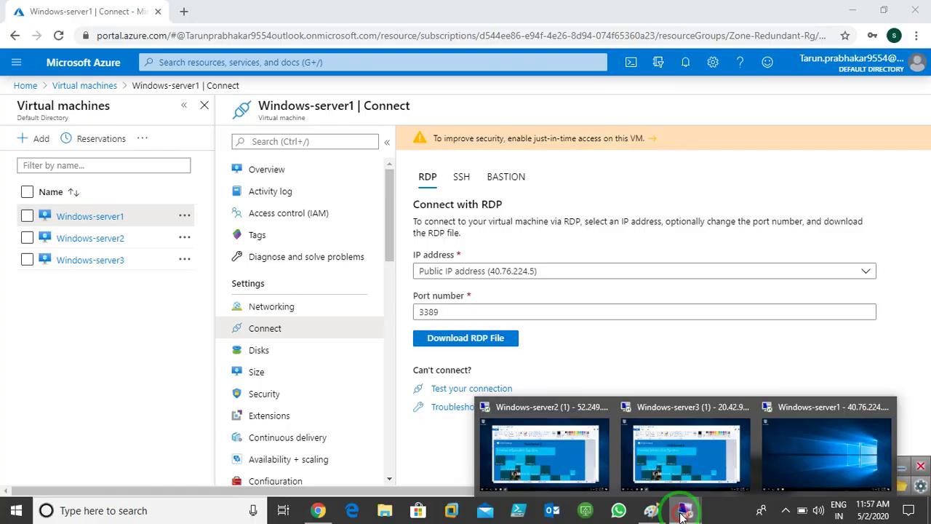
{"action": "left_click", "coordinate": [661, 442]}
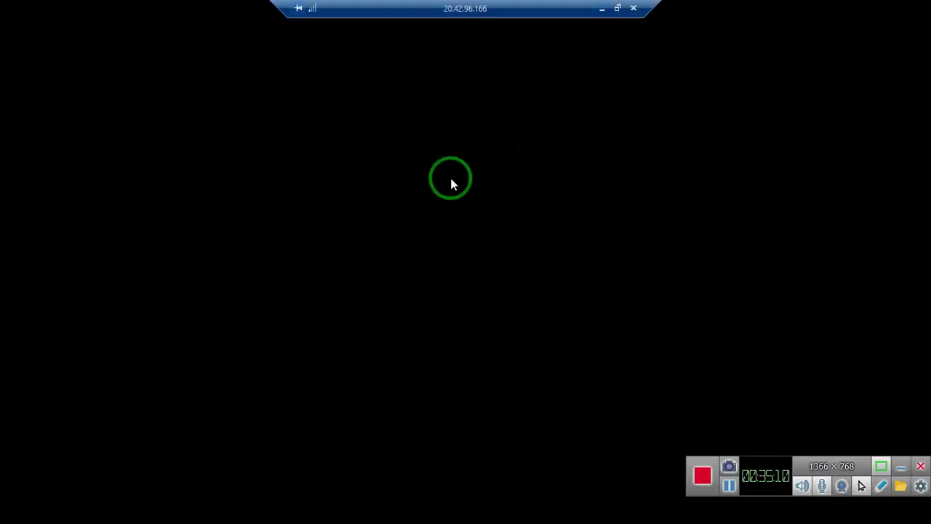
{"action": "left_click", "coordinate": [405, 208]}
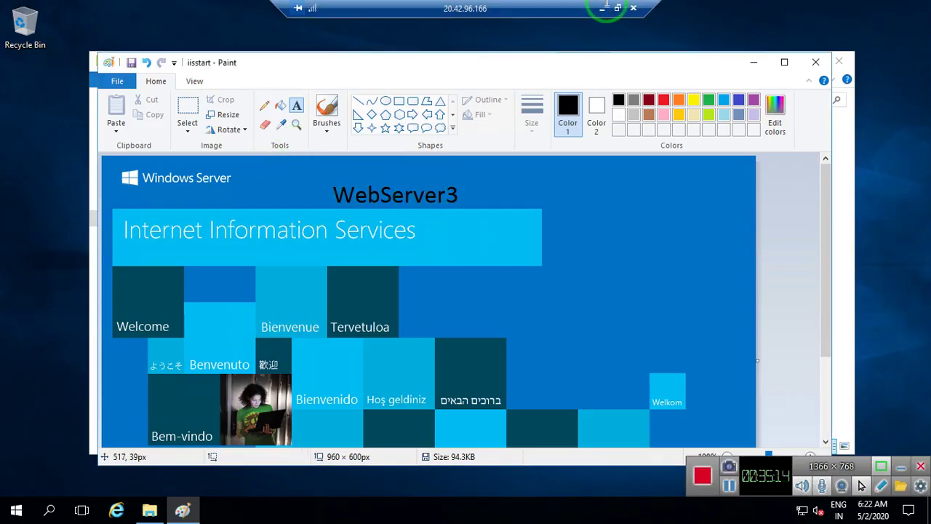
{"action": "left_click", "coordinate": [815, 64]}
{"action": "left_click", "coordinate": [451, 278]}
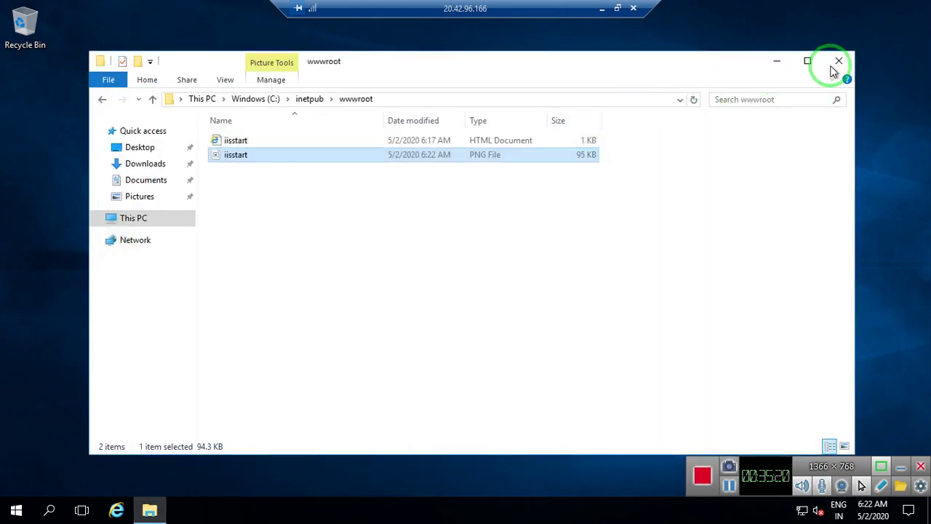
{"action": "left_click", "coordinate": [840, 63]}
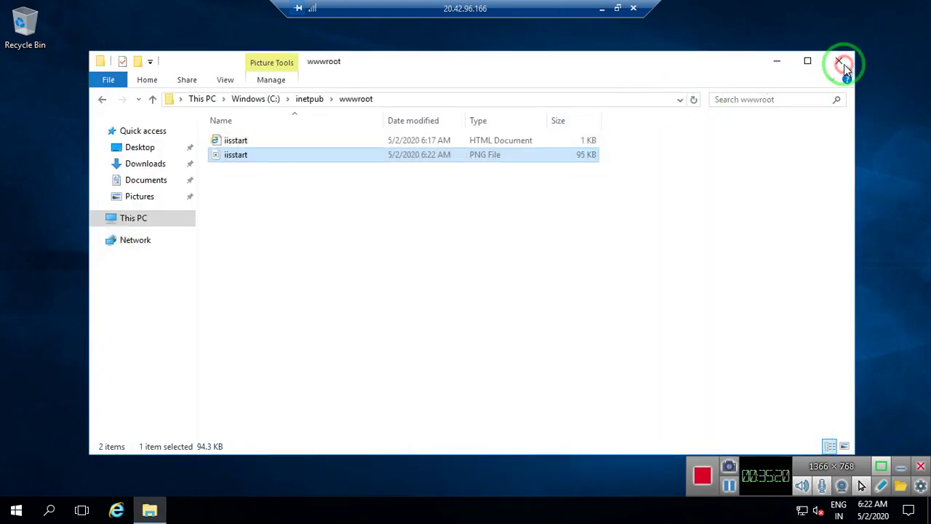
{"action": "left_click", "coordinate": [602, 8]}
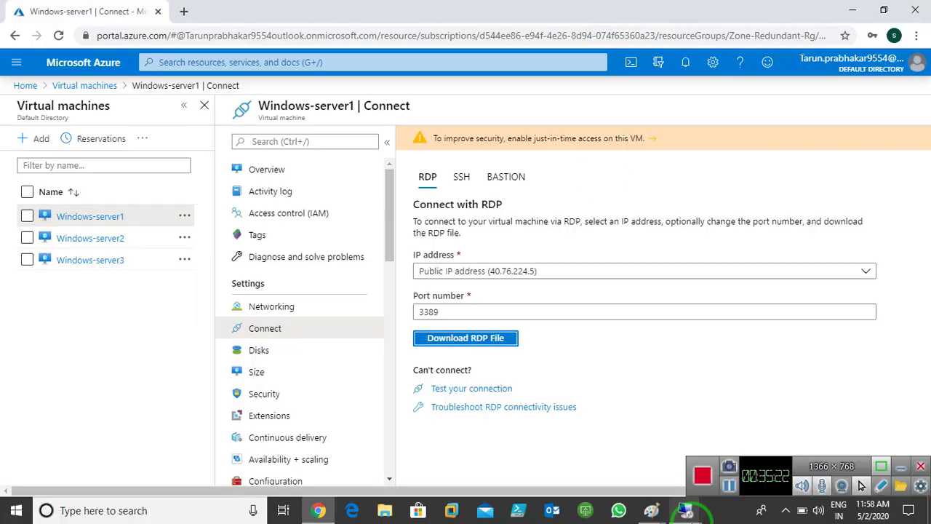
Step: Switch to the Windows-server2 session, close its WebServer2 iisstart image and wwwroot folder, and minimize the session
{"action": "left_click", "coordinate": [685, 510]}
{"action": "left_click", "coordinate": [517, 449]}
{"action": "left_click", "coordinate": [401, 149]}
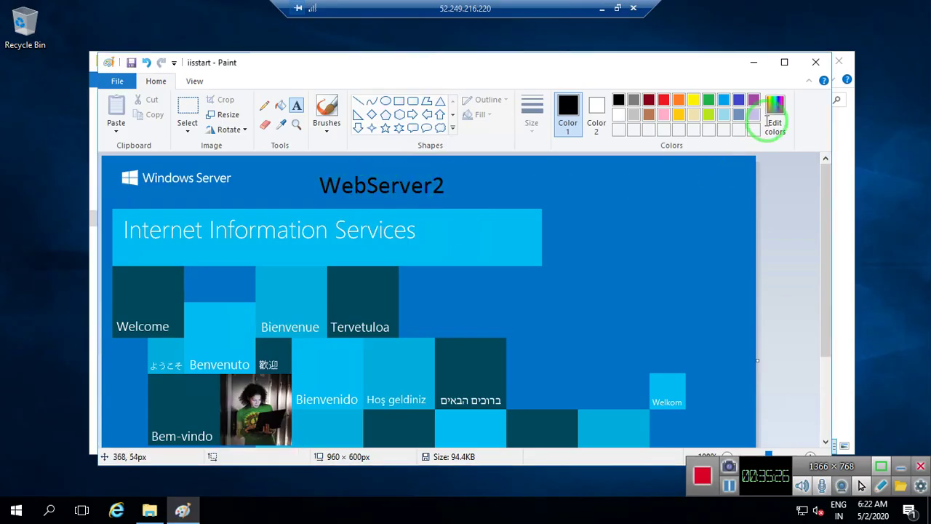
{"action": "left_click", "coordinate": [816, 63]}
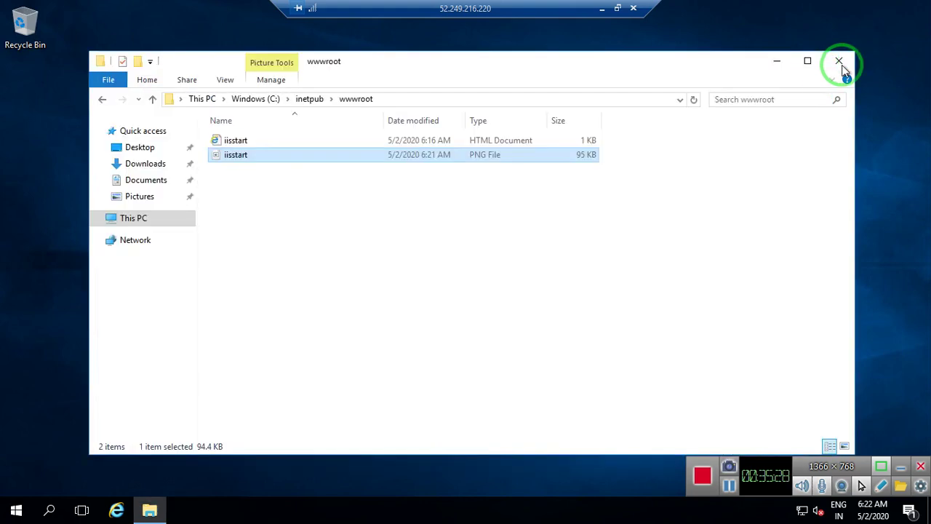
{"action": "left_click", "coordinate": [840, 64]}
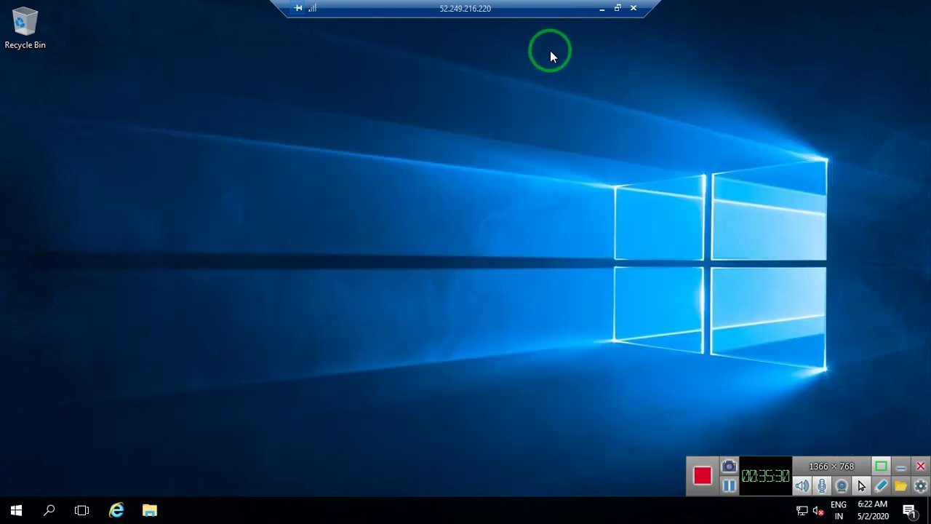
{"action": "left_click", "coordinate": [603, 11]}
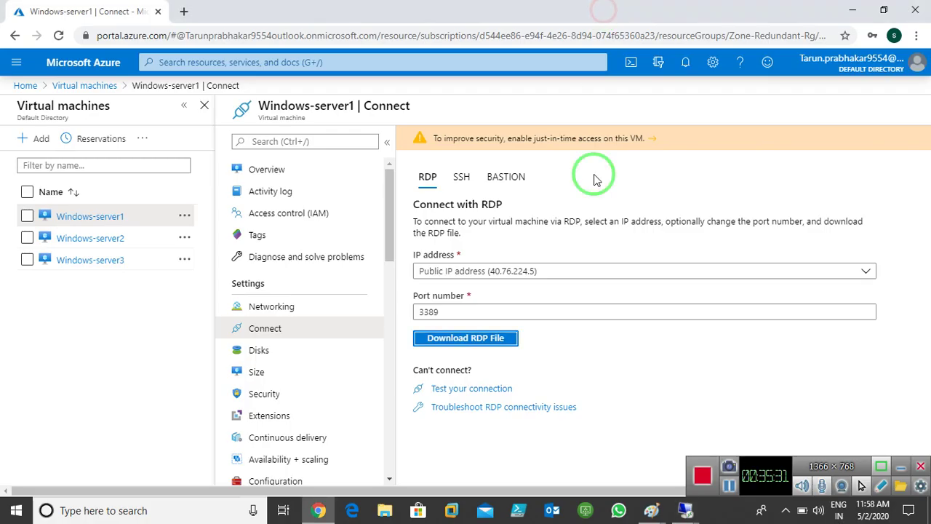
Step: Open the overview of the ZR-PLB load balancer in the Azure portal and copy its public IP address
{"action": "left_click", "coordinate": [25, 86]}
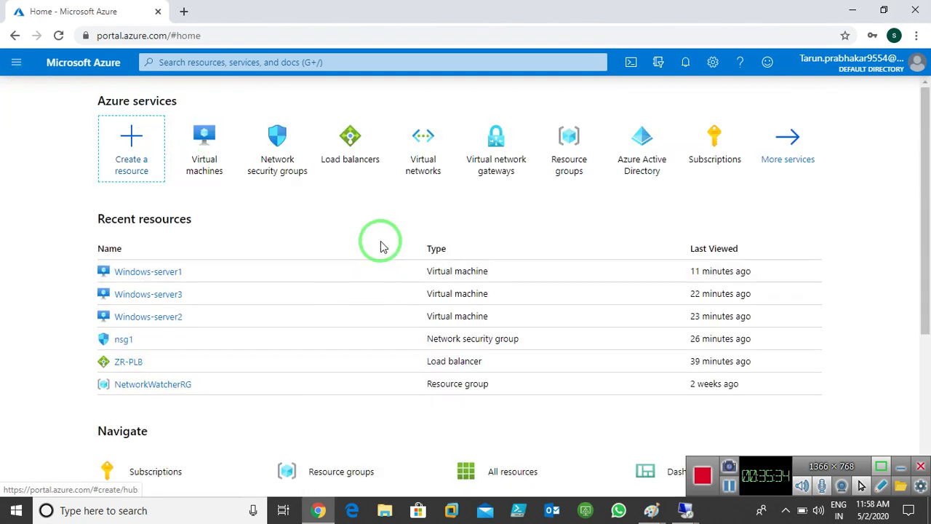
{"action": "left_click", "coordinate": [349, 142]}
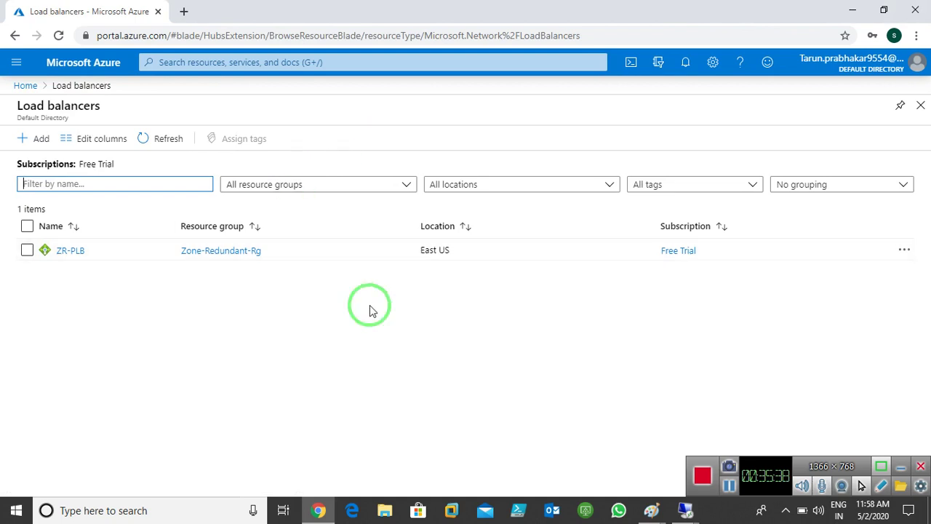
{"action": "left_click", "coordinate": [66, 251]}
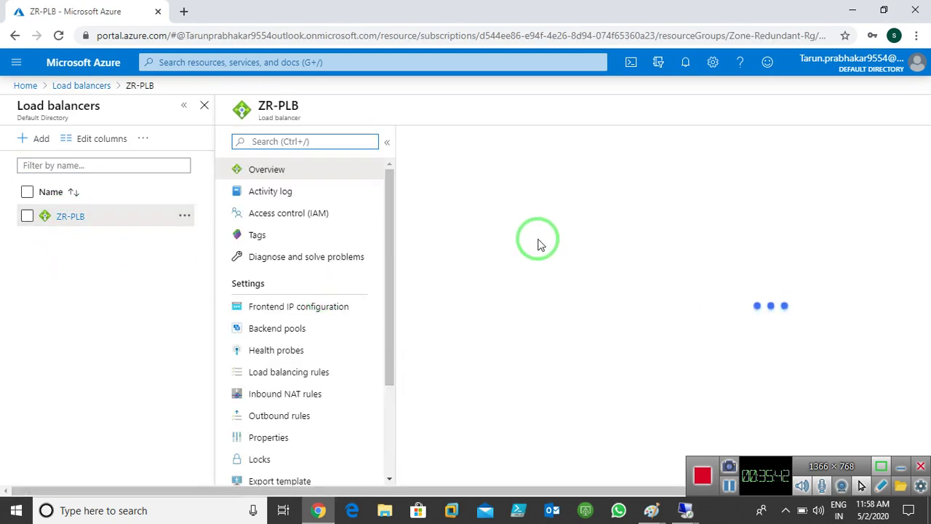
{"action": "left_click", "coordinate": [185, 106]}
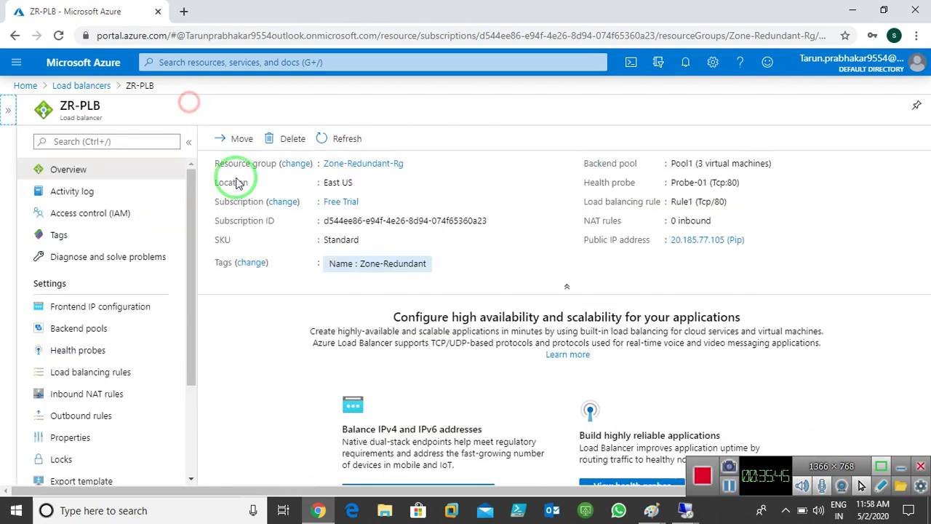
{"action": "left_click", "coordinate": [912, 241]}
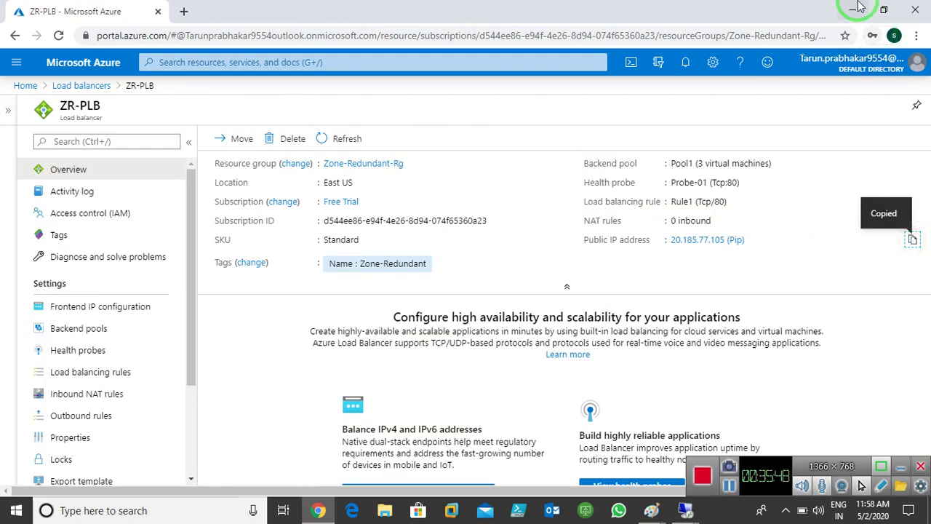
{"action": "left_click", "coordinate": [857, 8]}
{"action": "left_click", "coordinate": [321, 507]}
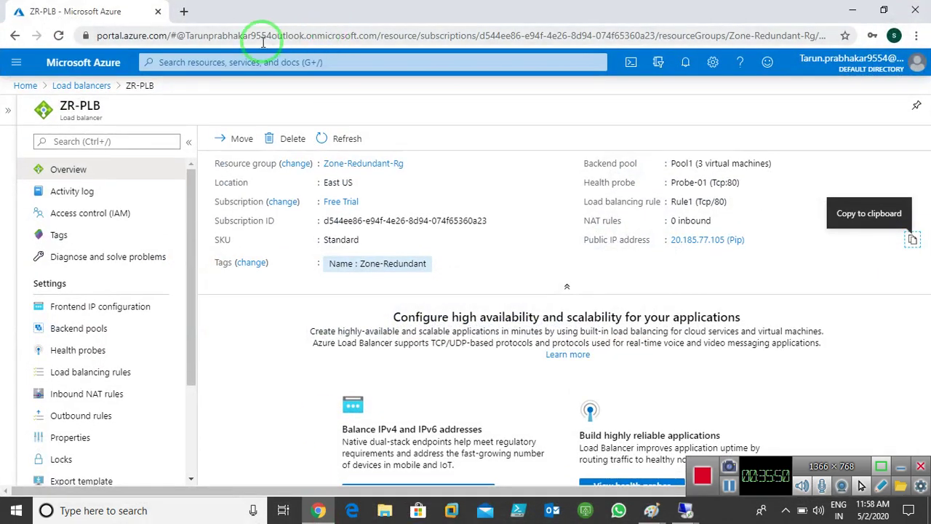
Step: Load the load balancer's public IP address 20.185.77.105 in a new browser tab, removing the "(Pip)" suffix from the copied text
{"action": "left_click", "coordinate": [185, 13]}
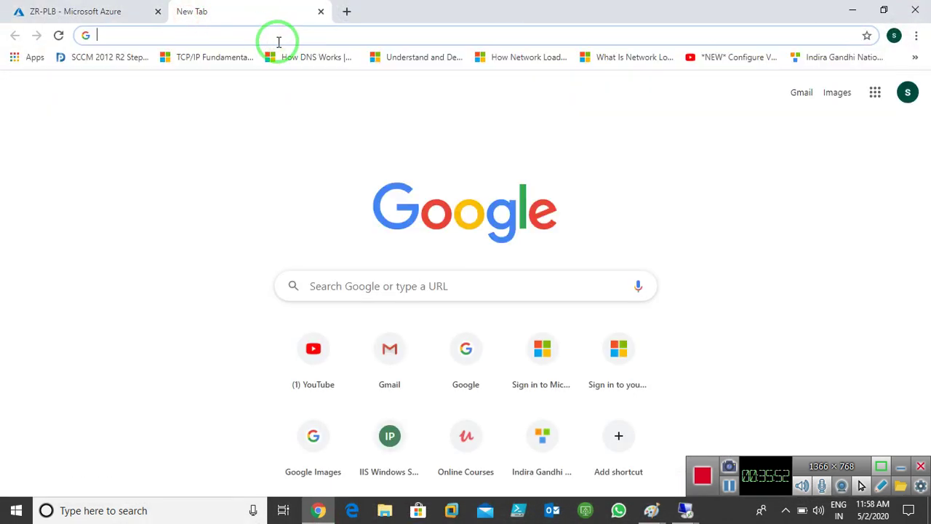
{"action": "key", "text": "ctrl+v"}
{"action": "key", "text": "BackSpace"}
{"action": "key", "text": "BackSpace"}
{"action": "key", "text": "BackSpace"}
{"action": "key", "text": "BackSpace"}
{"action": "key", "text": "BackSpace"}
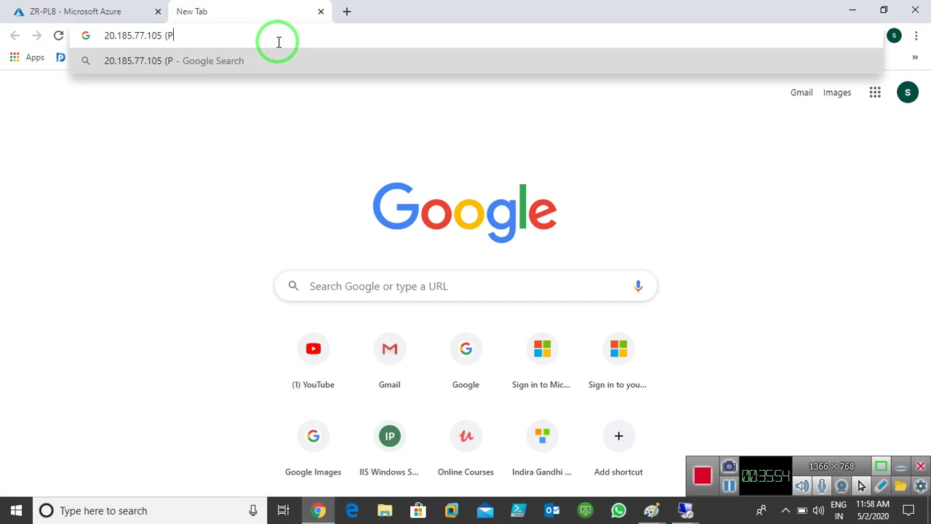
{"action": "key", "text": "Return"}
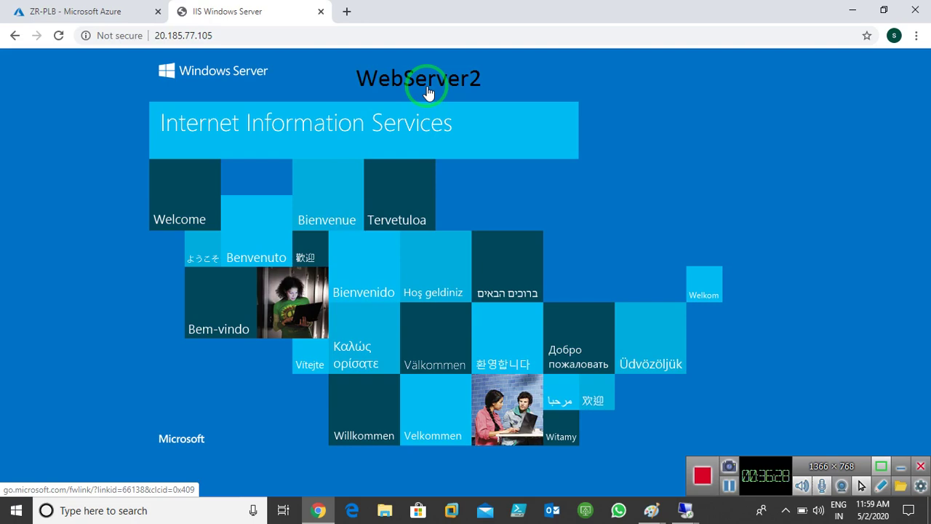
Step: Minimize the browser and switch to the Paint drawing with the Azure East US region load balancer diagrams
{"action": "left_click", "coordinate": [851, 11]}
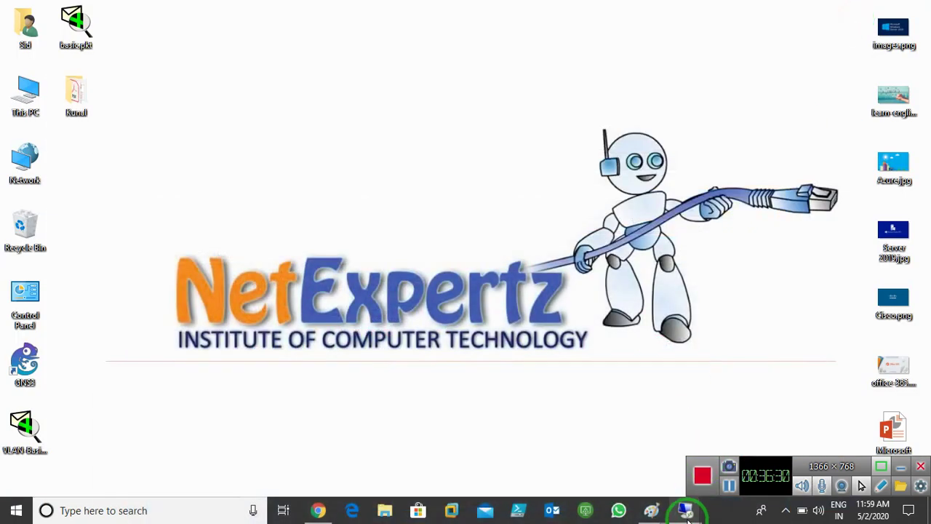
{"action": "mouse_move", "coordinate": [652, 511]}
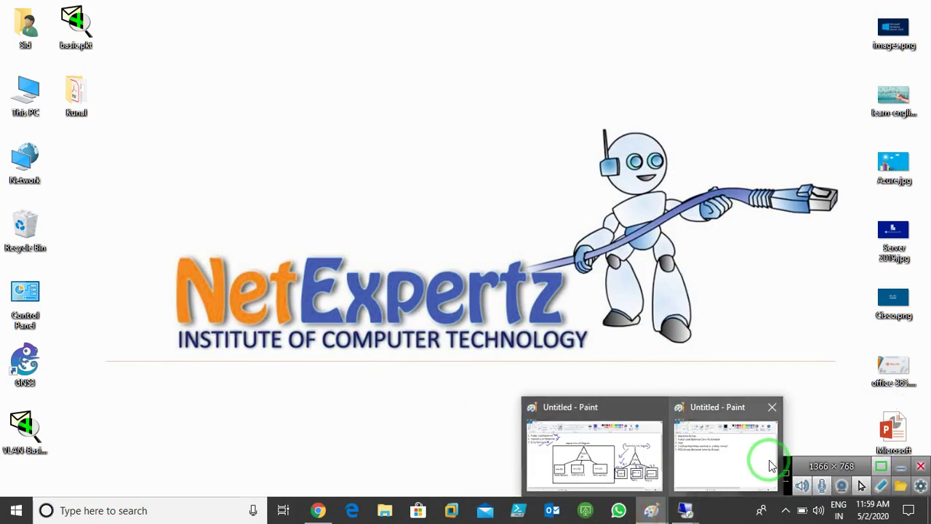
{"action": "left_click", "coordinate": [630, 453]}
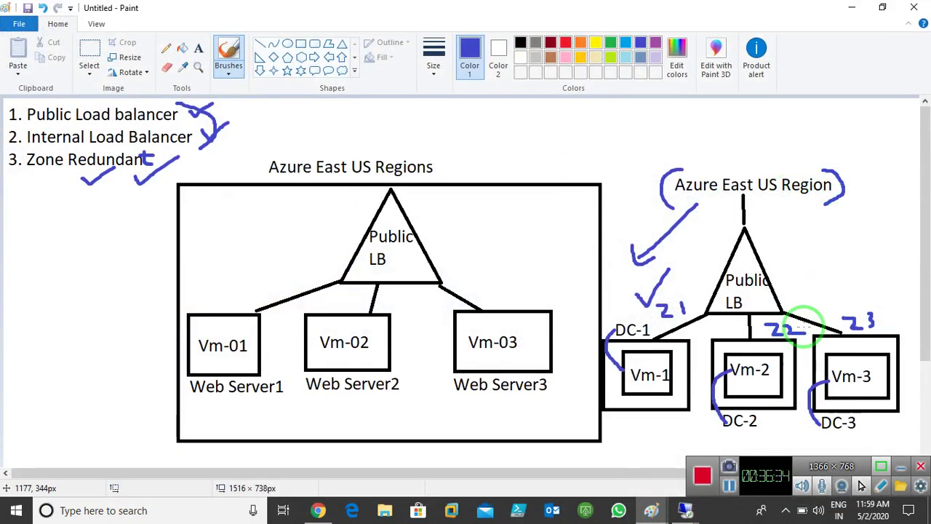